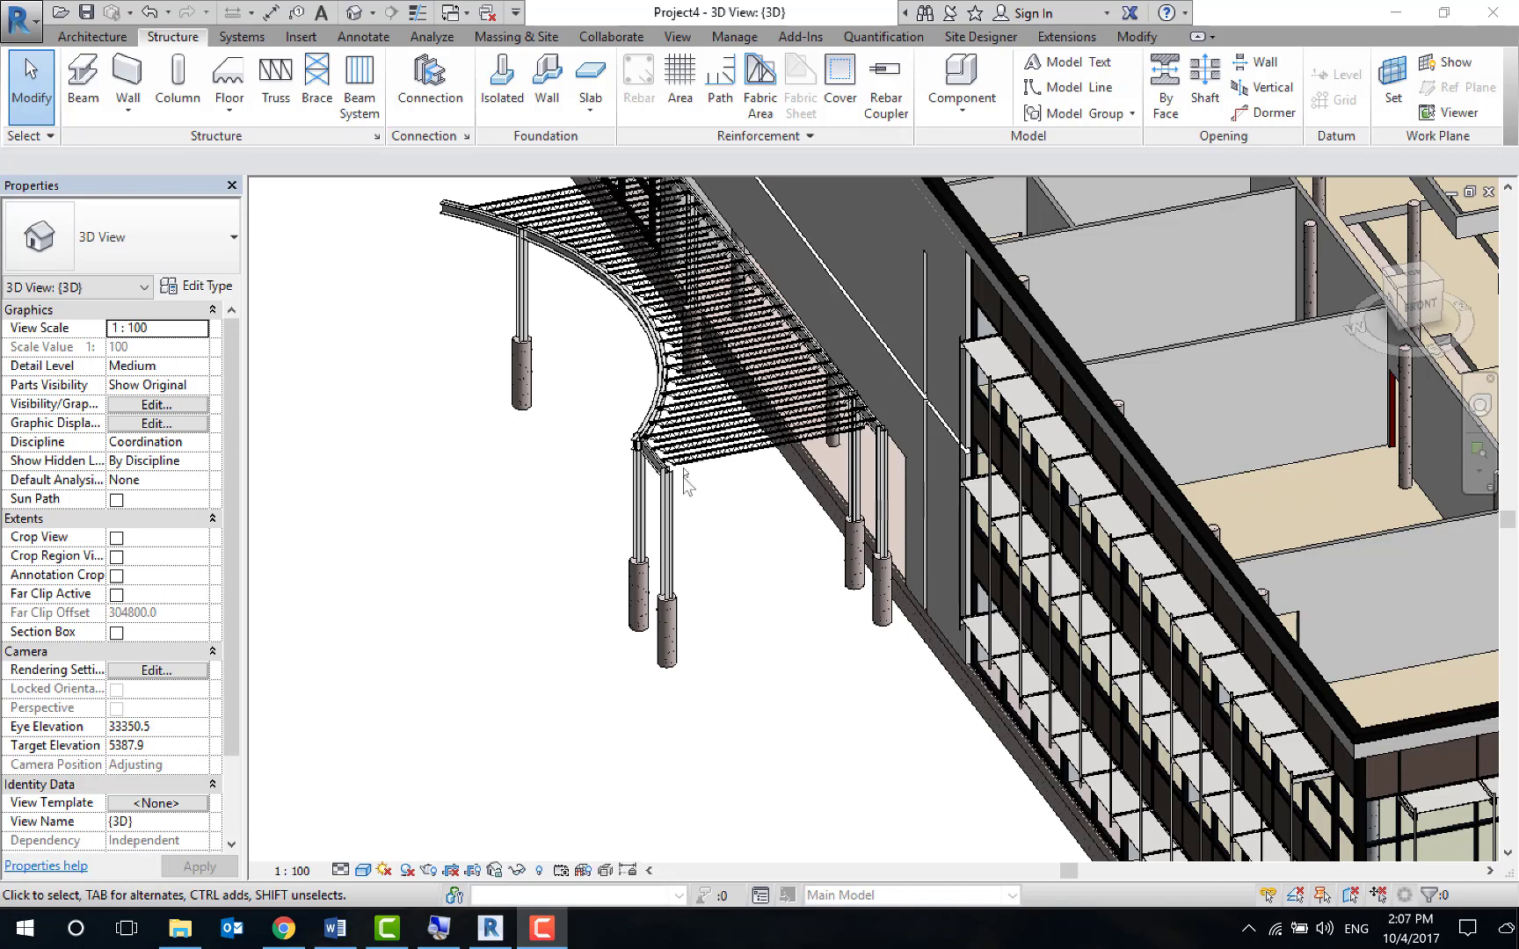
Orbit the 3D view to see the canopy columns and bring up the Browsers shortcut menu.
mouse_move(740, 583)
shift+middle_down()
mouse_move(745, 523)
mouse_move(749, 561)
mouse_move(889, 788)
shift+middle_up()
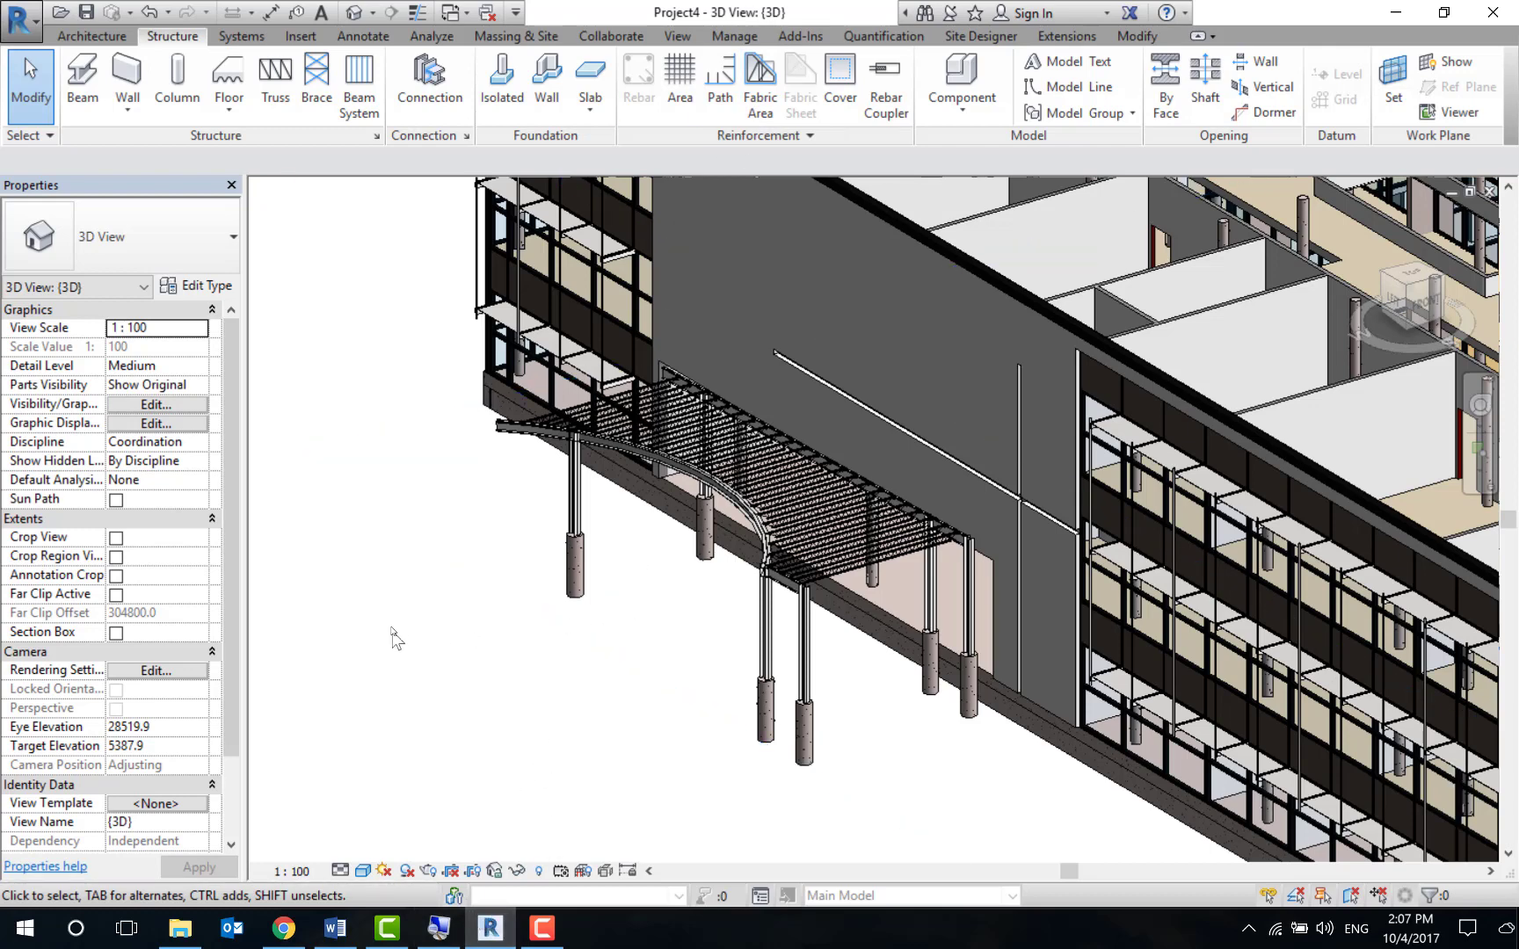
right_click(389, 565)
mouse_move(509, 850)
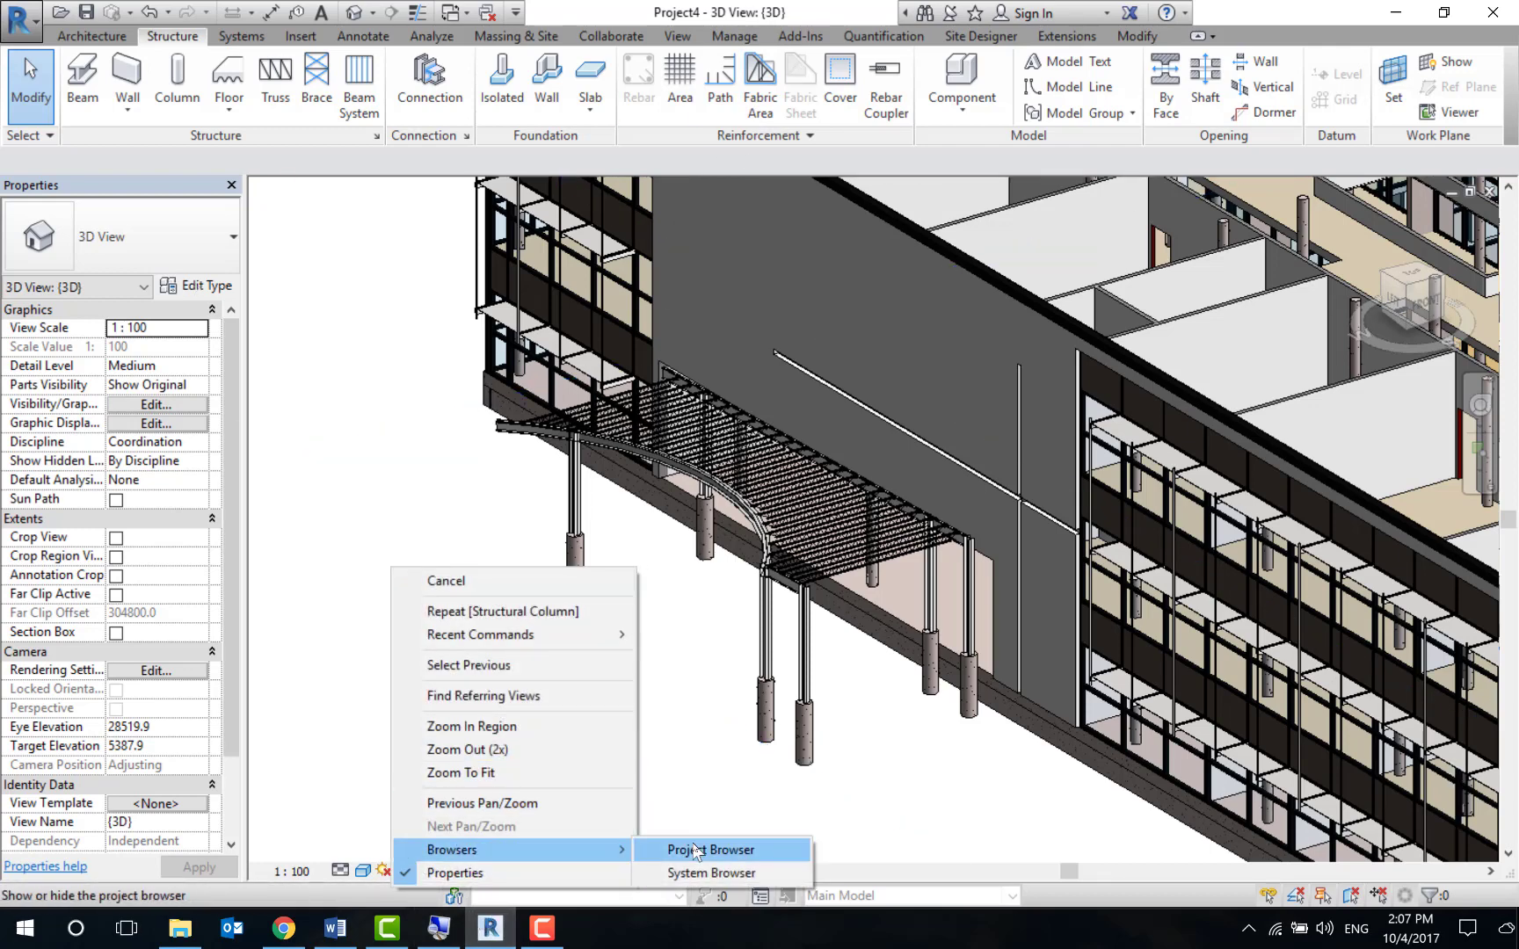
Show the Project Browser and open the 01 - Entry Level structural plan around the grids.
click(694, 849)
double_click(127, 603)
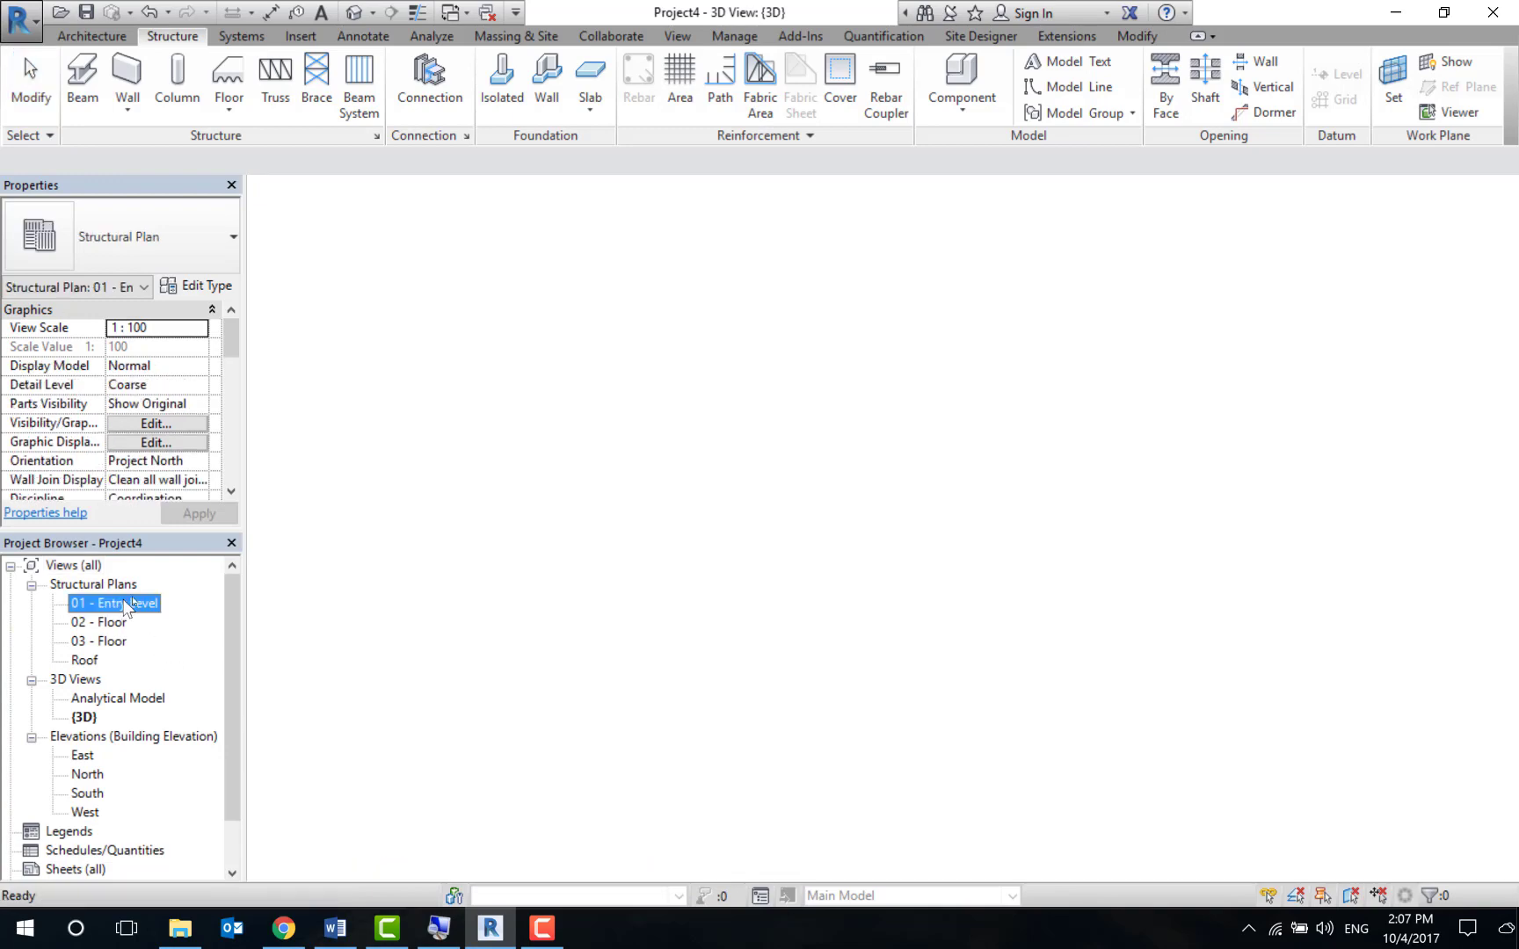
mouse_move(329, 515)
middle_down()
mouse_move(850, 577)
mouse_move(589, 586)
middle_up()
middle_drag(606, 367, 617, 418)
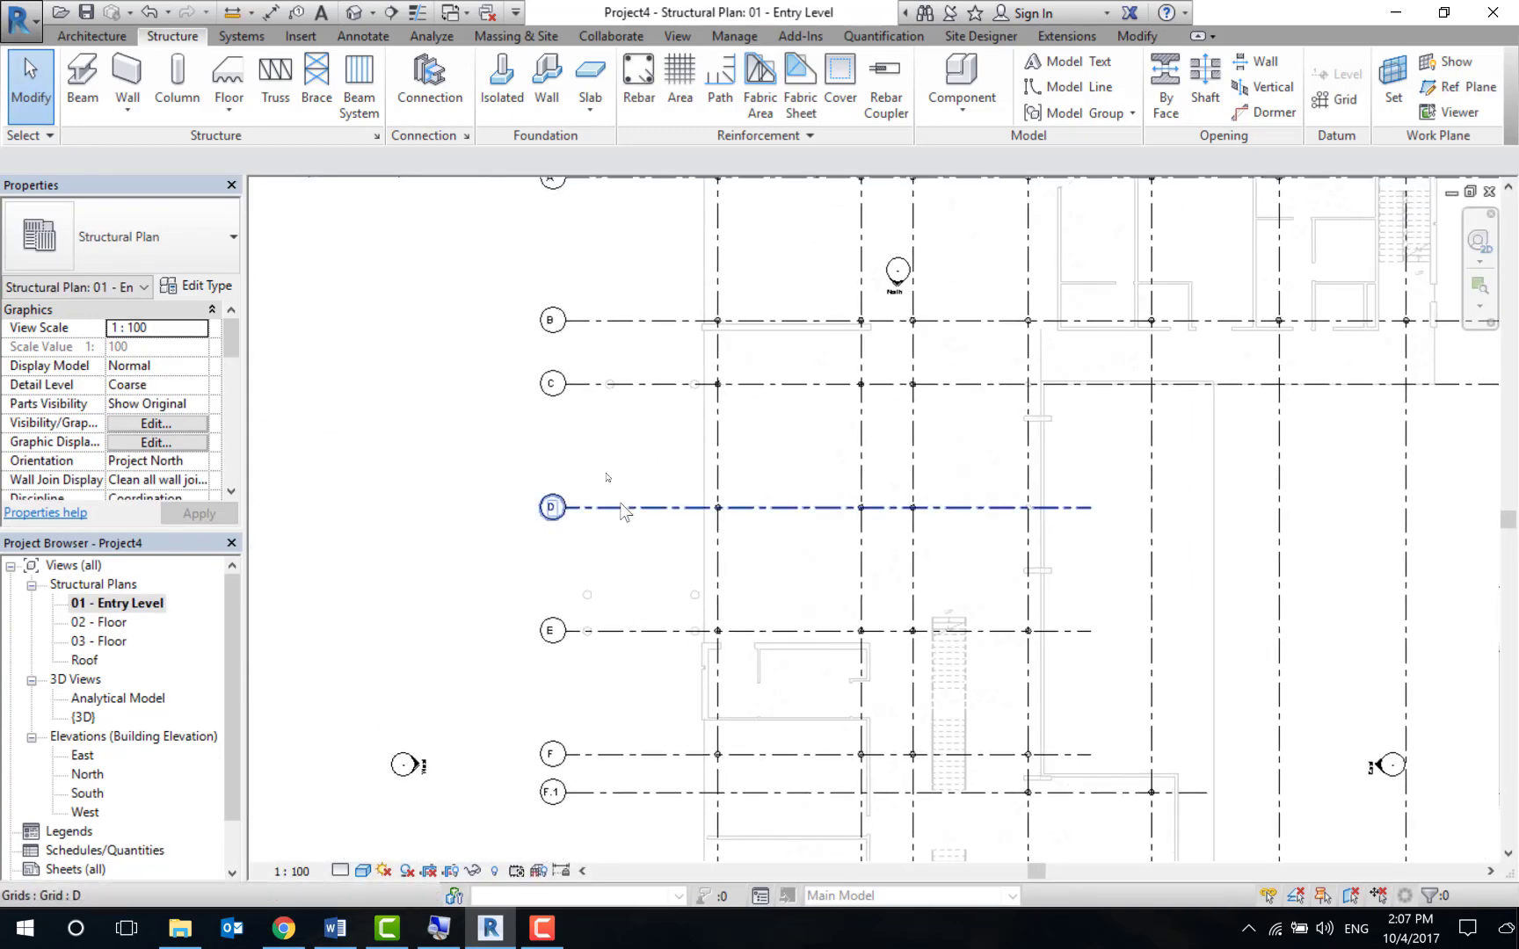
scroll(617, 410, up, 4)
scroll(615, 475, down, 1)
scroll(620, 471, down, 2)
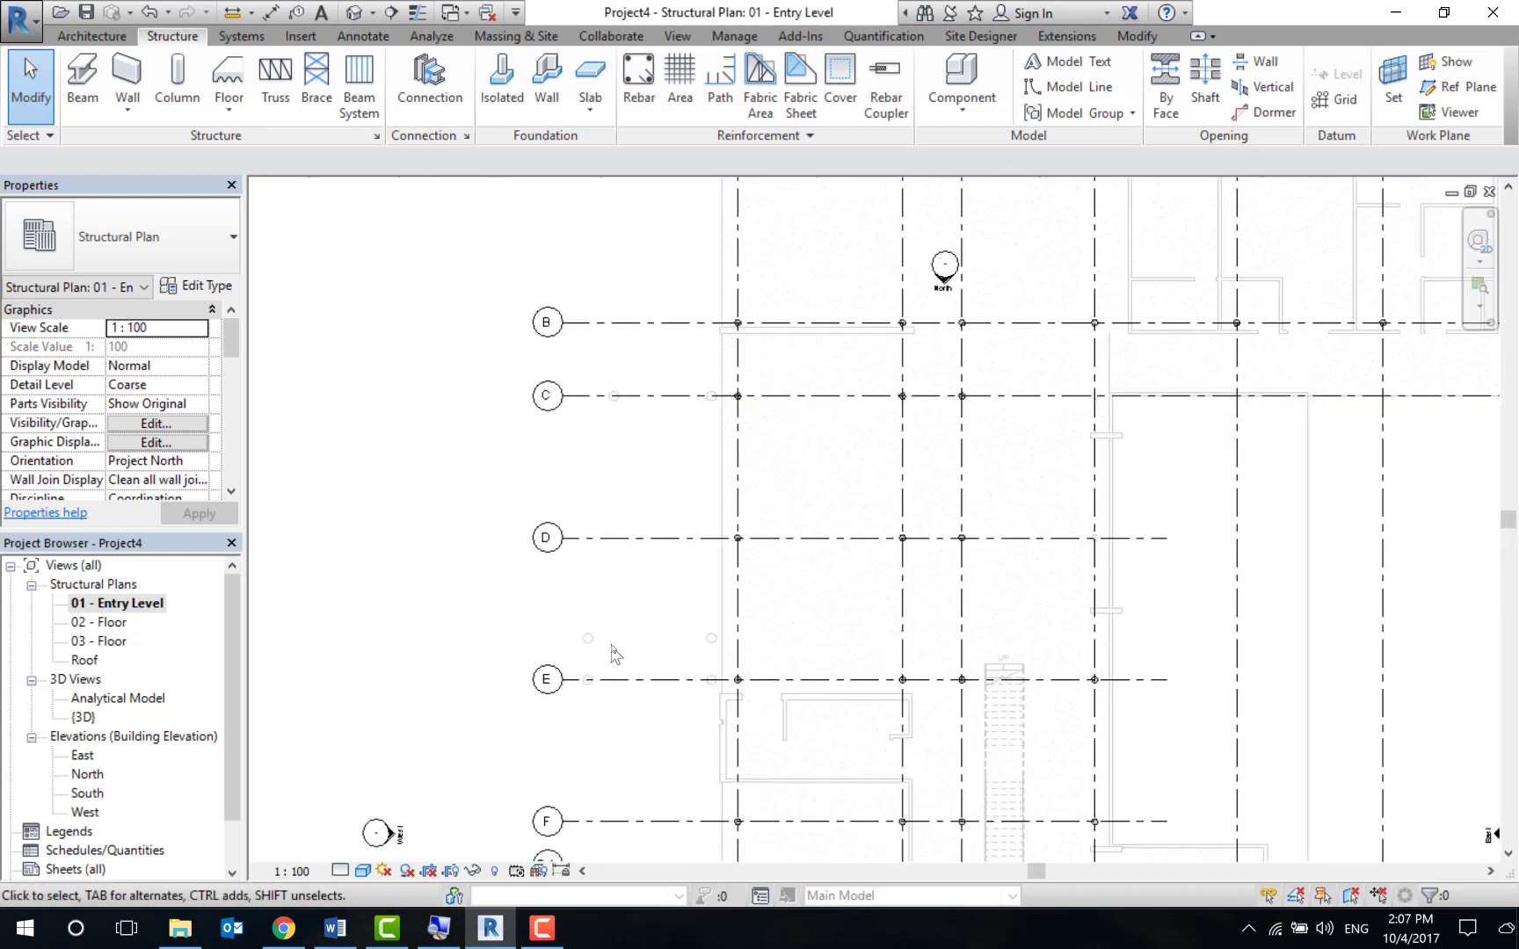
scroll(612, 654, up, 3)
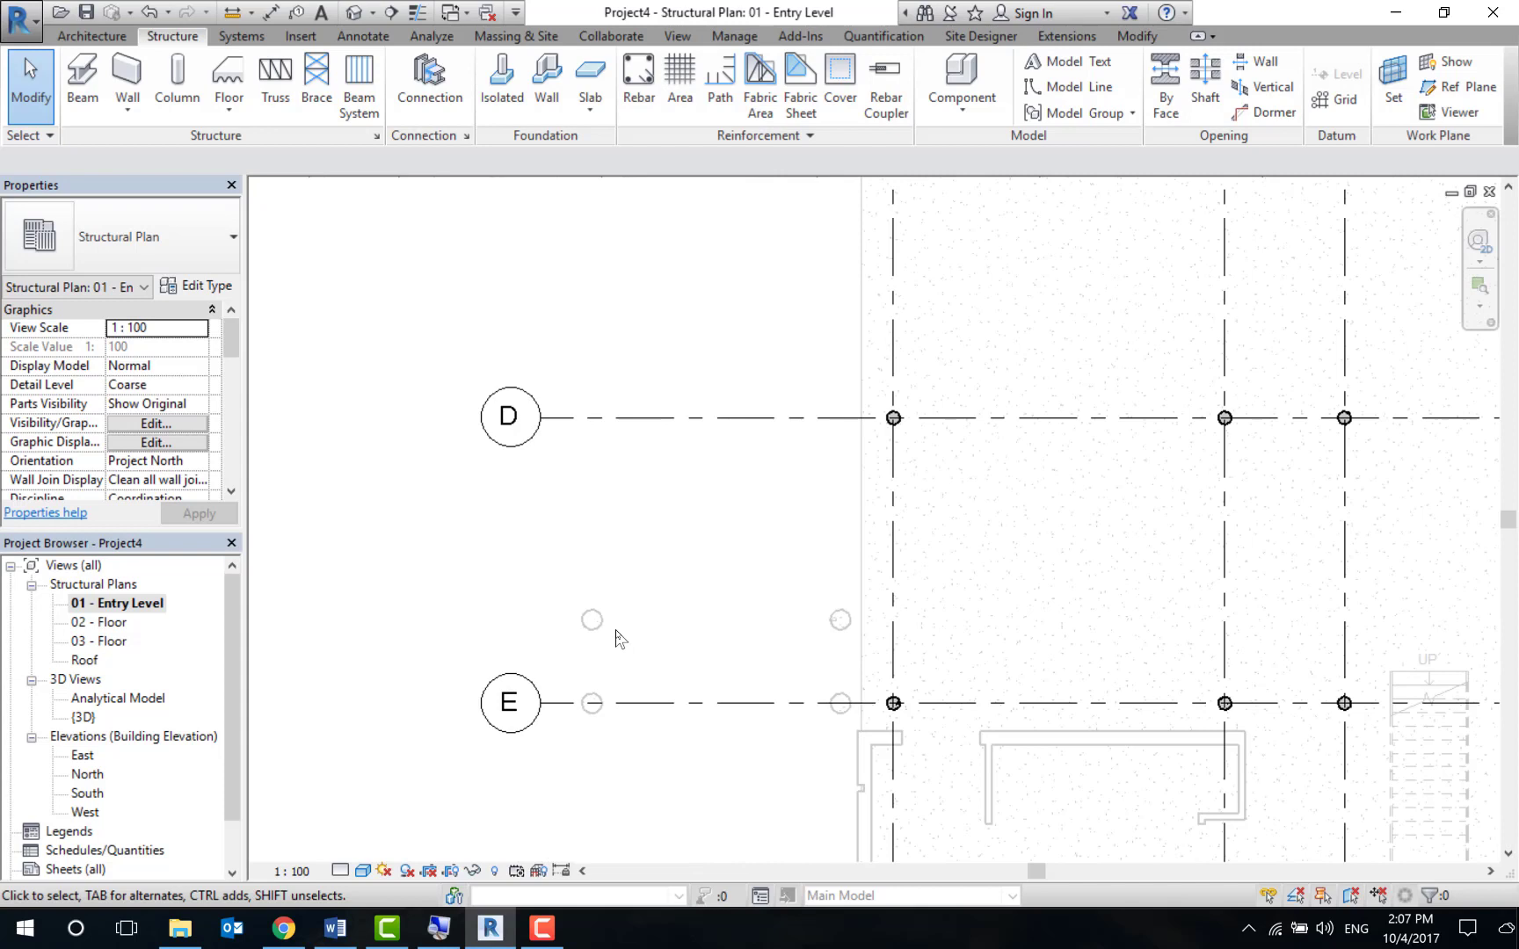
scroll(651, 618, down, 2)
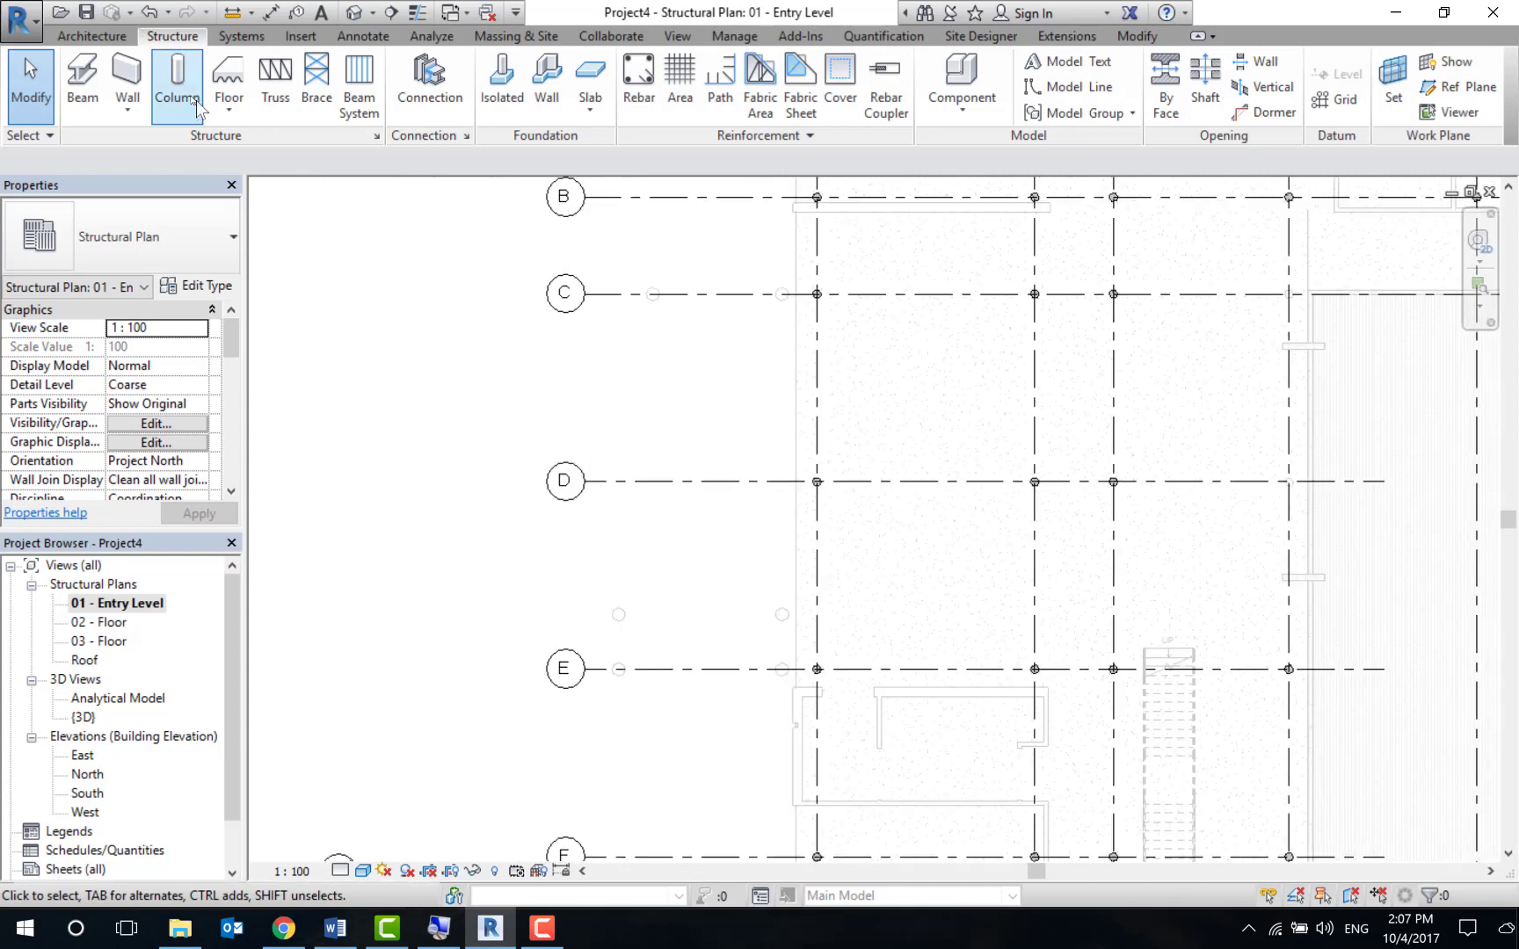
Measure the circular column outline near grid E, reading 450.
click(1137, 36)
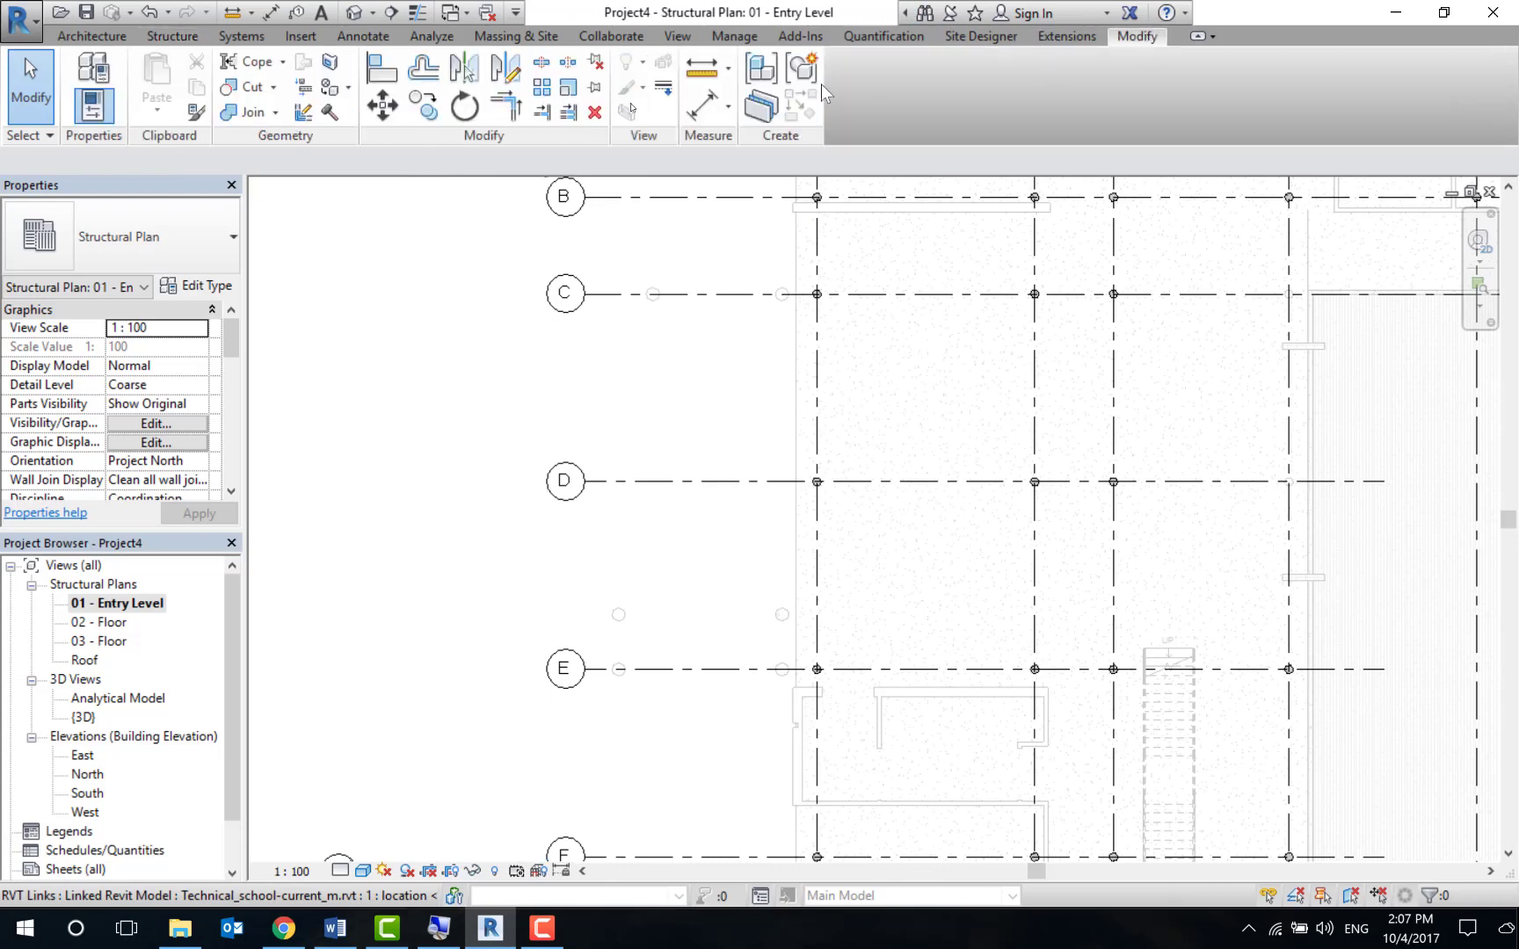
click(694, 70)
scroll(613, 638, up, 1)
scroll(610, 580, up, 2)
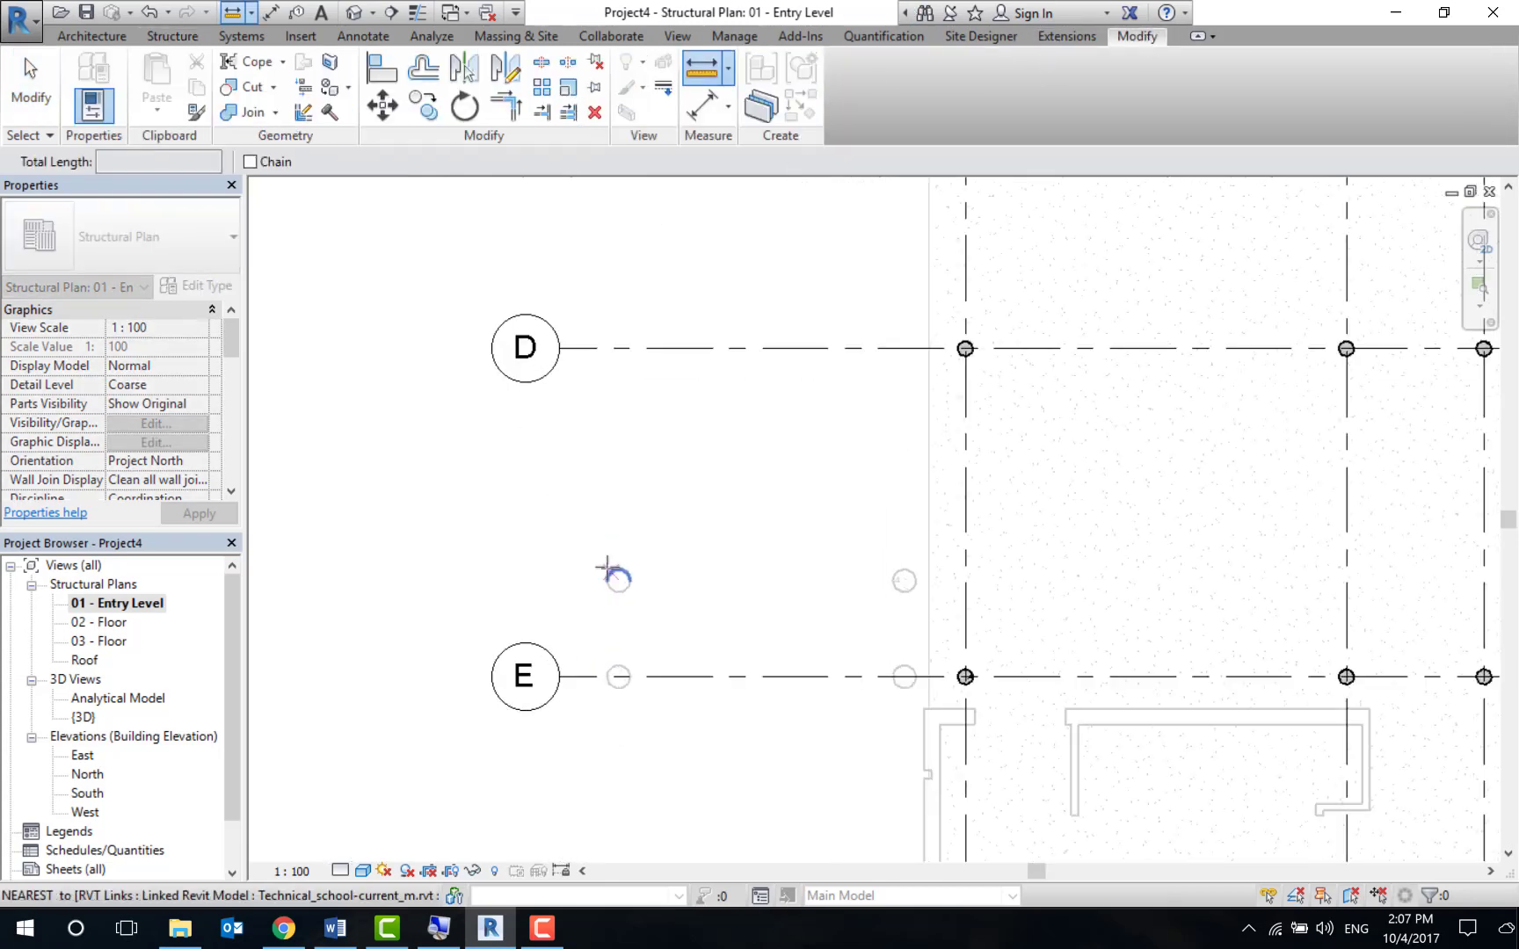
click(607, 580)
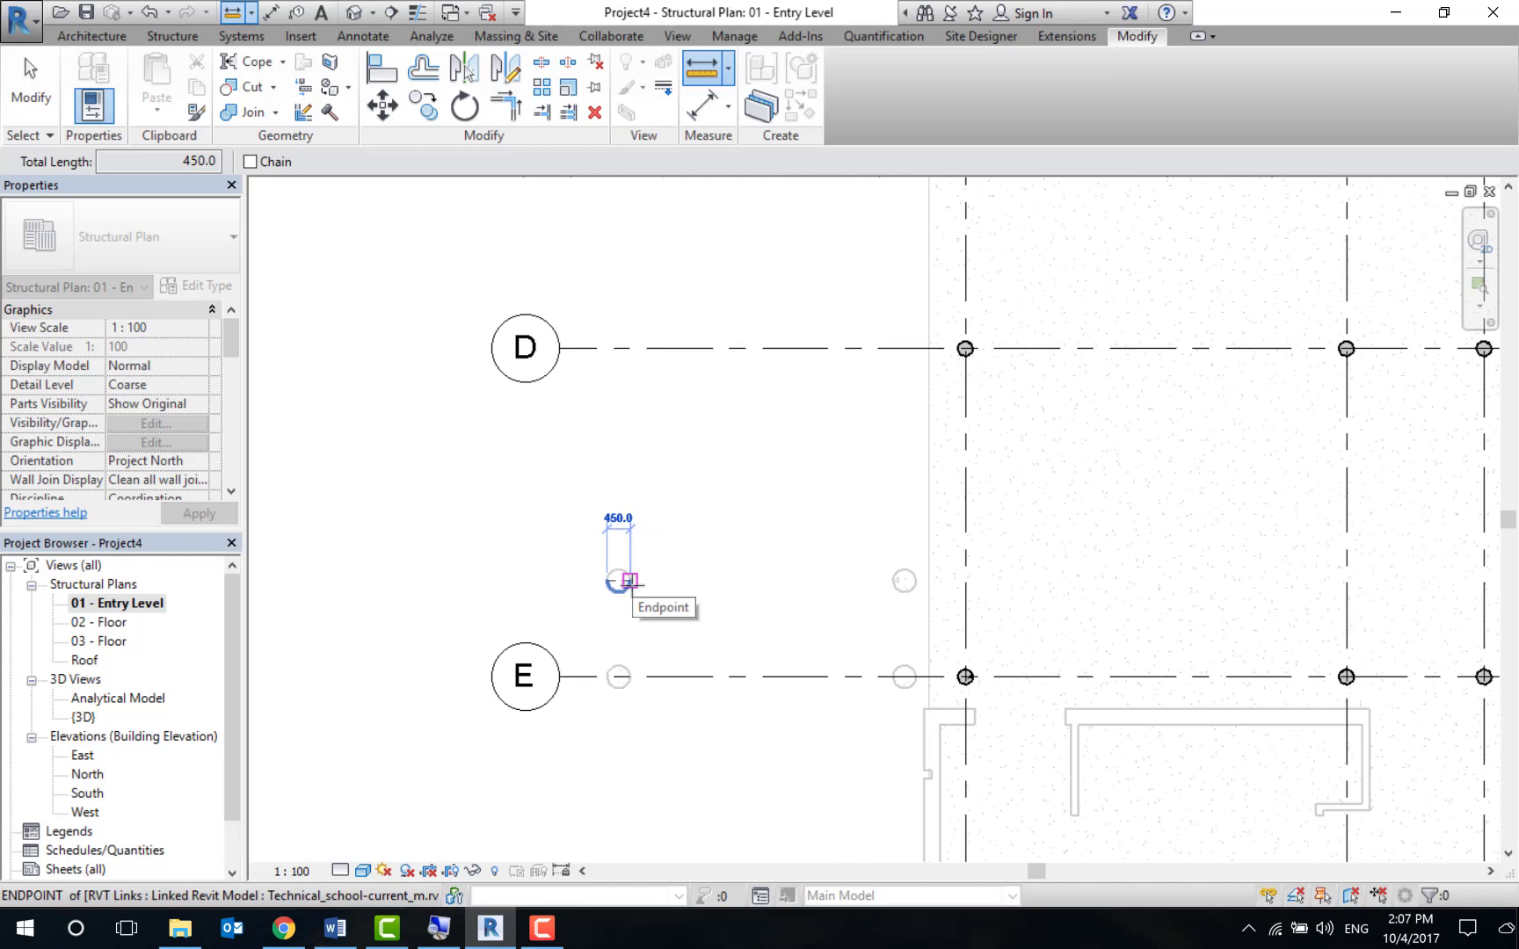
key(Escape)
key(Escape)
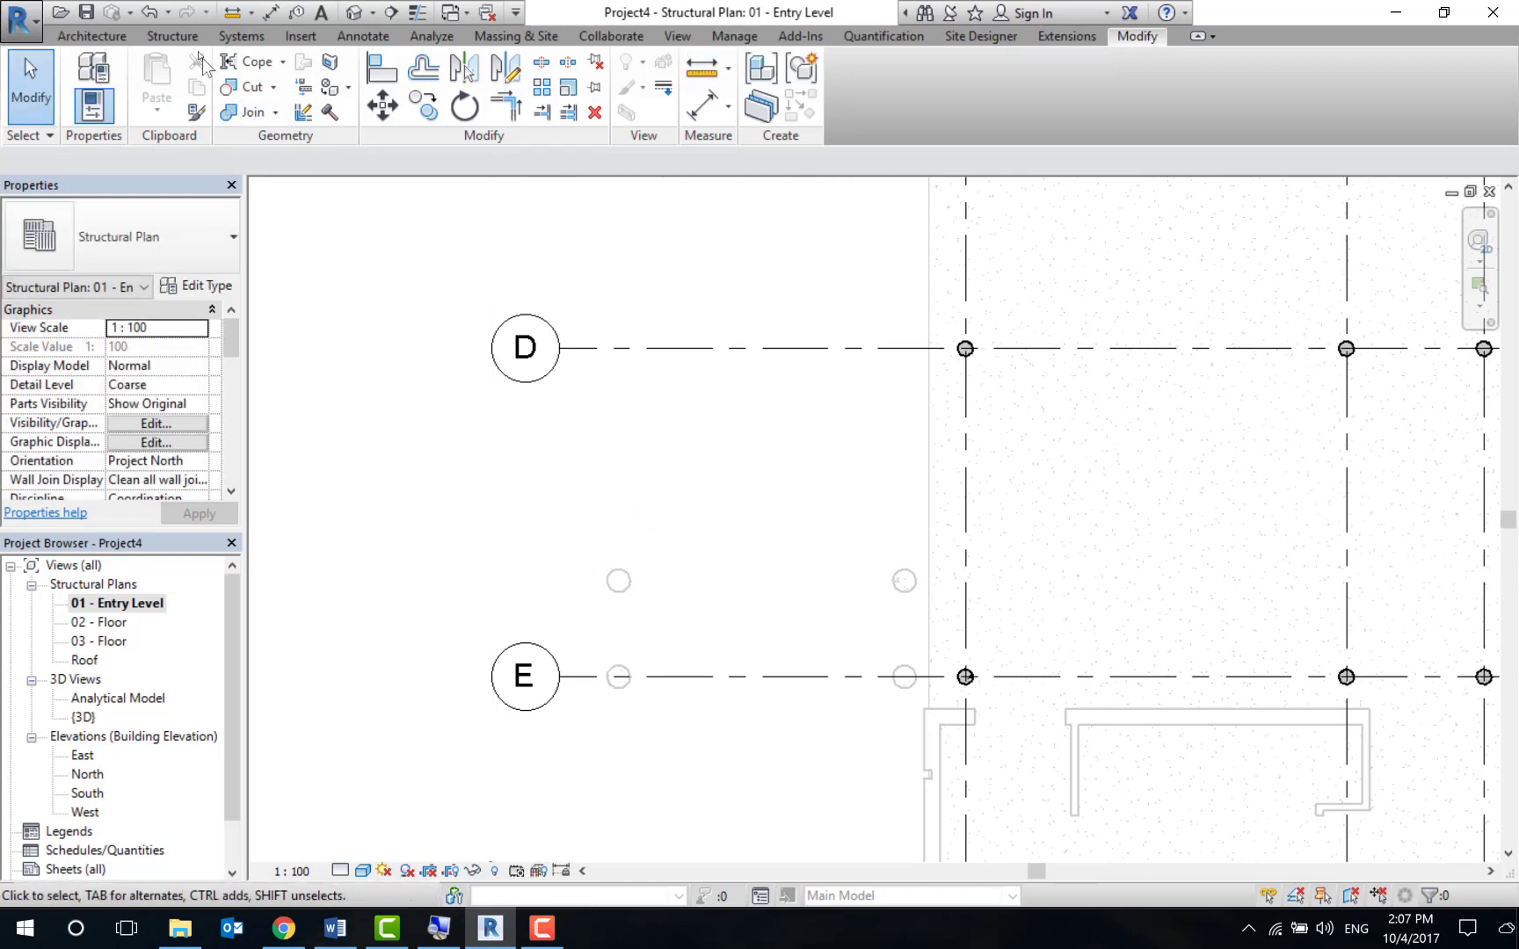
Start a structural column with the M_Concrete-Round-Column 450mm type selected.
click(192, 41)
click(170, 71)
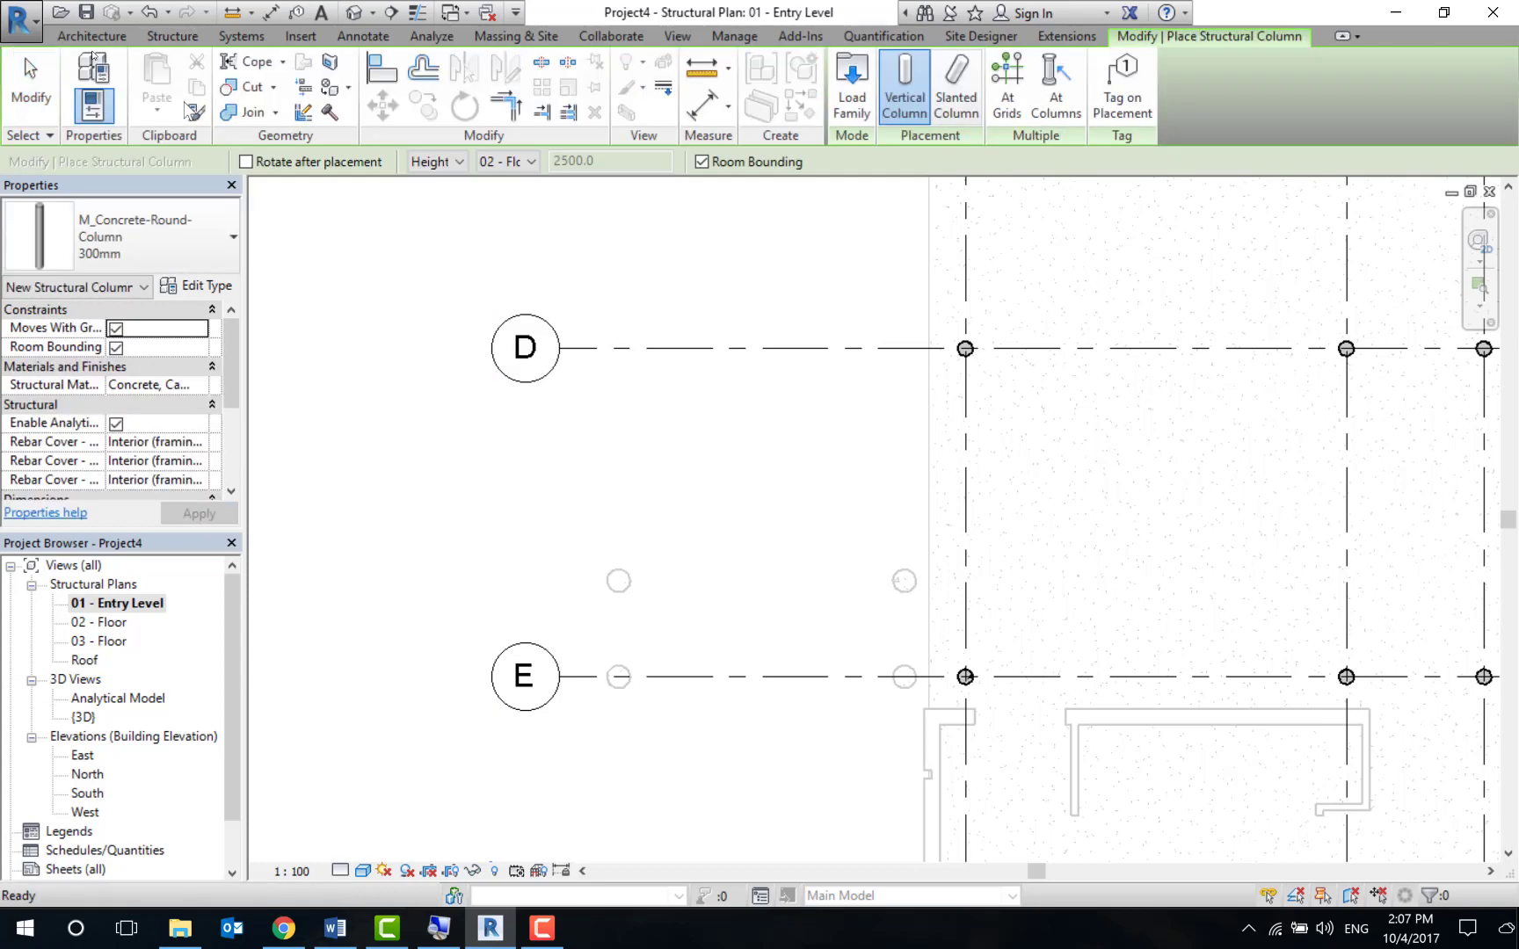
click(189, 238)
click(155, 396)
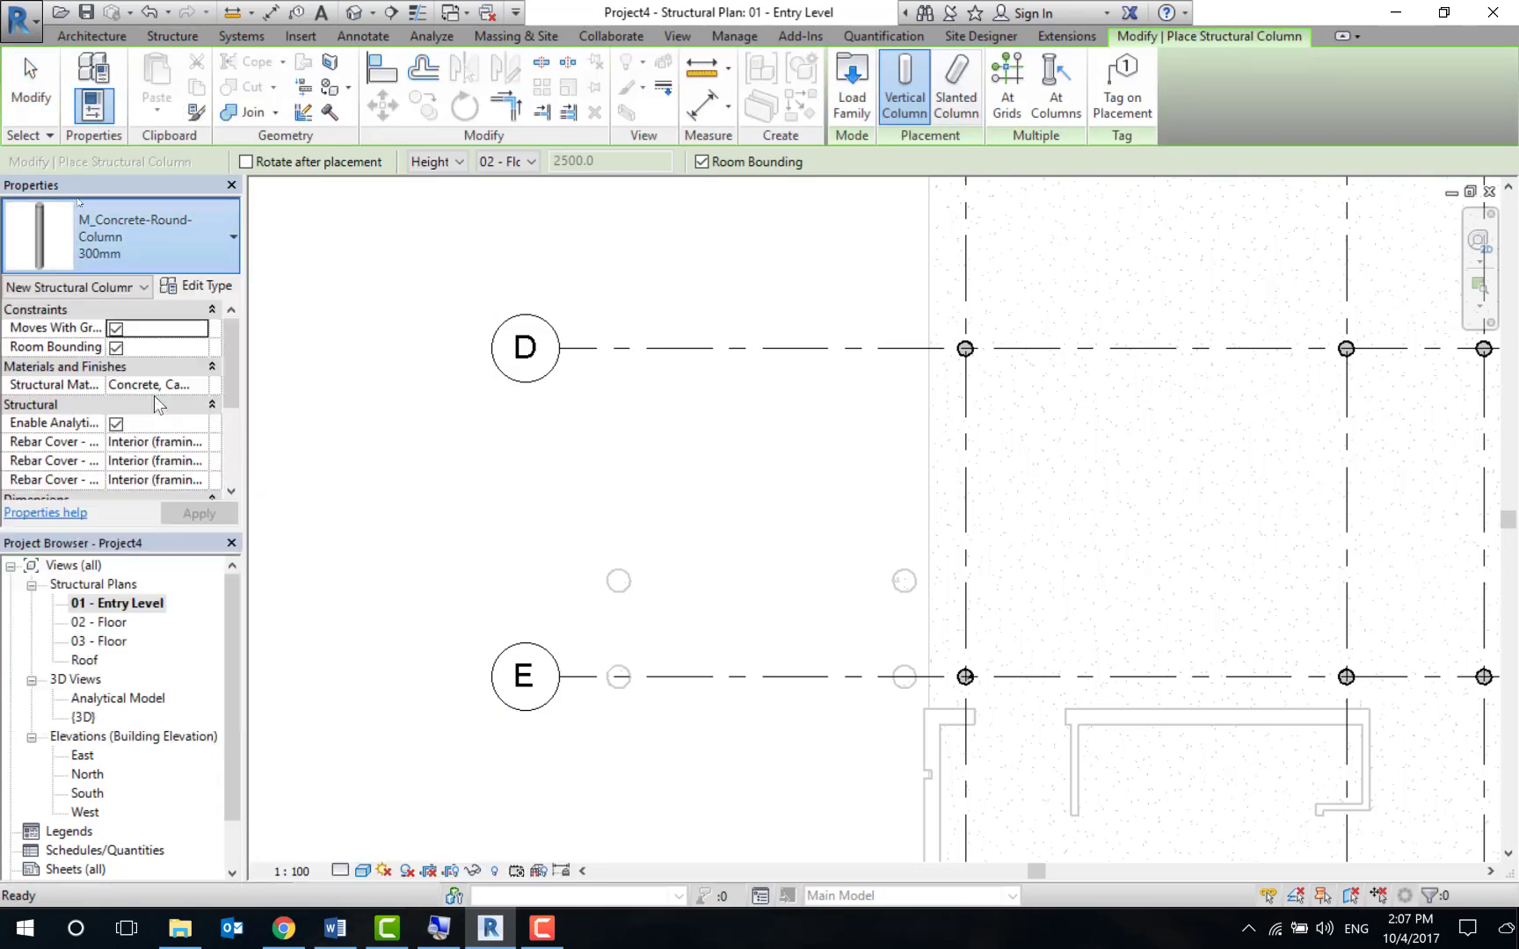
scroll(622, 562, up, 3)
scroll(606, 587, up, 1)
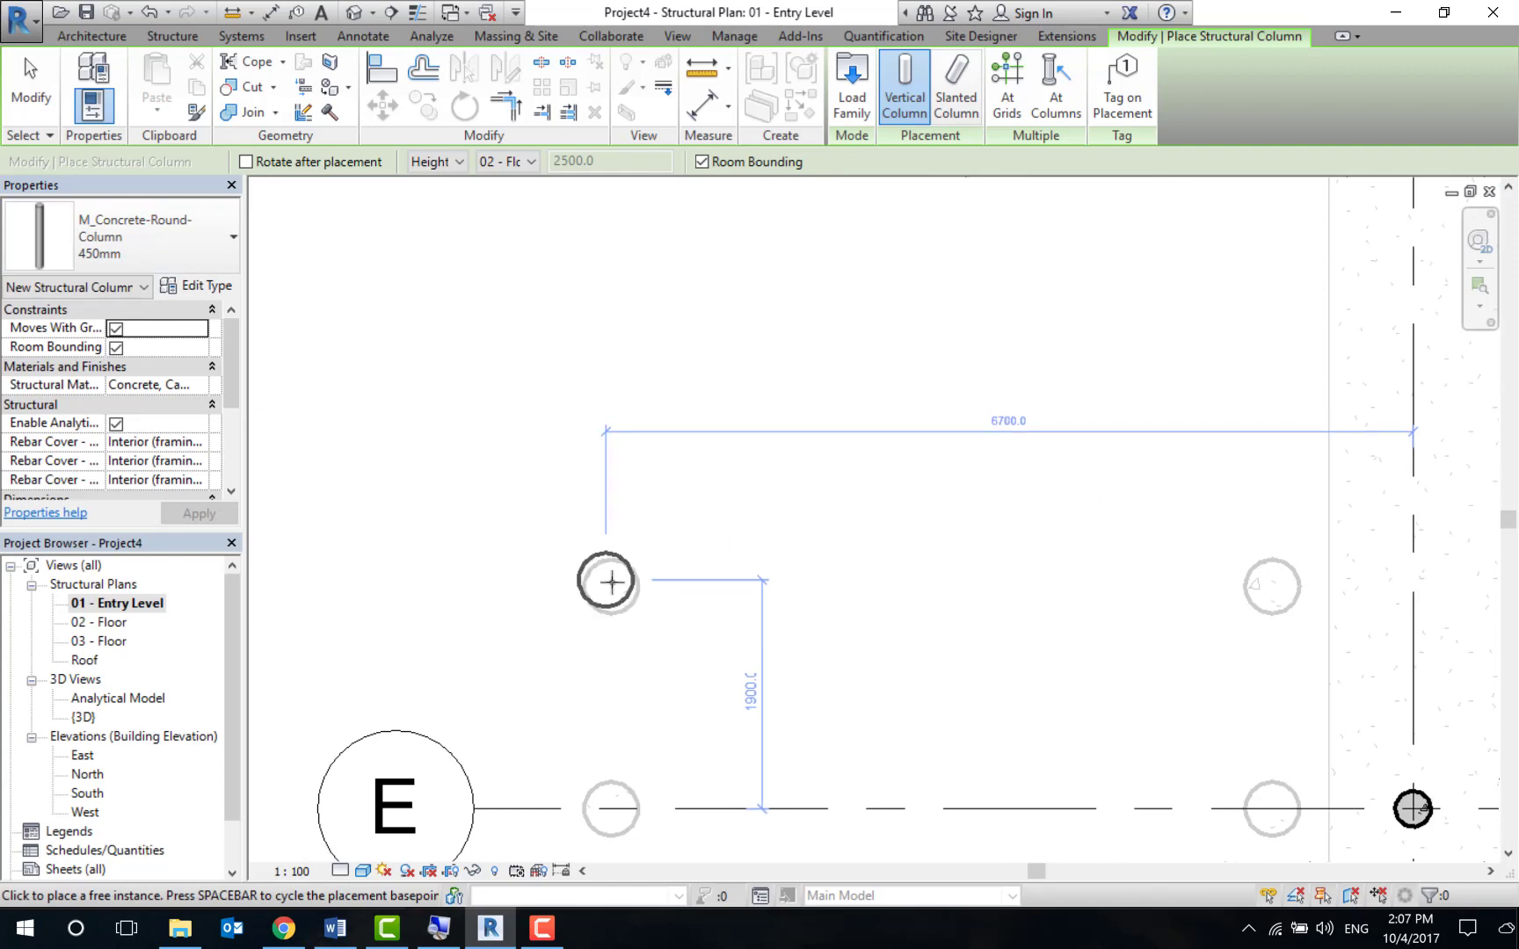
scroll(678, 712, down, 2)
scroll(617, 813, up, 4)
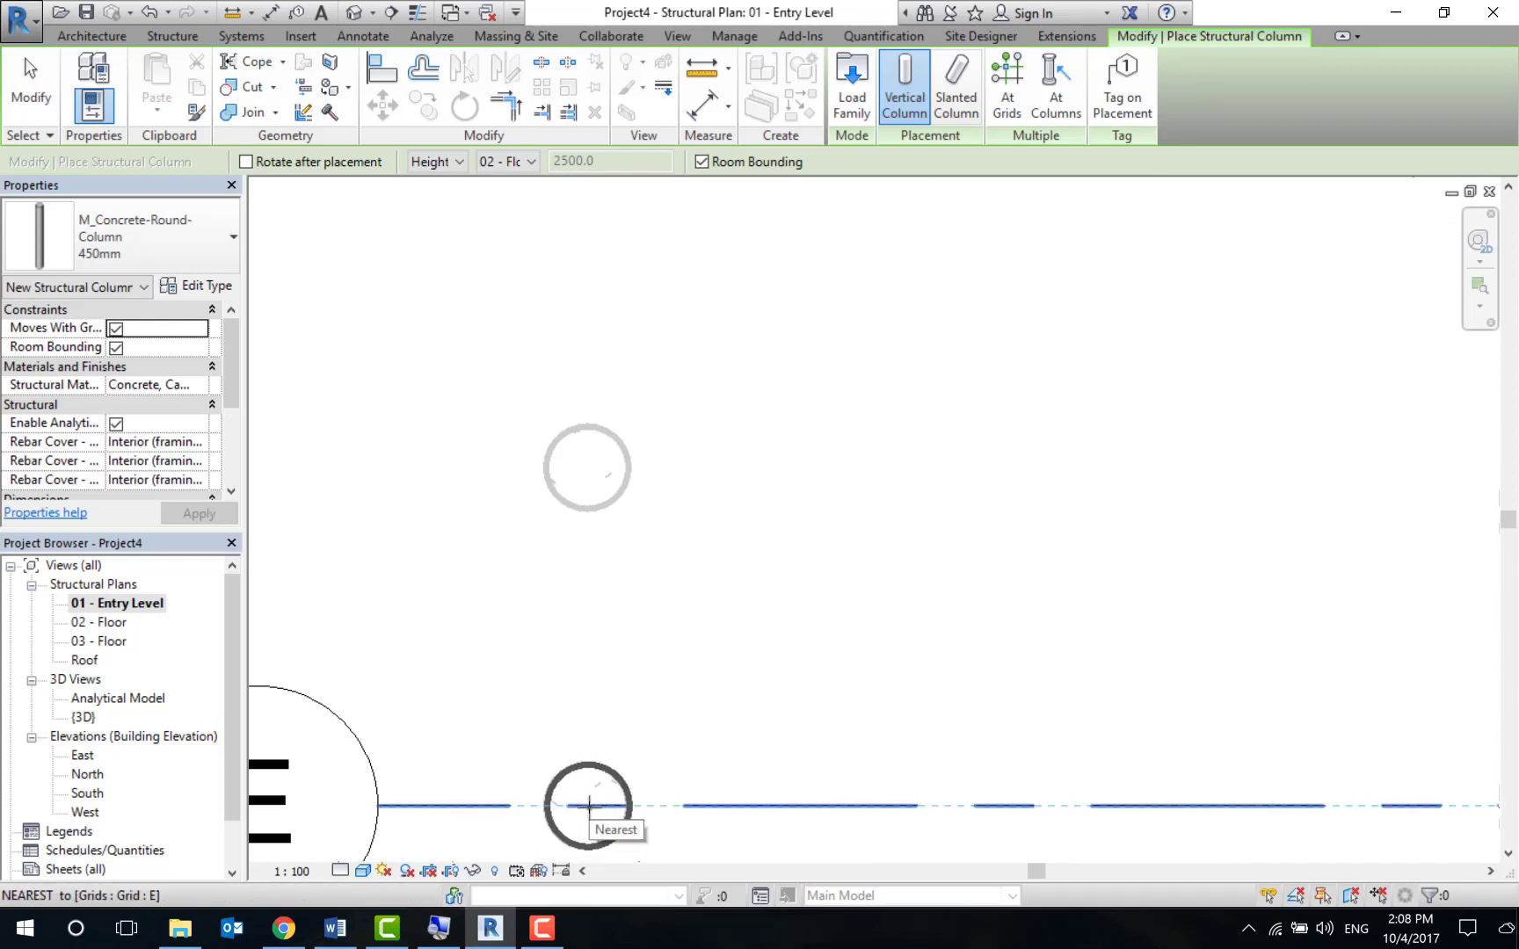
Place the 450mm round concrete column on grid E beside the E grid bubble.
click(594, 807)
middle_drag(814, 746, 594, 713)
scroll(594, 713, down, 2)
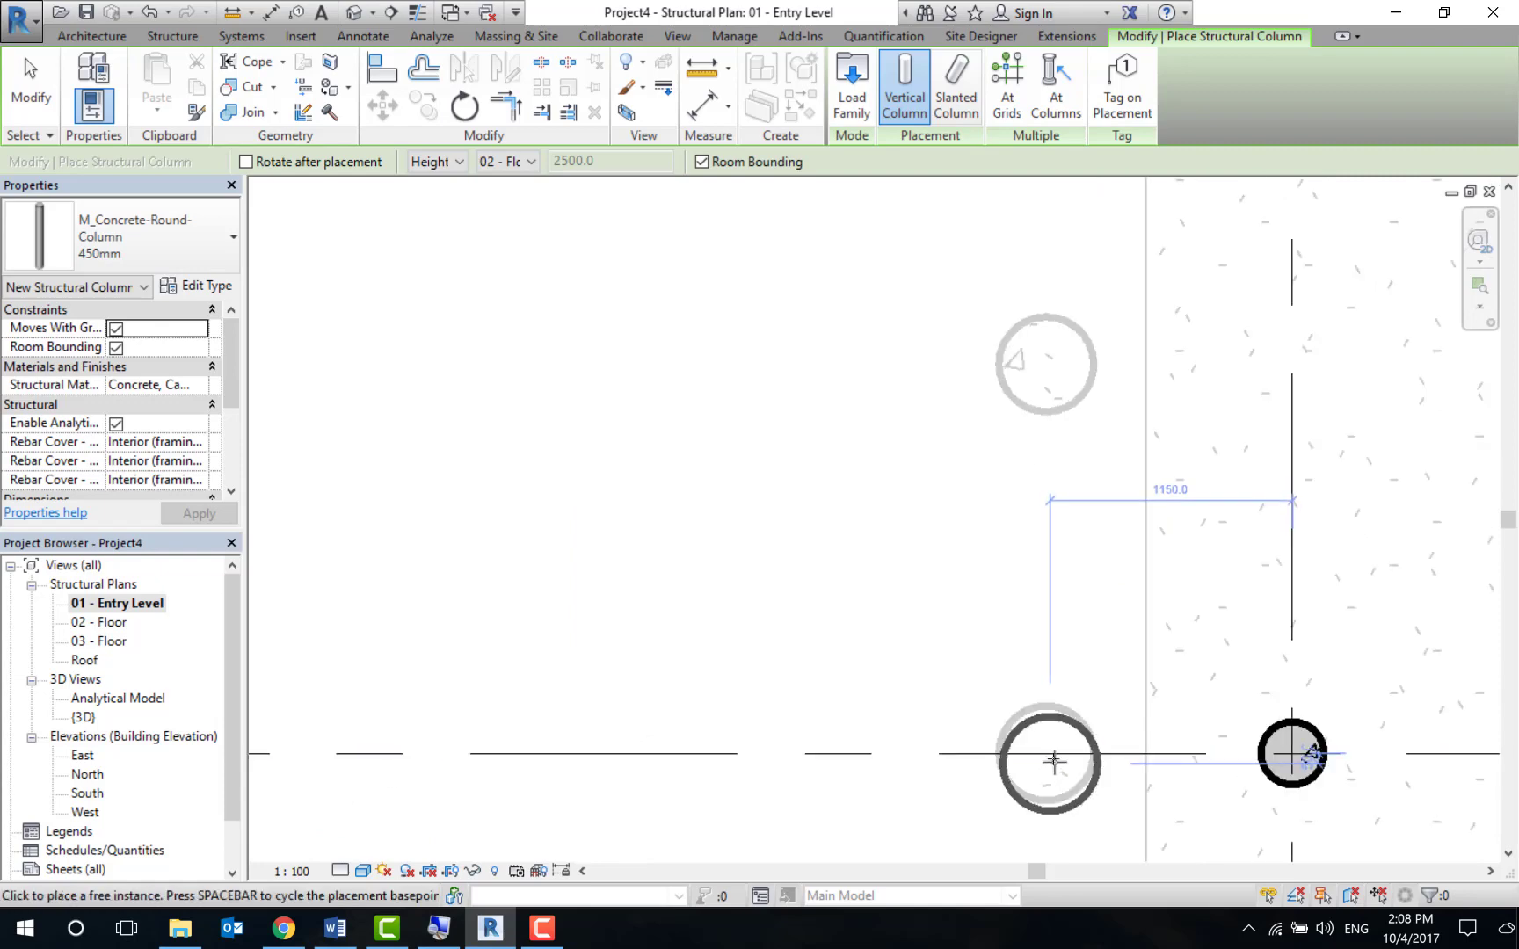
scroll(1046, 755, down, 1)
scroll(878, 725, down, 1)
key(Escape)
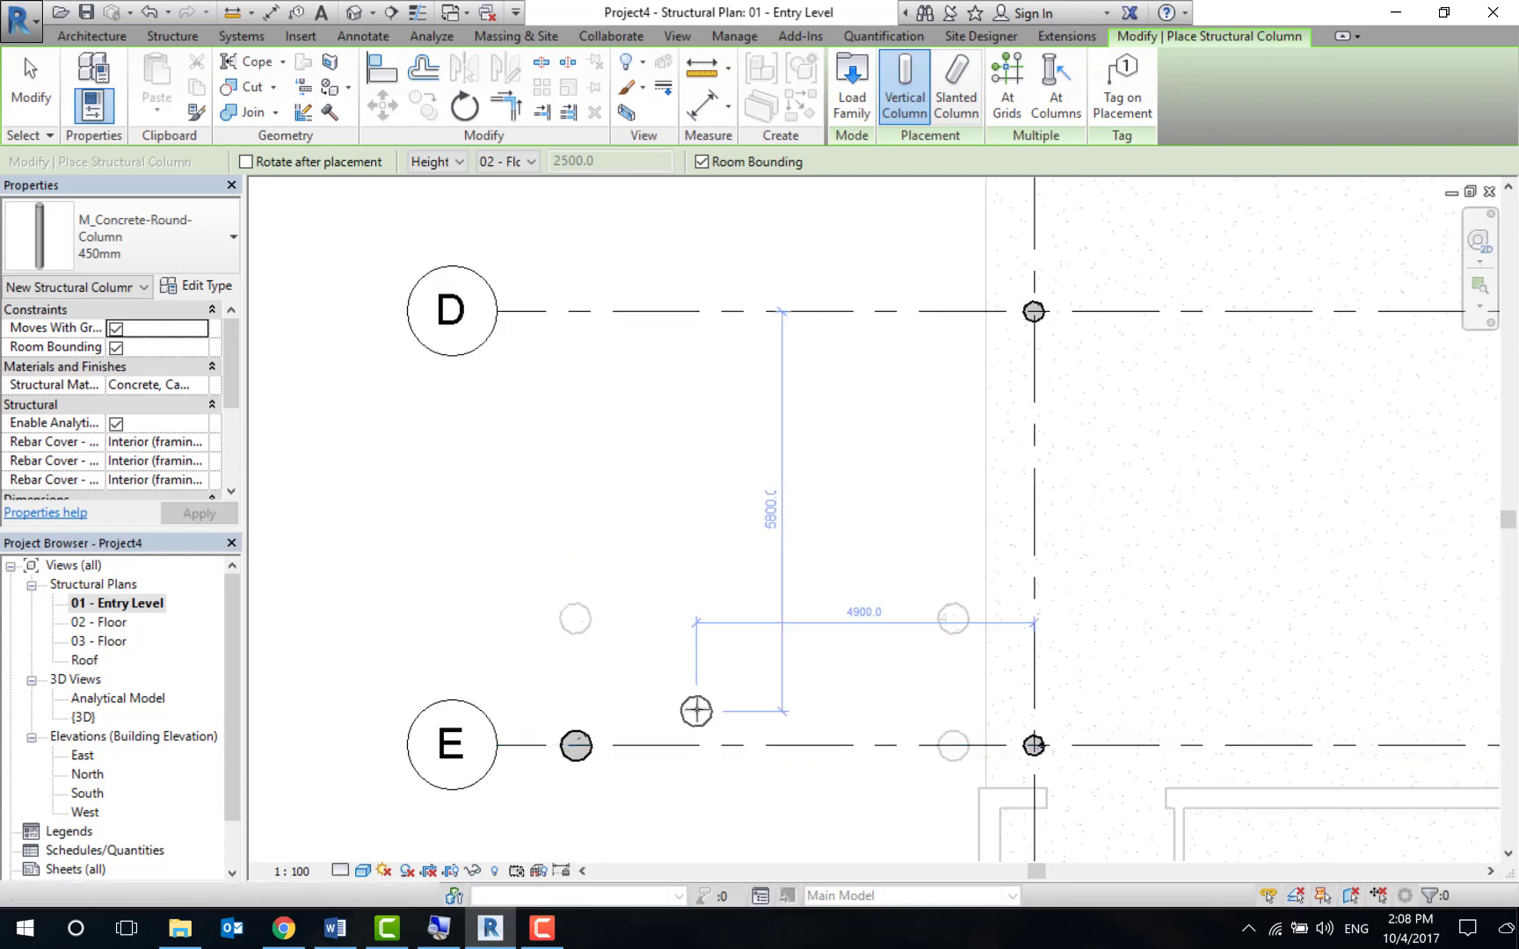
middle_drag(748, 694, 844, 617)
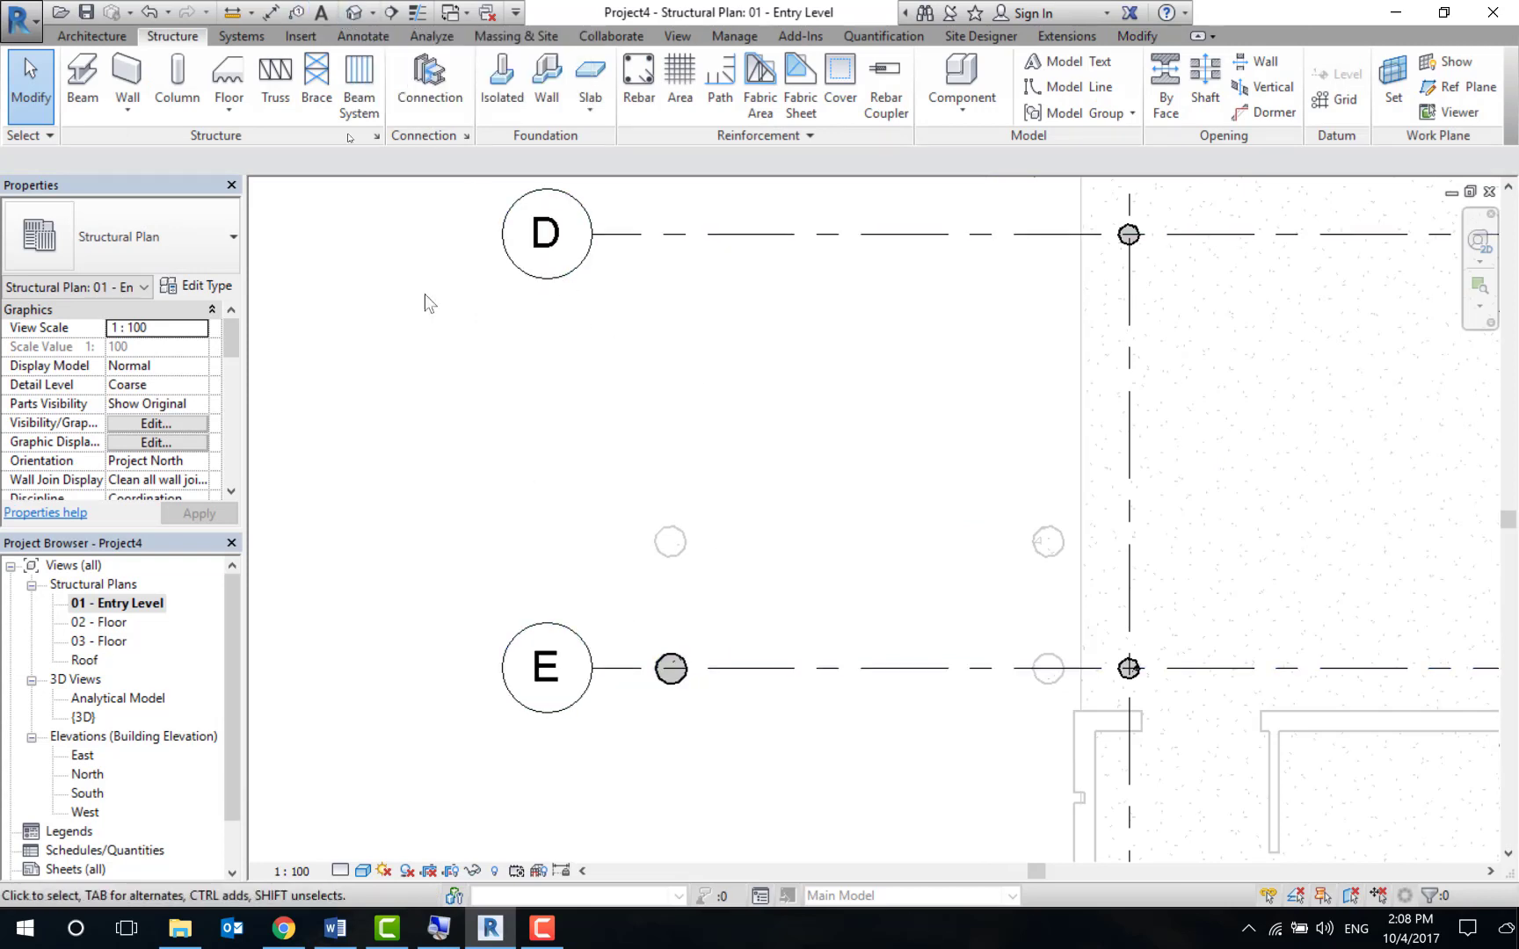
Set the grid E round column's Top Offset to -2000 below 02 - Floor.
click(673, 672)
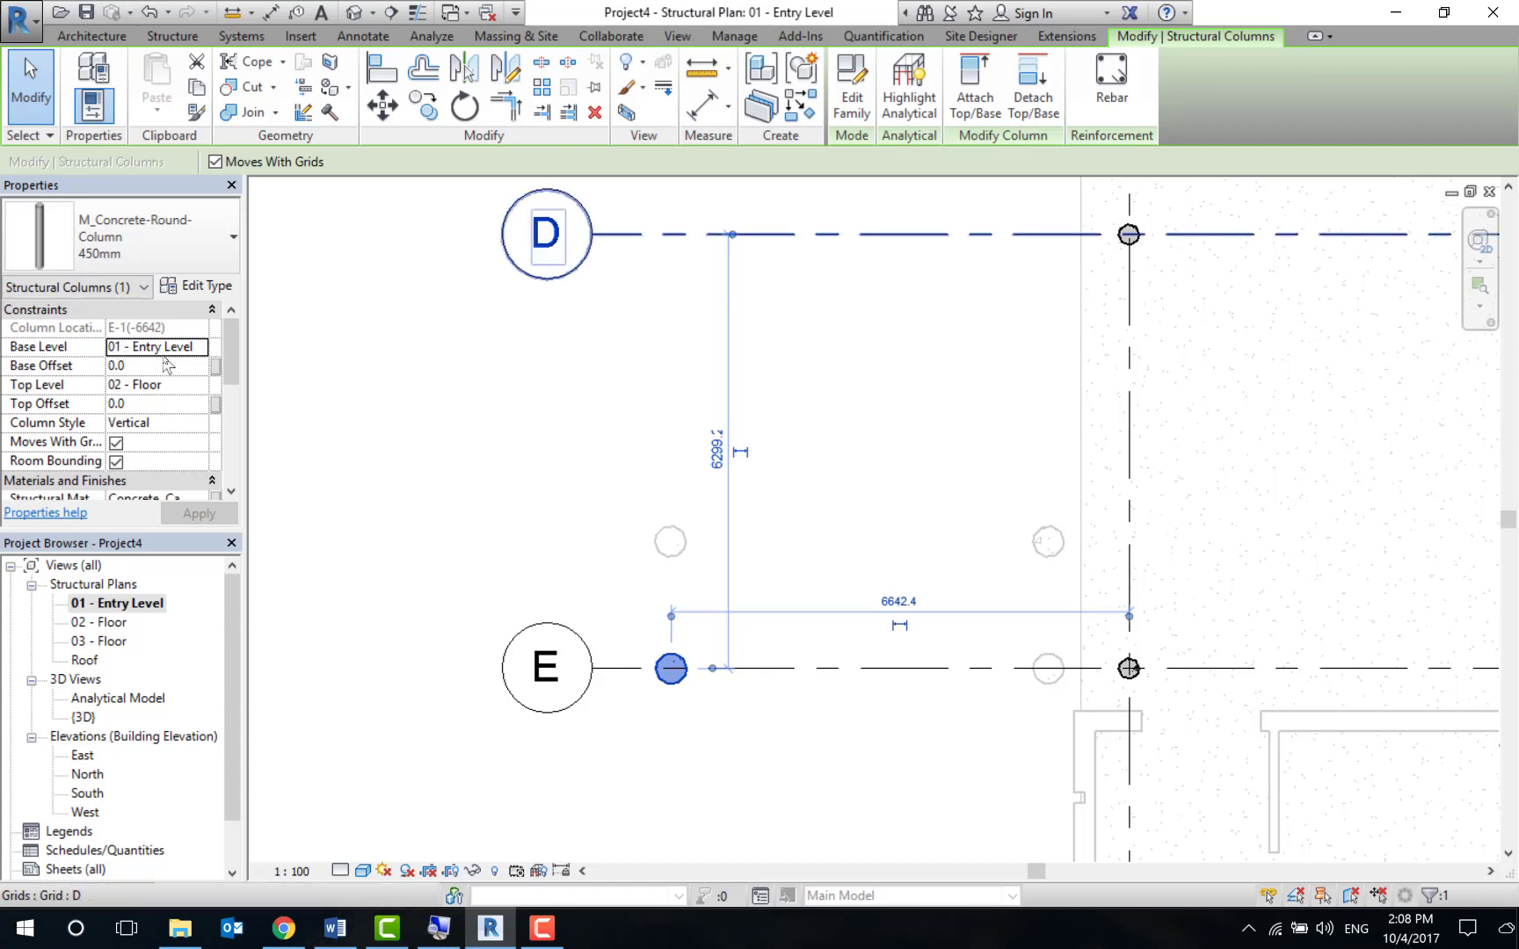
click(195, 403)
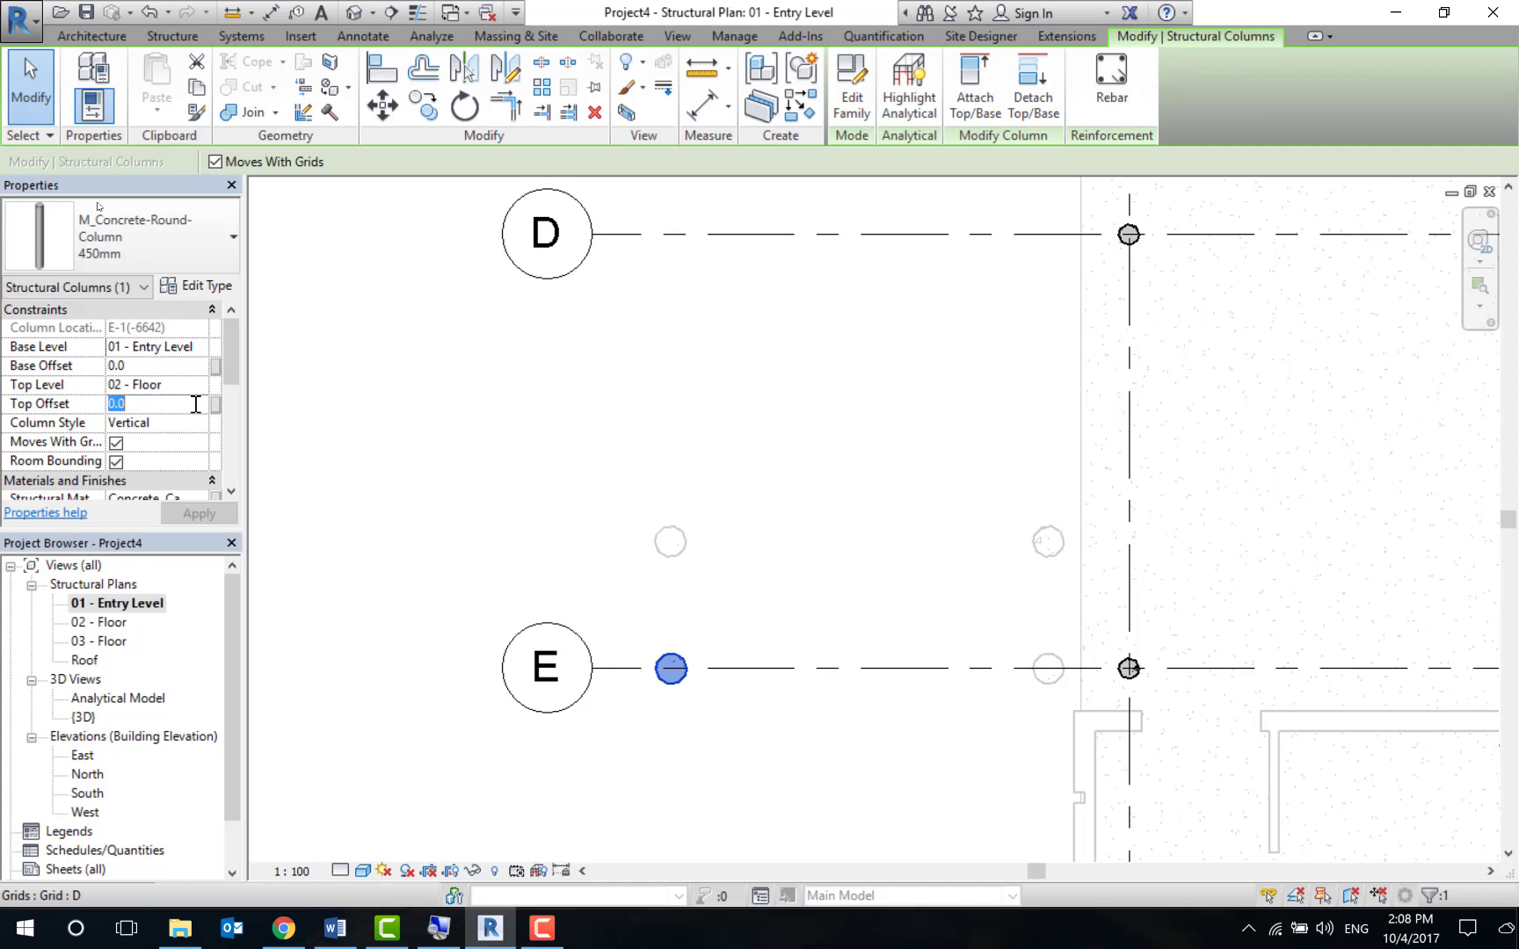
text(-2m)
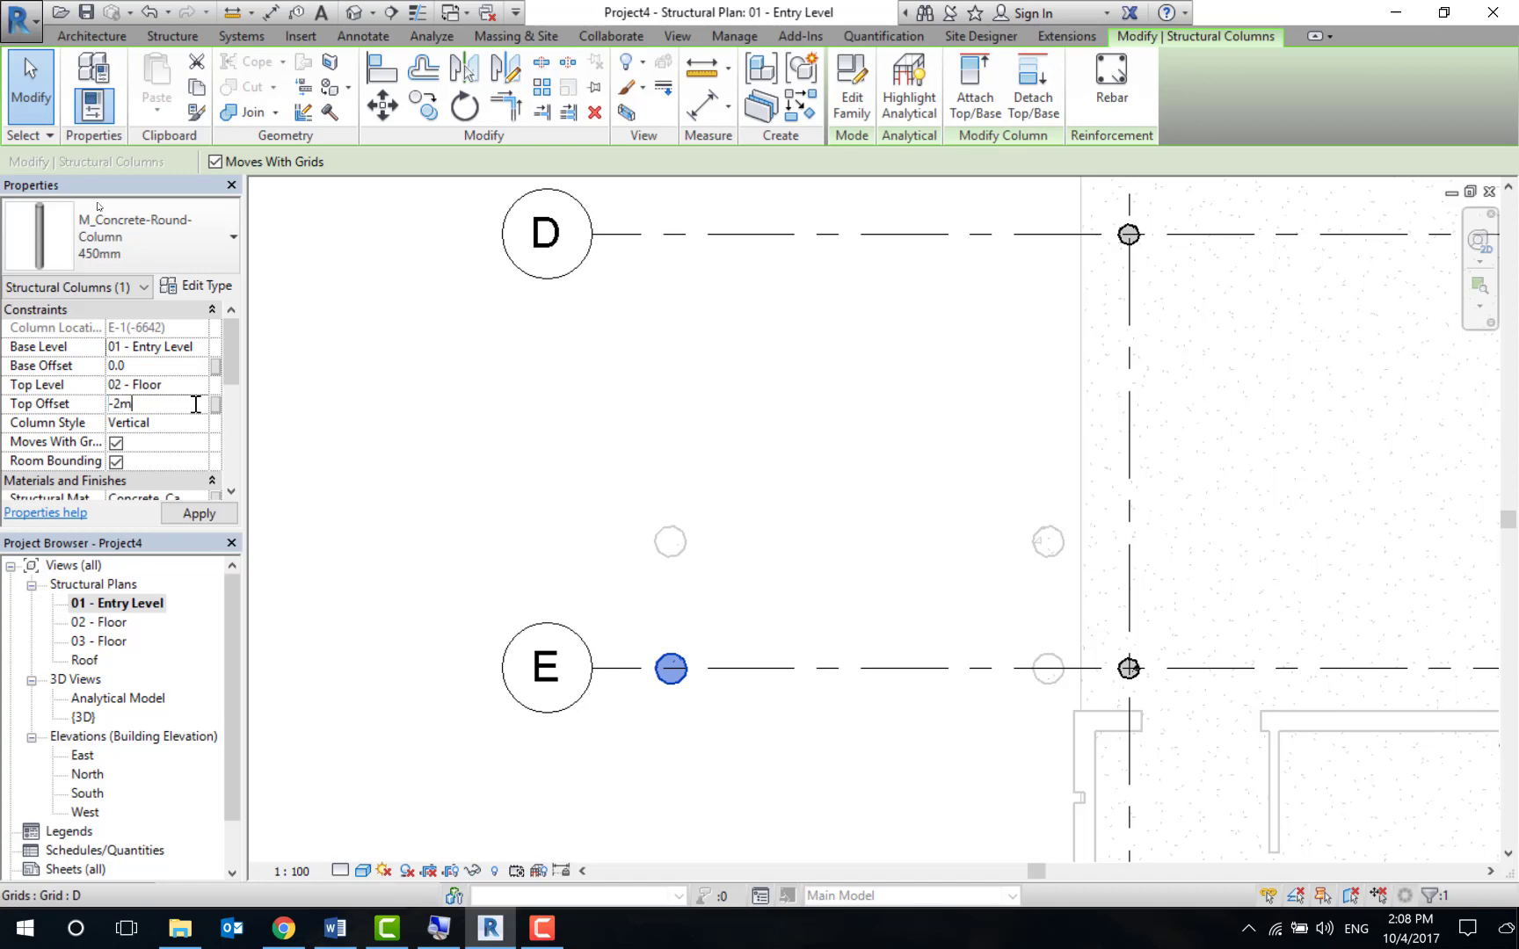
key(Return)
Place a UC305x305x97 universal steel column centred on the grid E round pedestal.
click(824, 650)
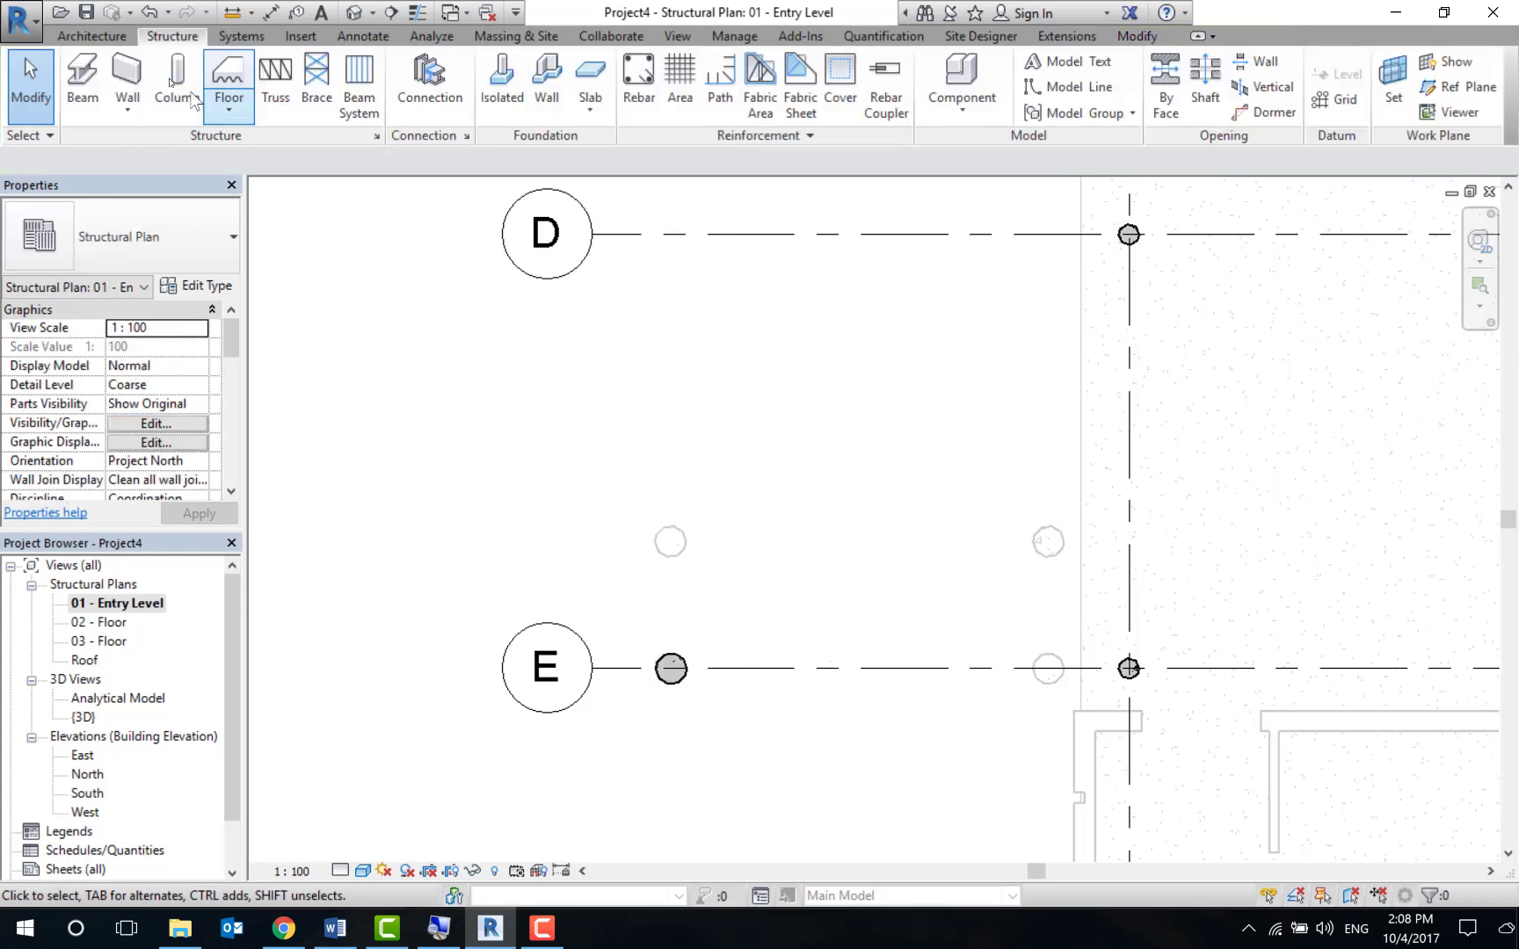
click(223, 84)
click(182, 246)
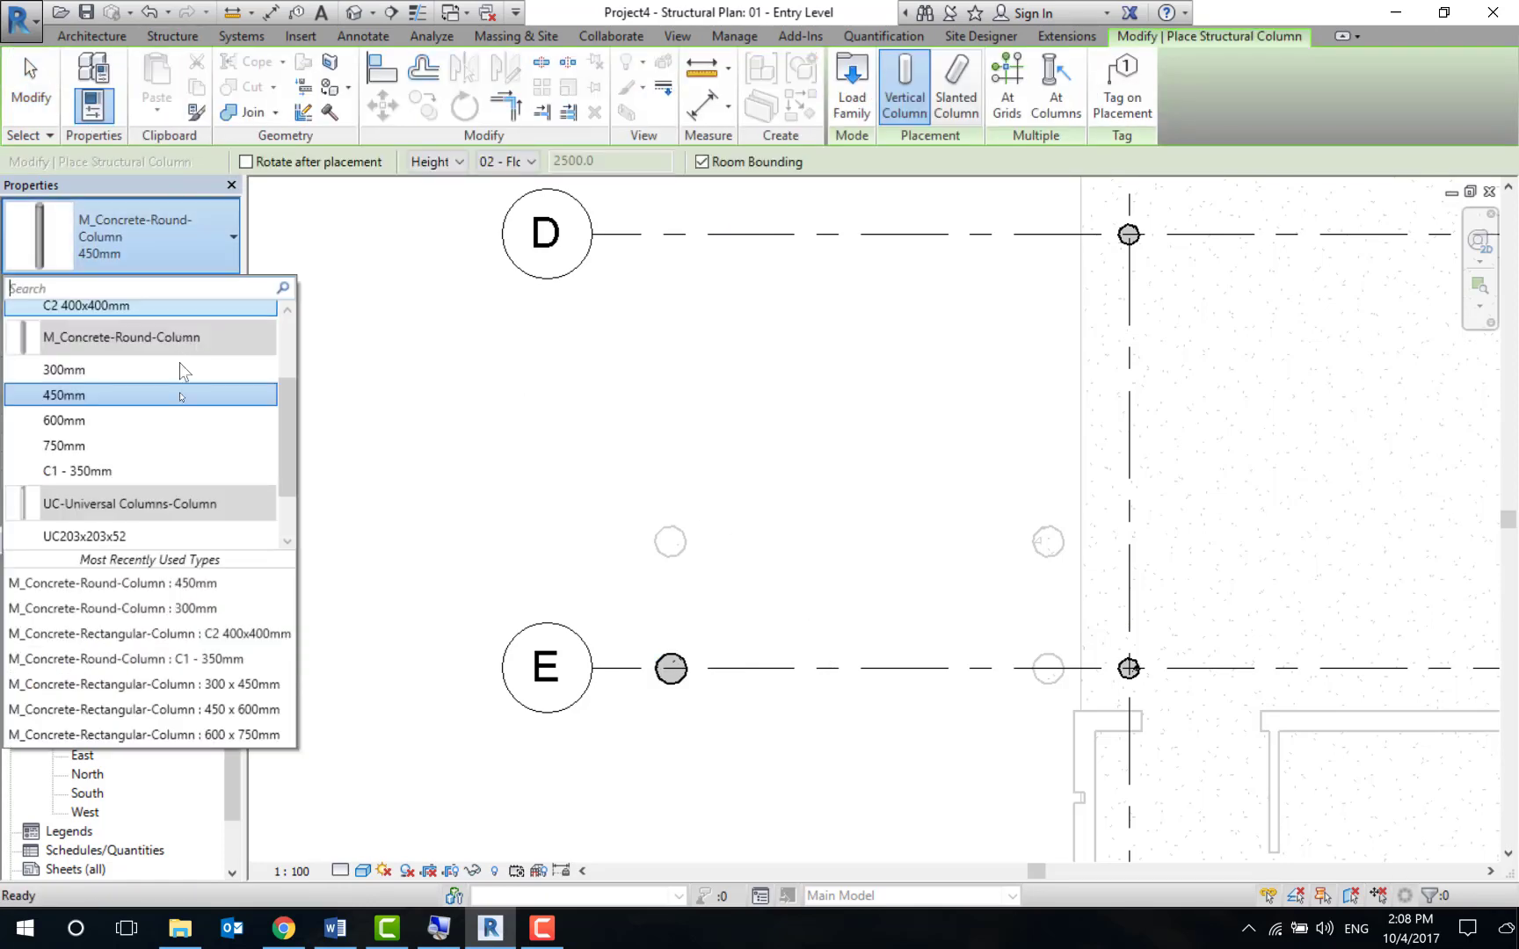
scroll(189, 531, down, 1)
click(197, 519)
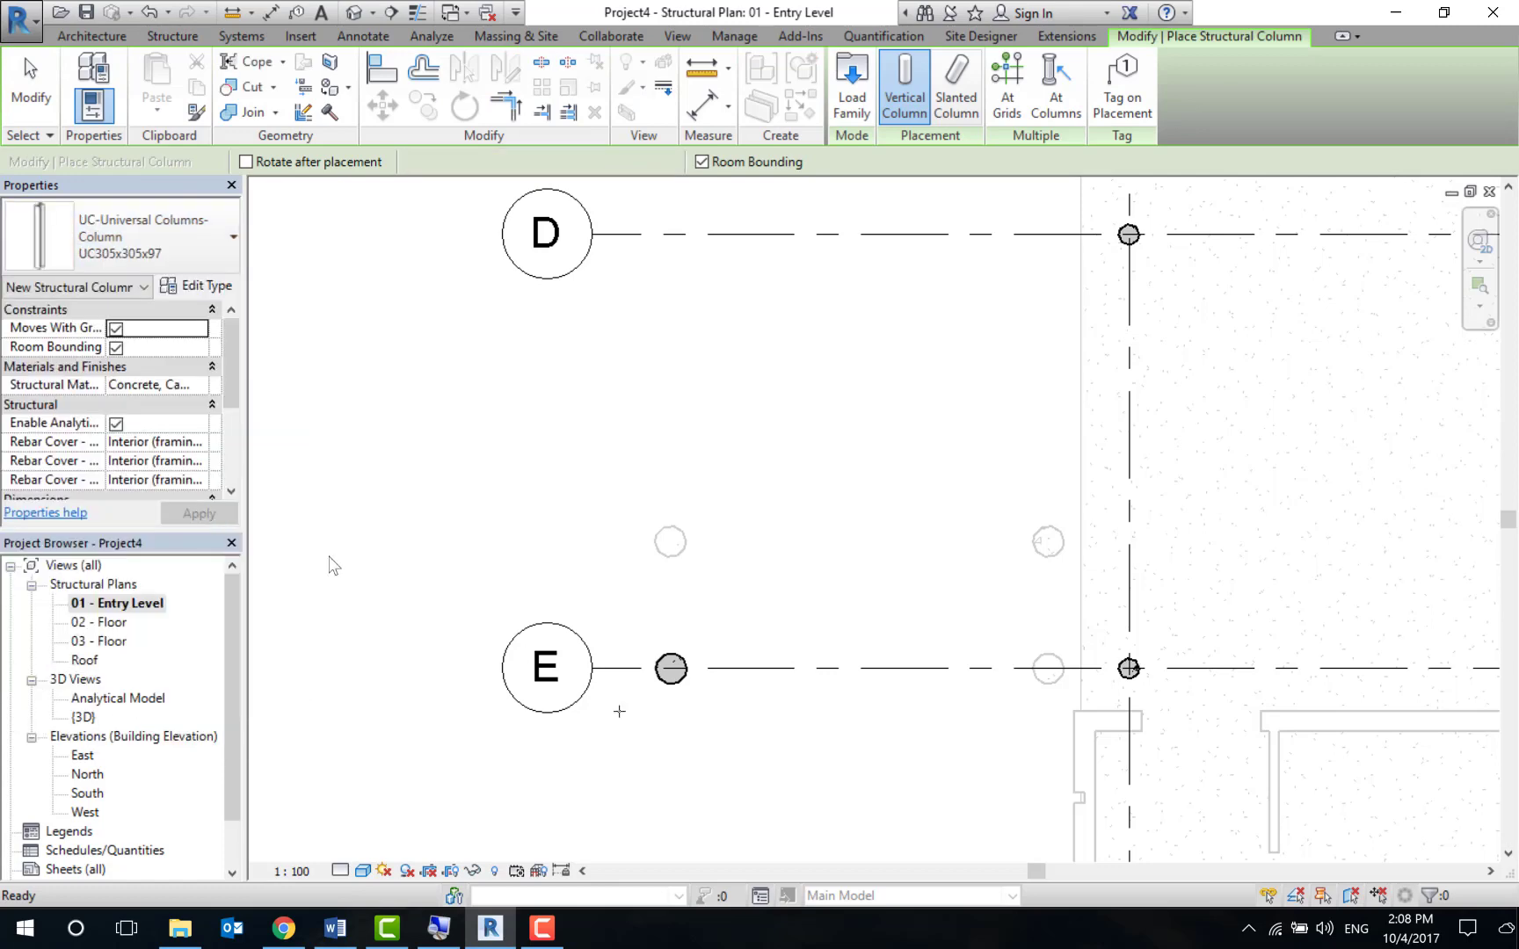
click(670, 668)
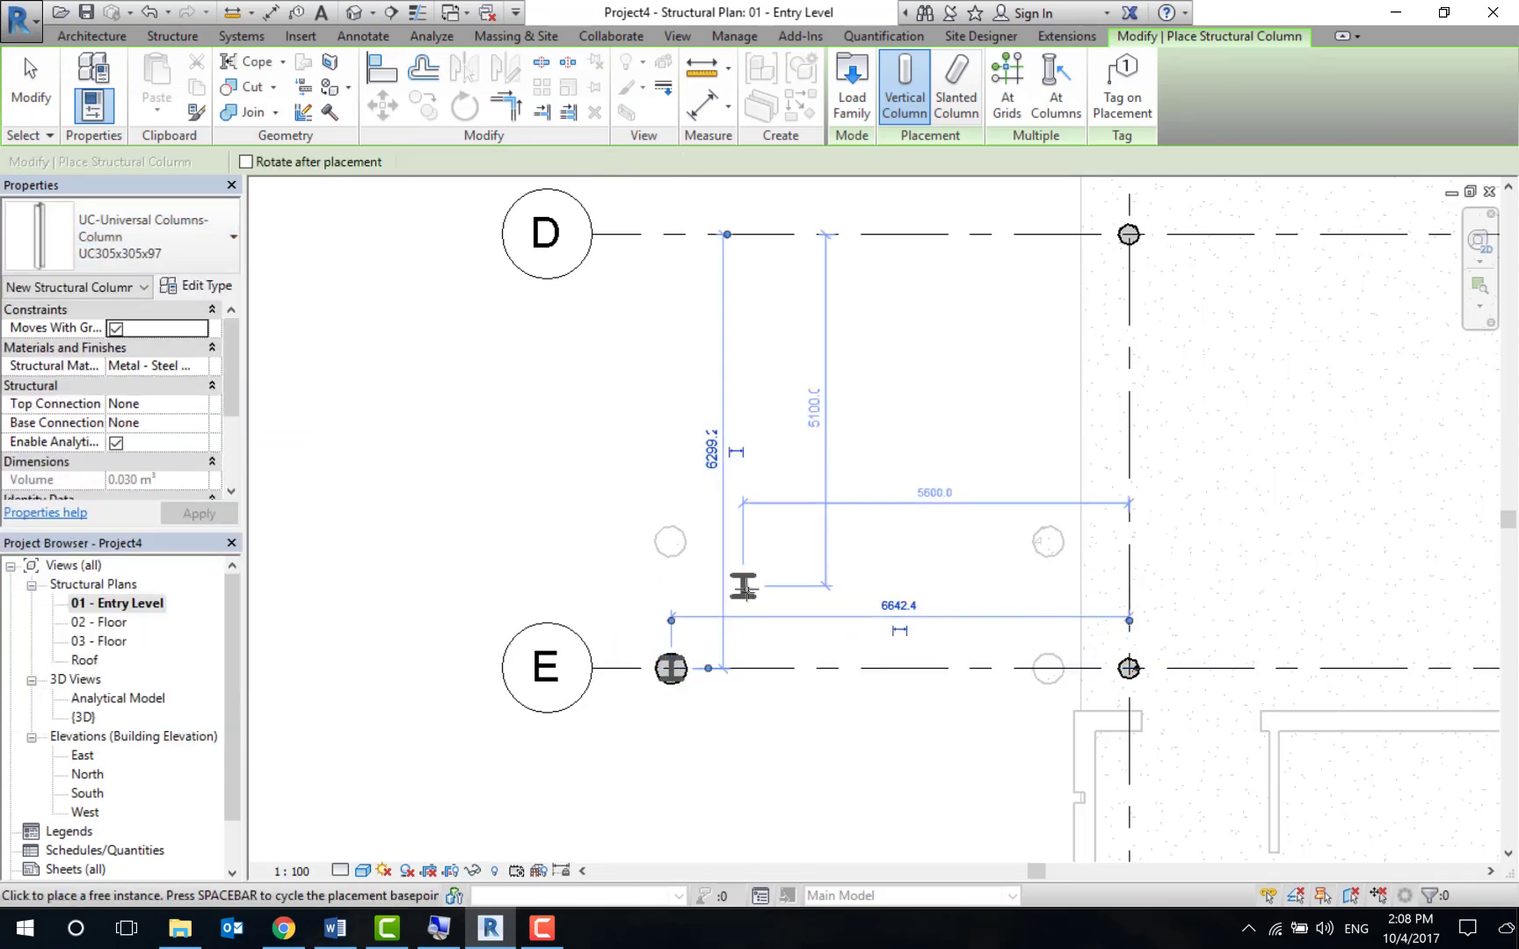
scroll(728, 586, up, 3)
key(Escape)
key(Escape)
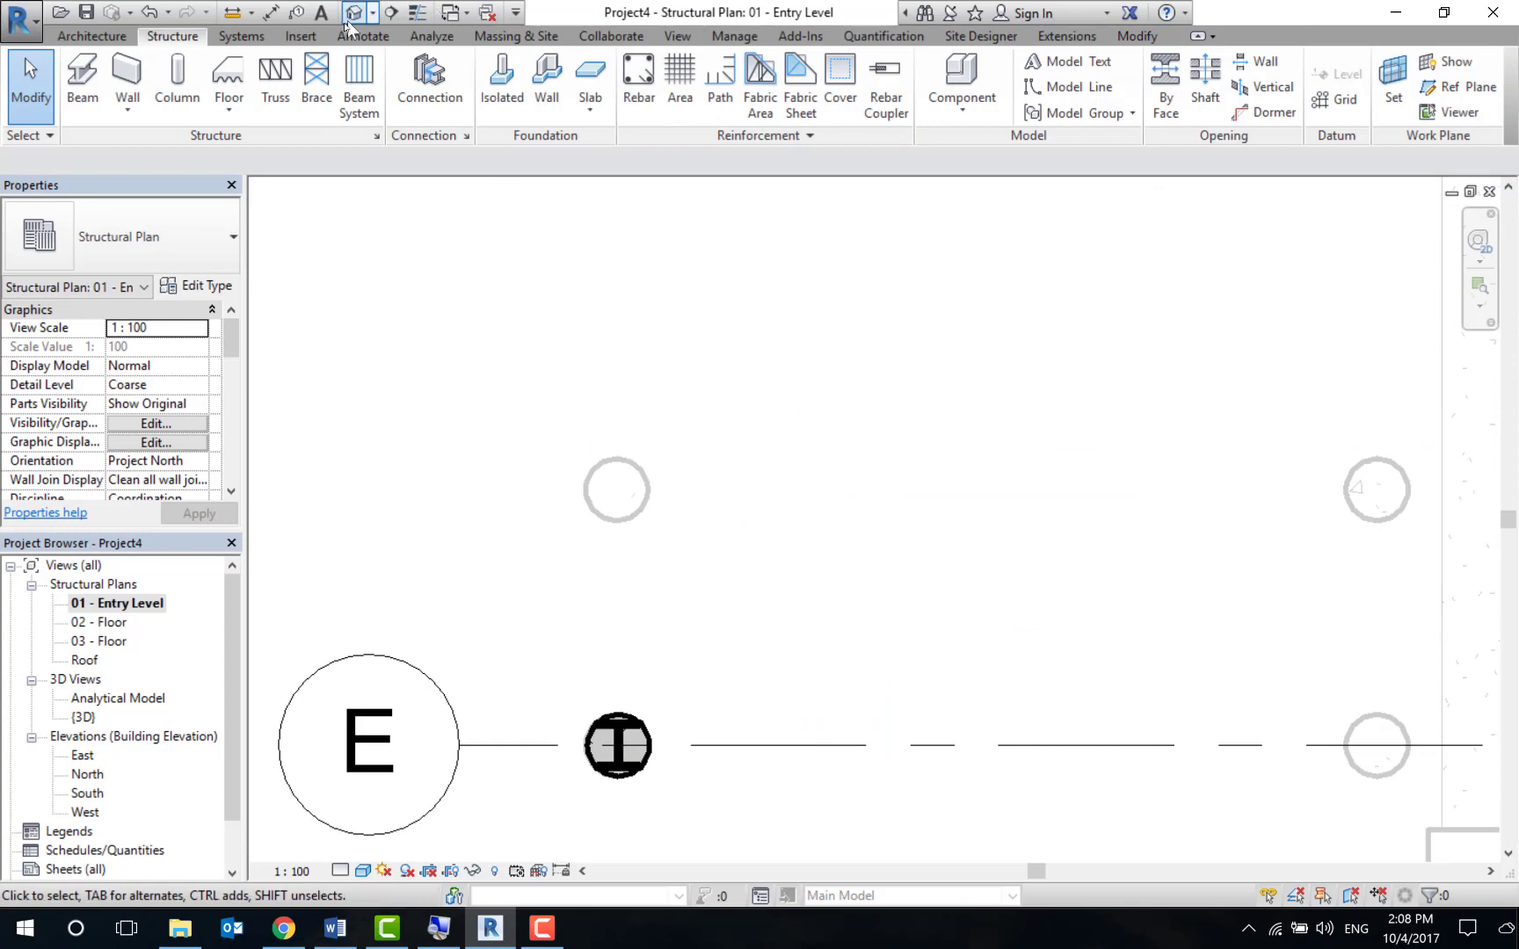
In the 3D view, temporarily hide the linked building model and zoom to the columns.
click(354, 12)
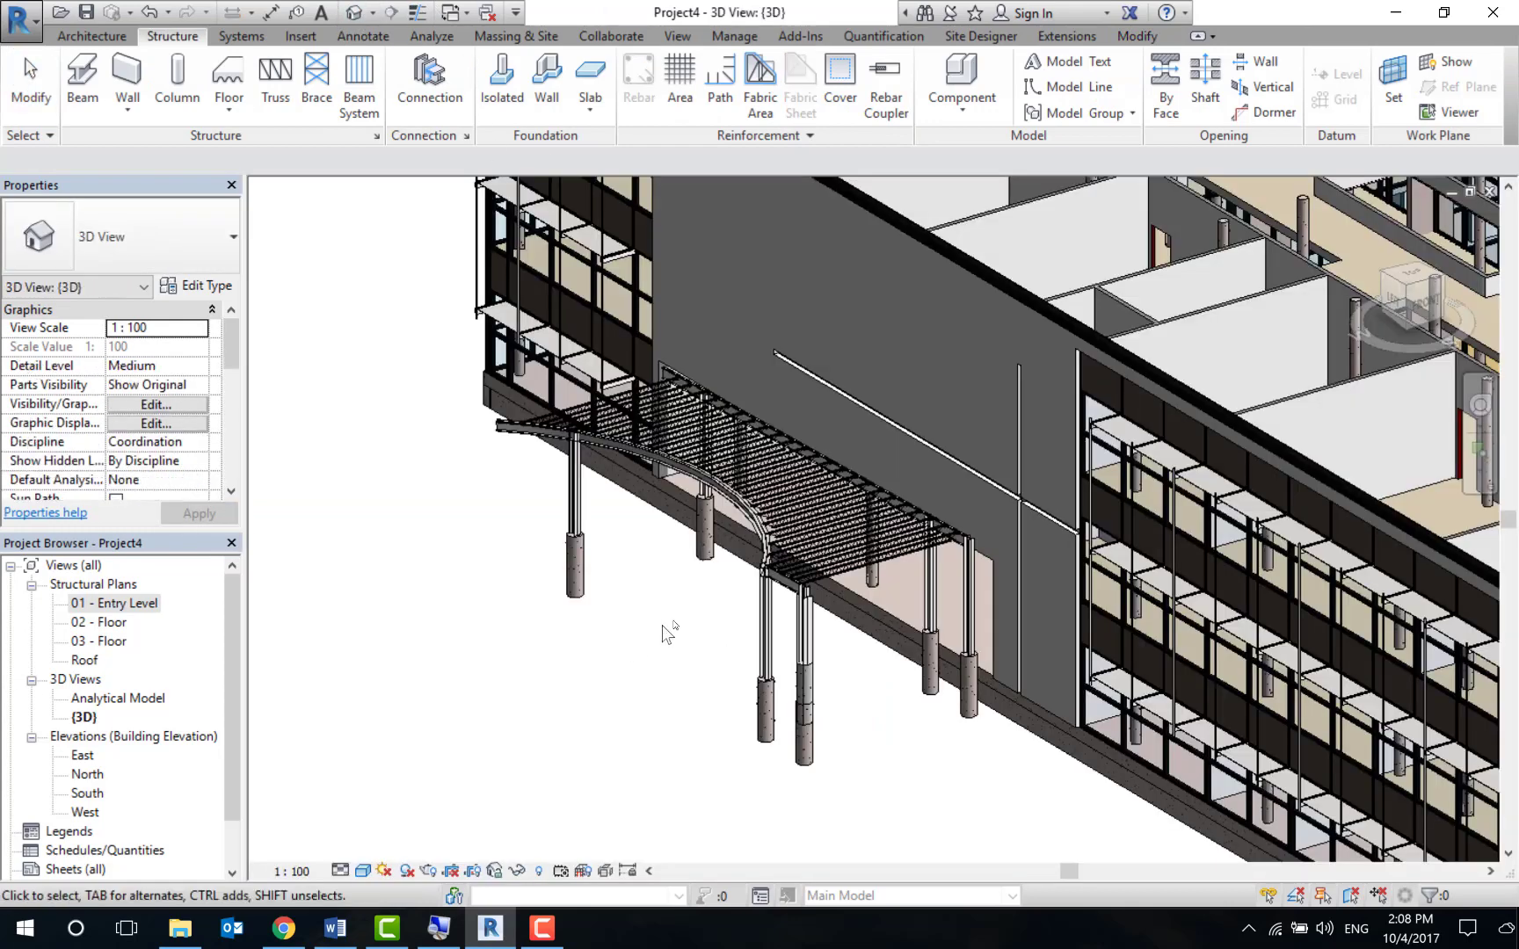
scroll(802, 706, up, 2)
scroll(1030, 577, up, 1)
click(1030, 576)
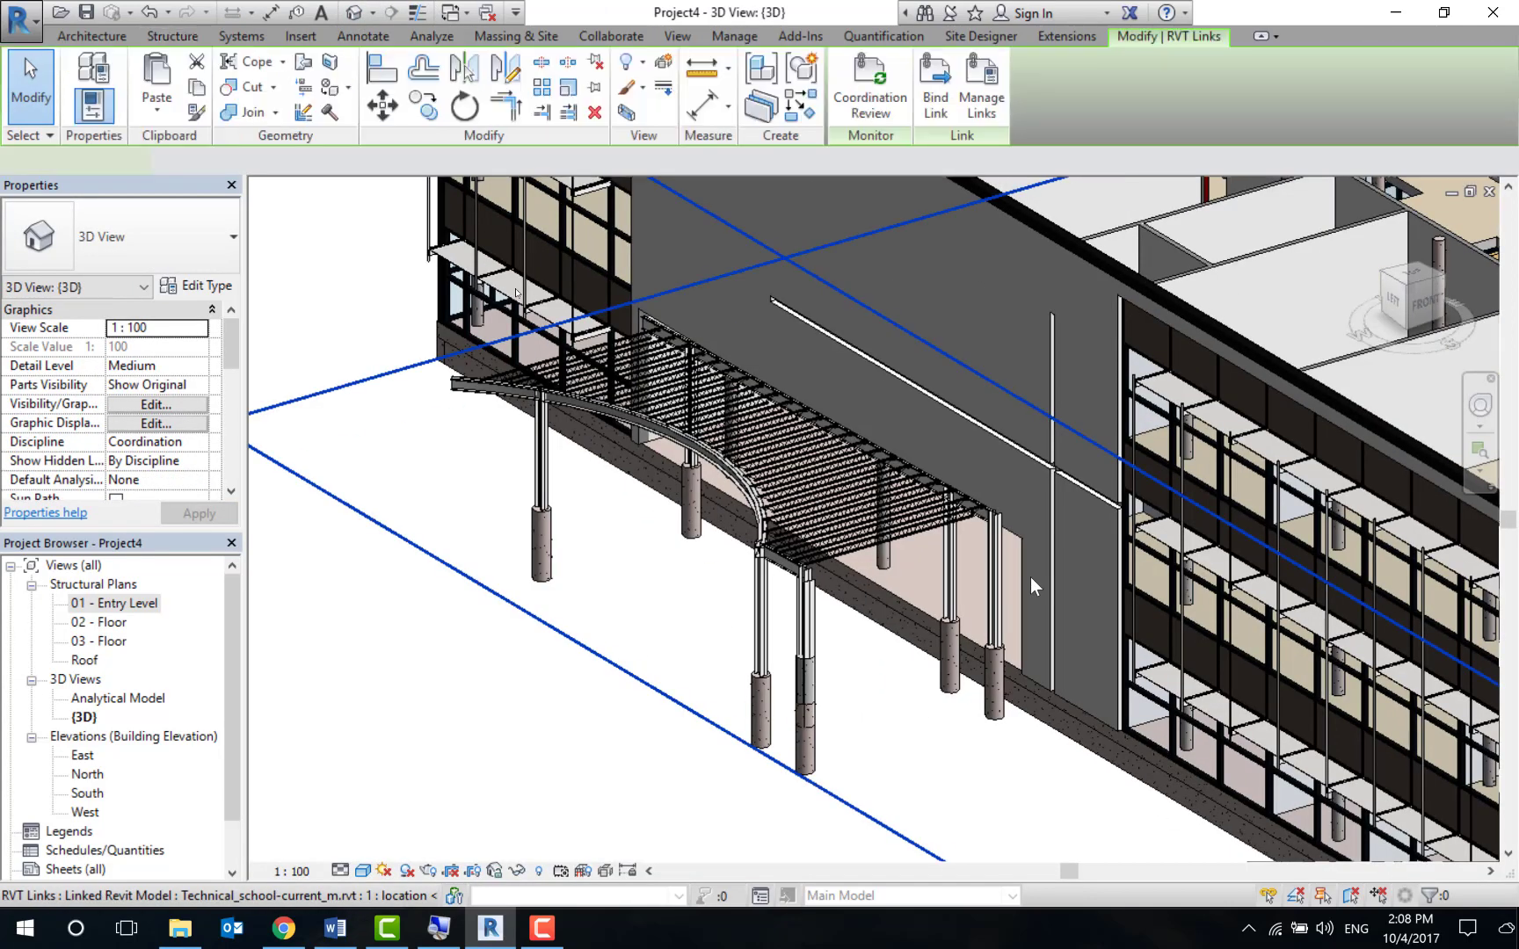
key(h)
key(h)
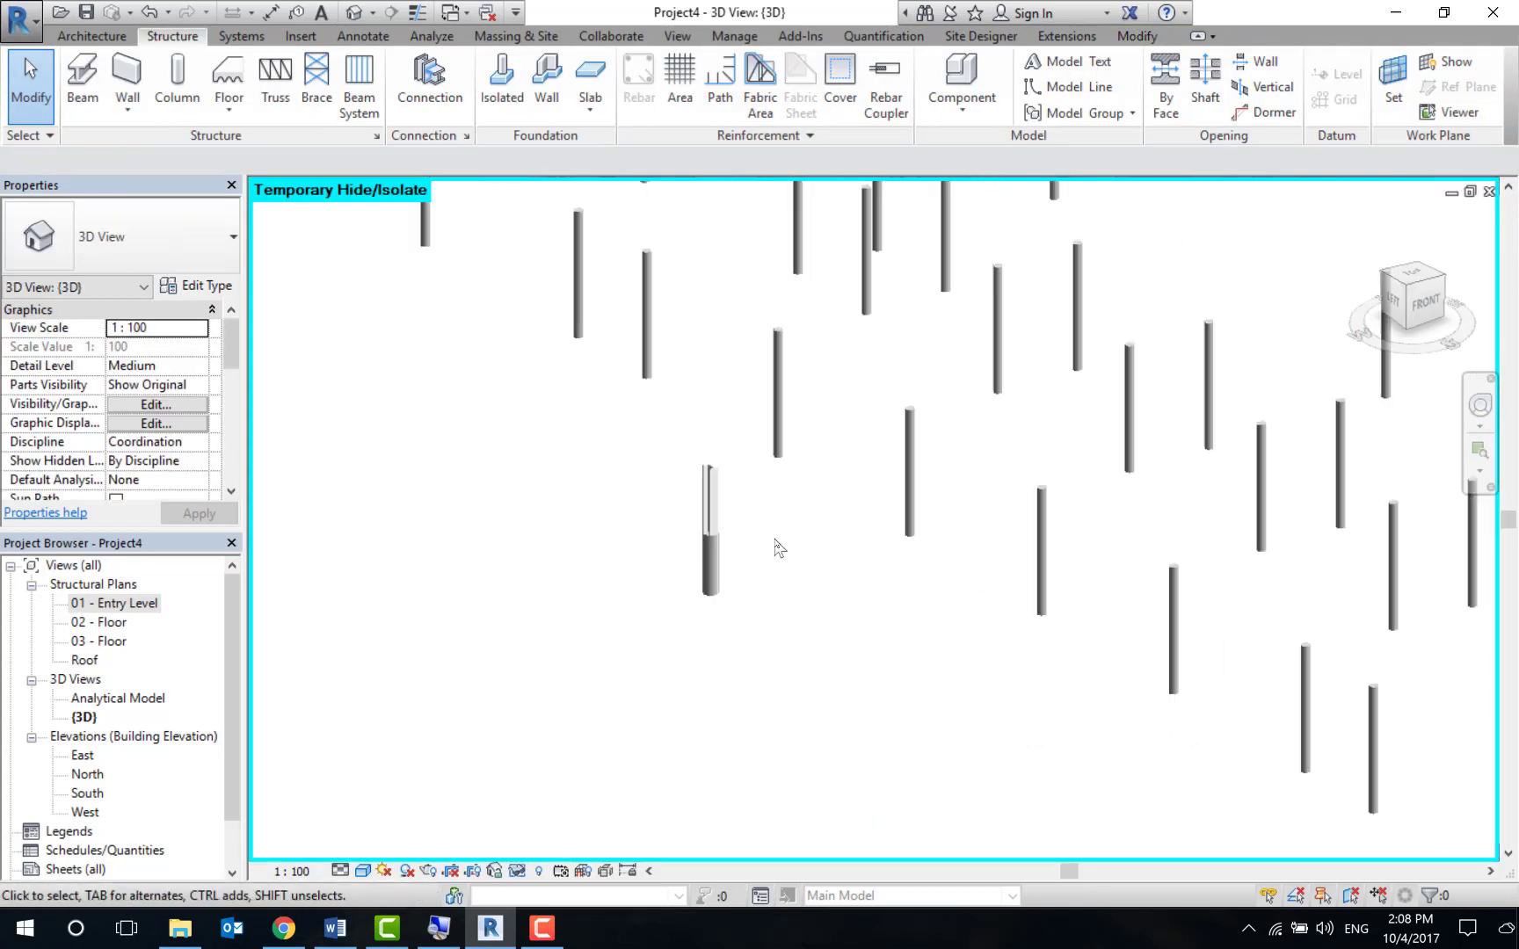
scroll(738, 532, down, 2)
click(725, 516)
scroll(726, 527, up, 3)
scroll(729, 545, up, 2)
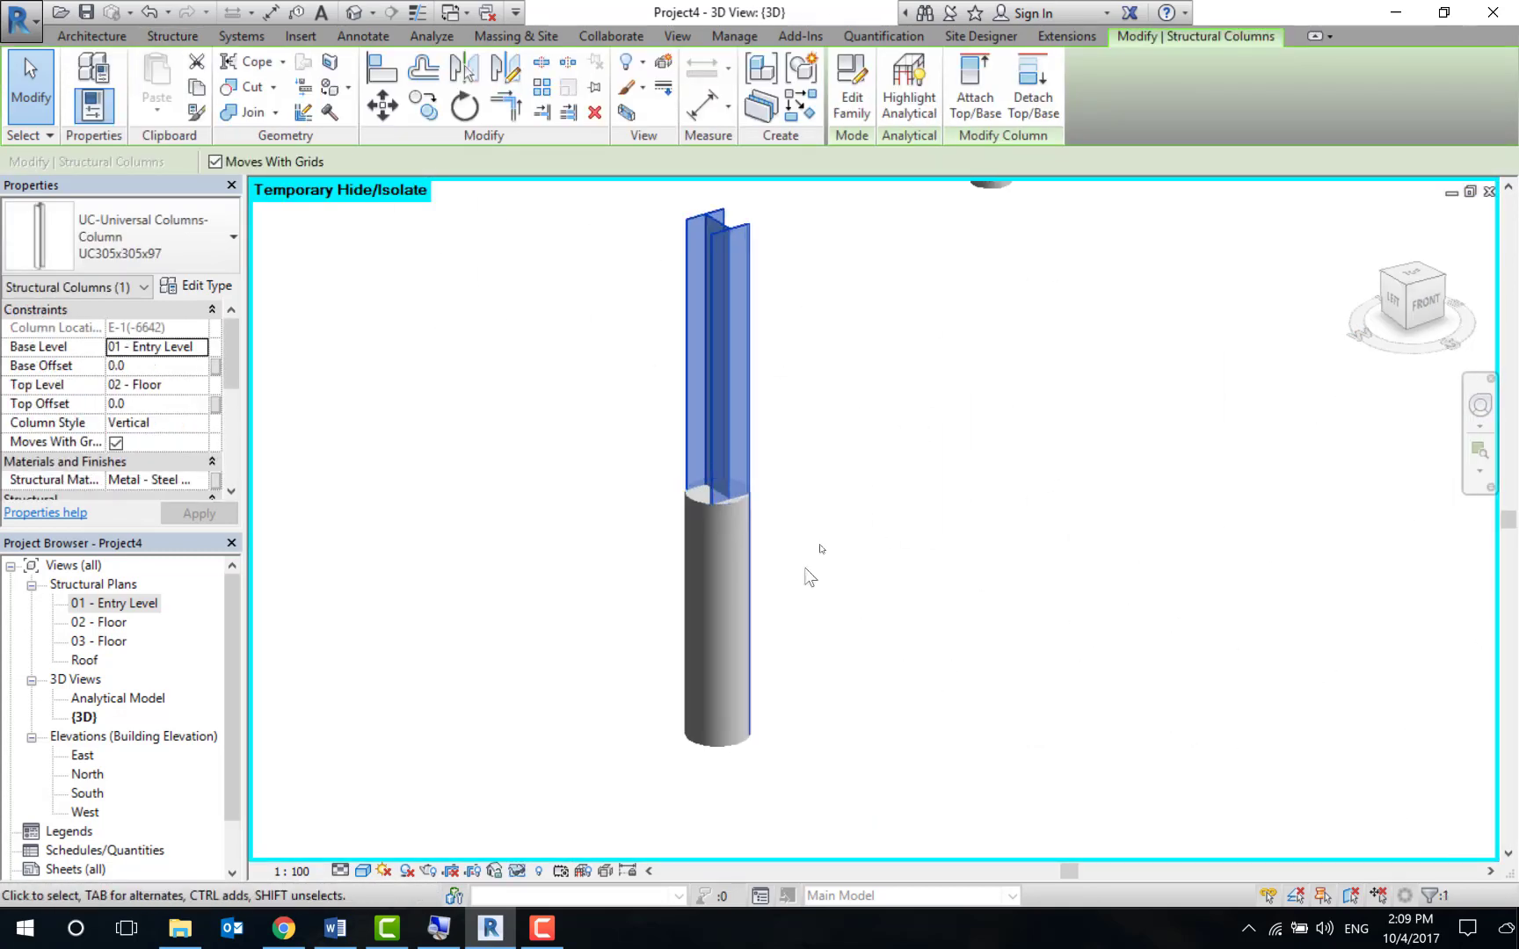
key(Escape)
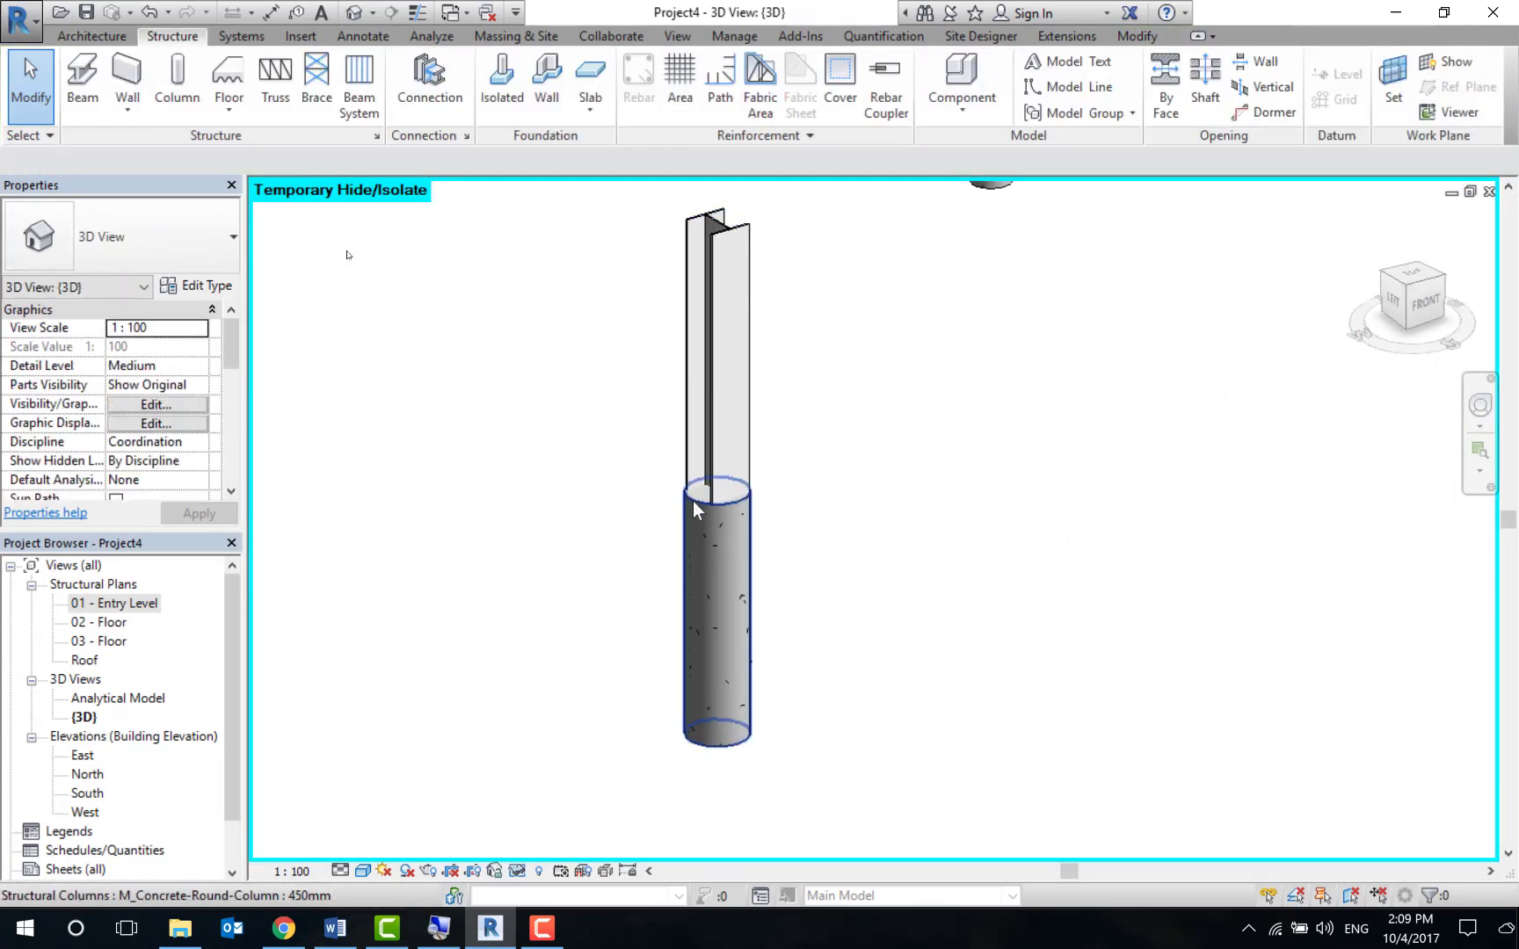
Set the steel UC column's Base Offset to 2000, then open the North elevation.
click(692, 501)
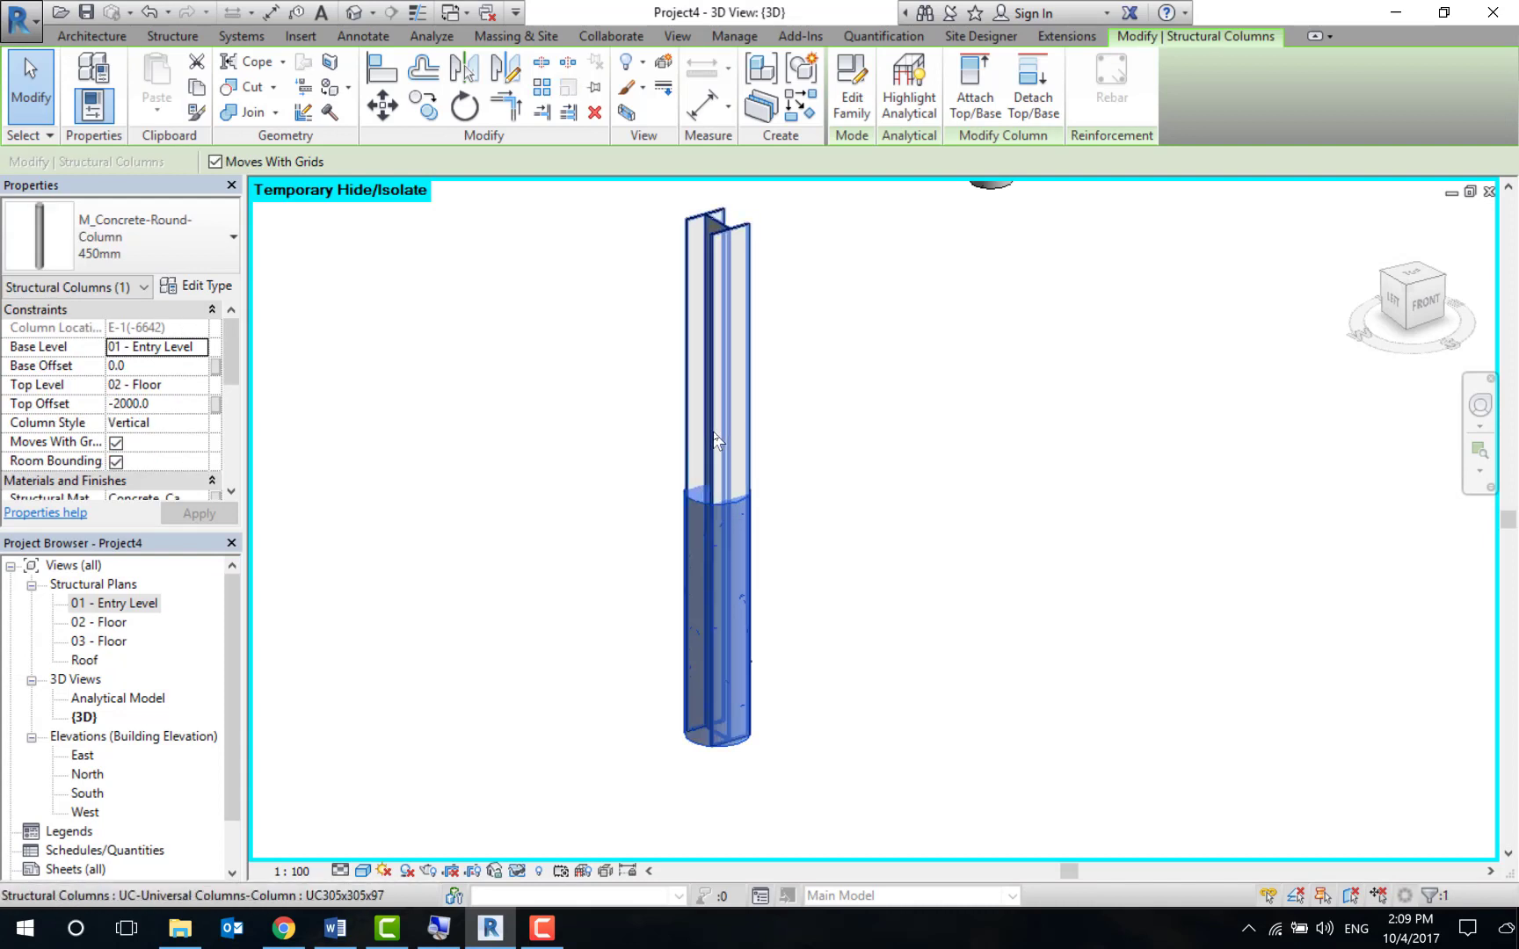
click(712, 435)
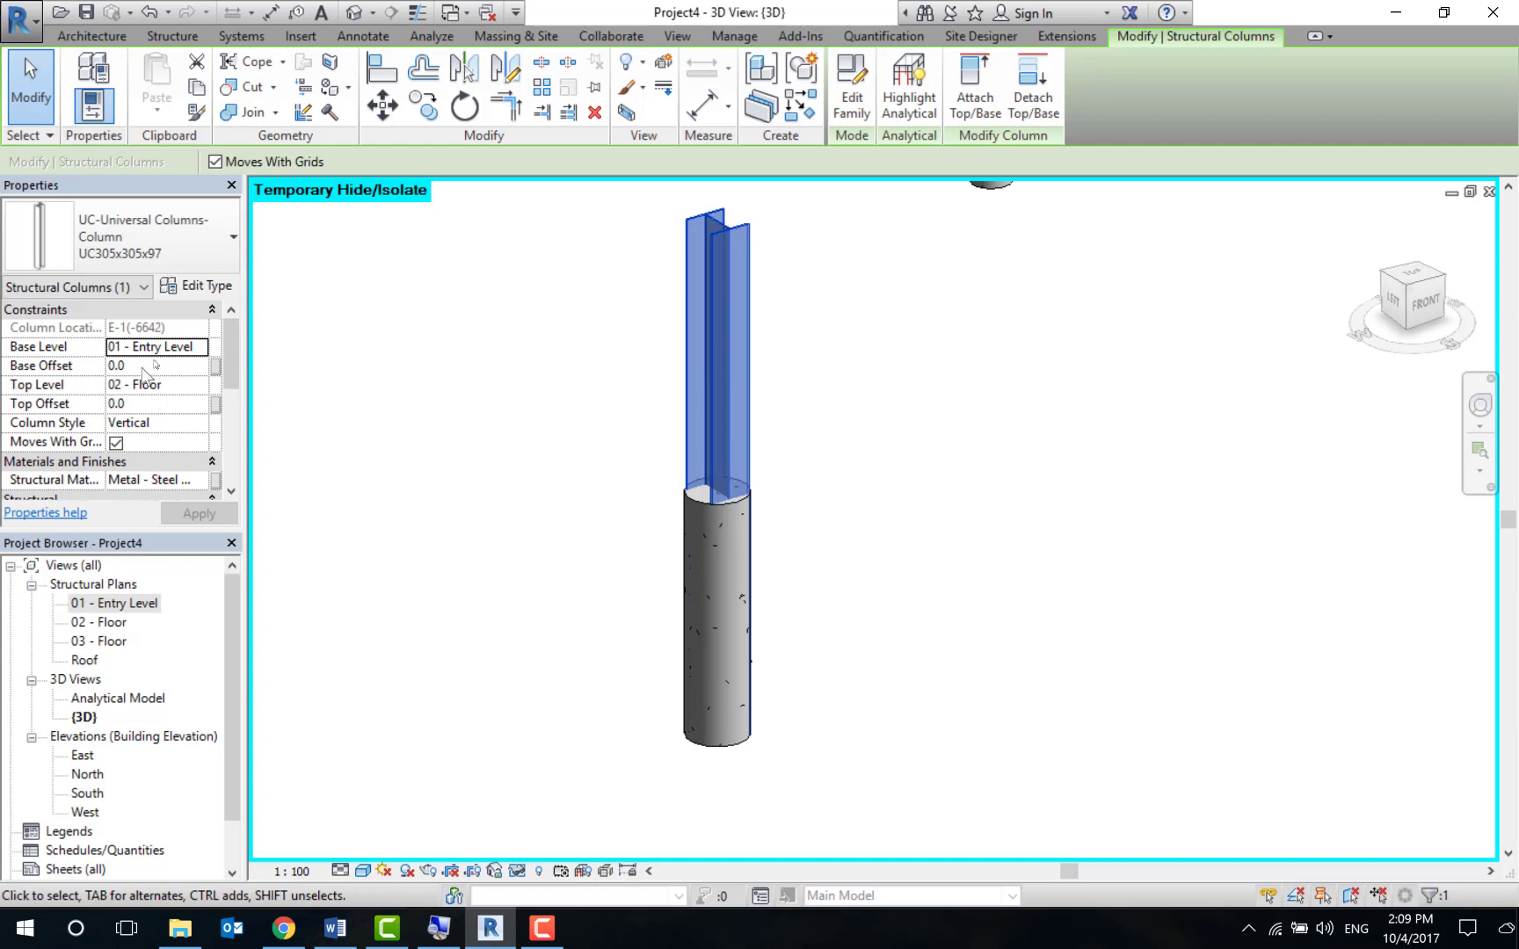
click(153, 364)
text(2)
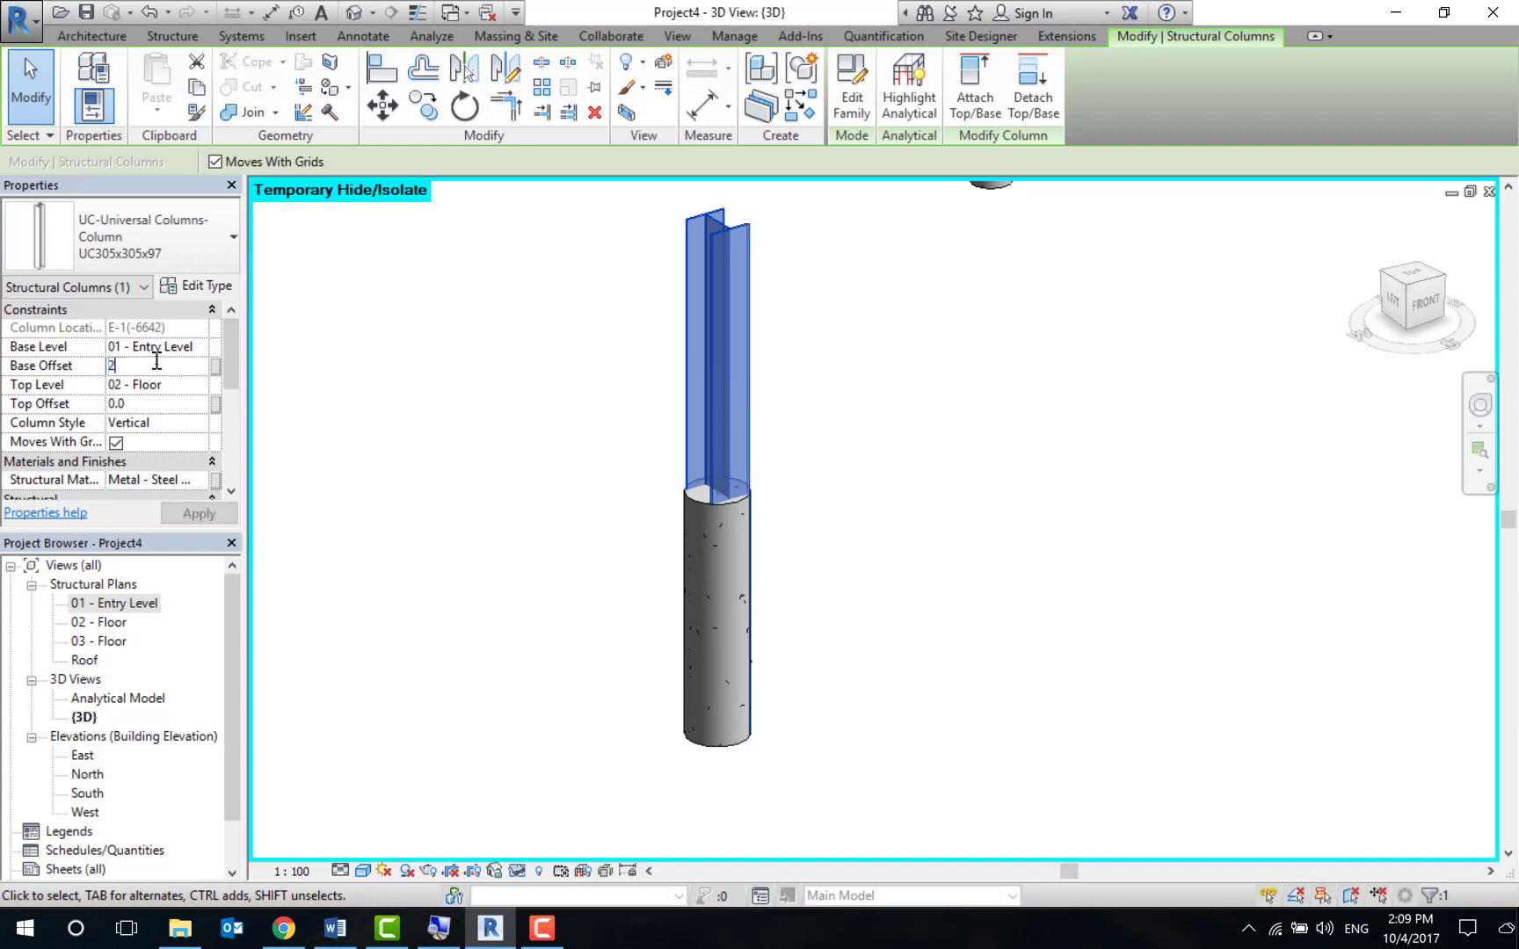
text(000.0)
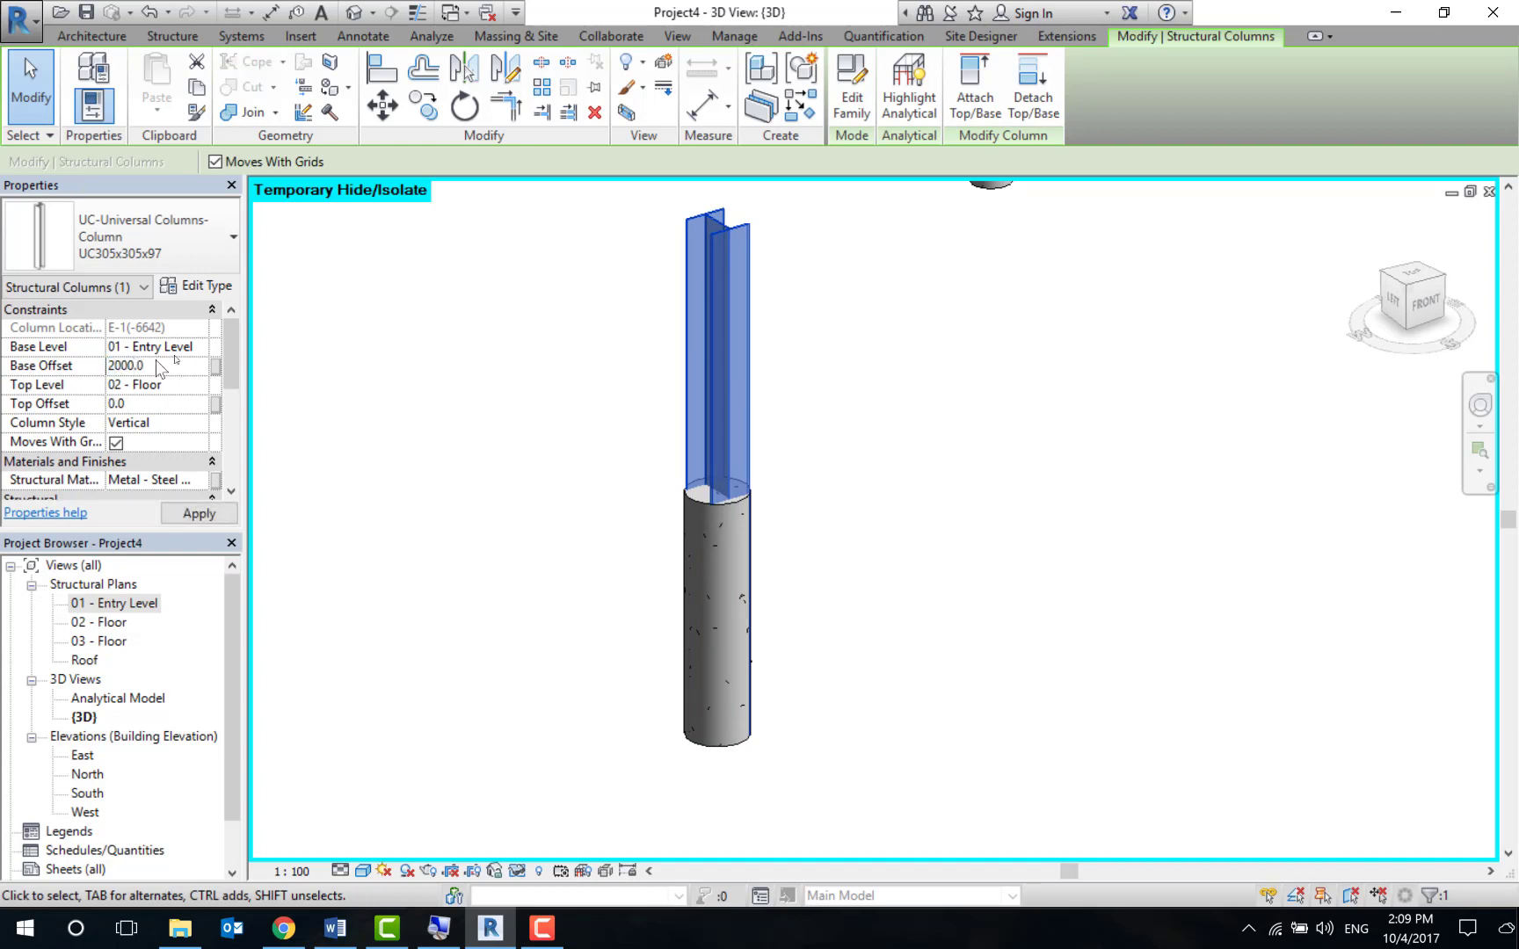
key(Escape)
click(720, 514)
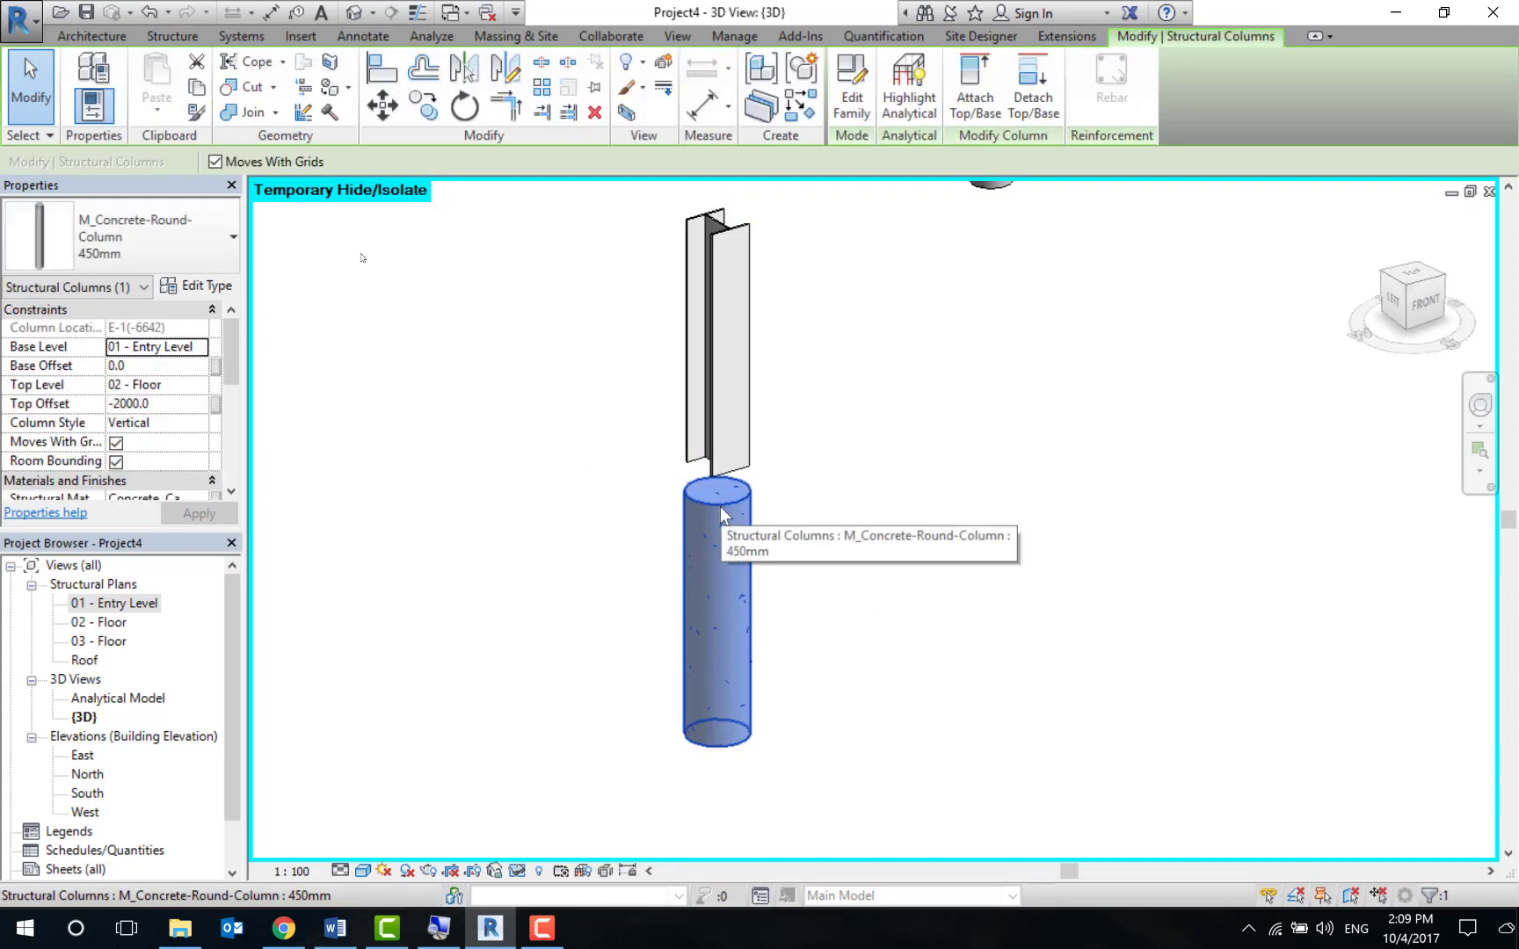
key(Escape)
click(710, 453)
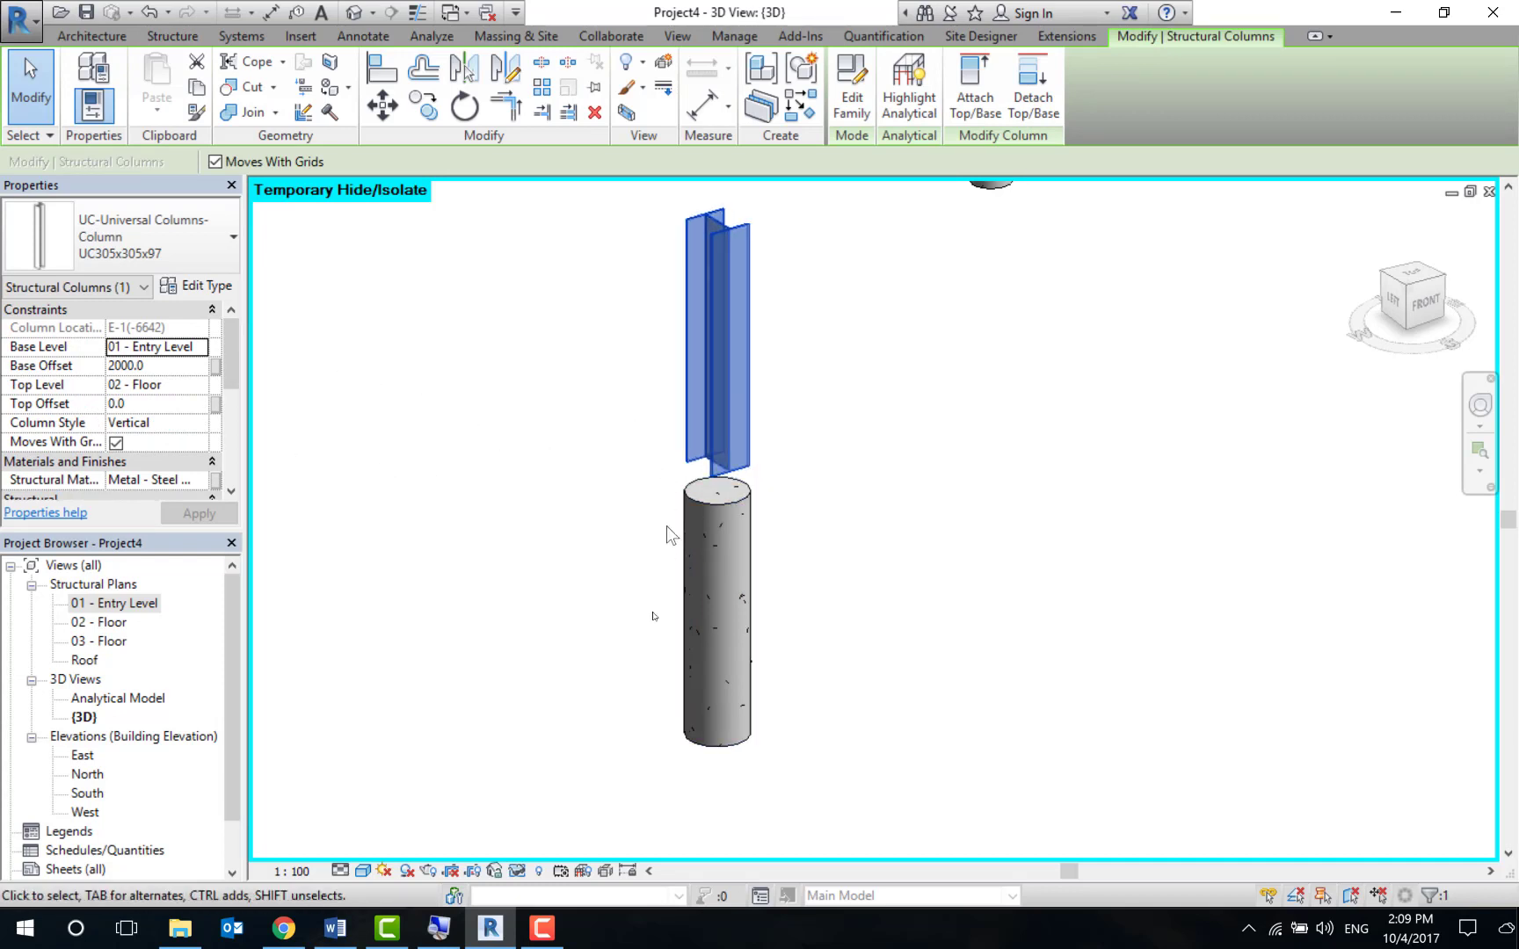
key(Escape)
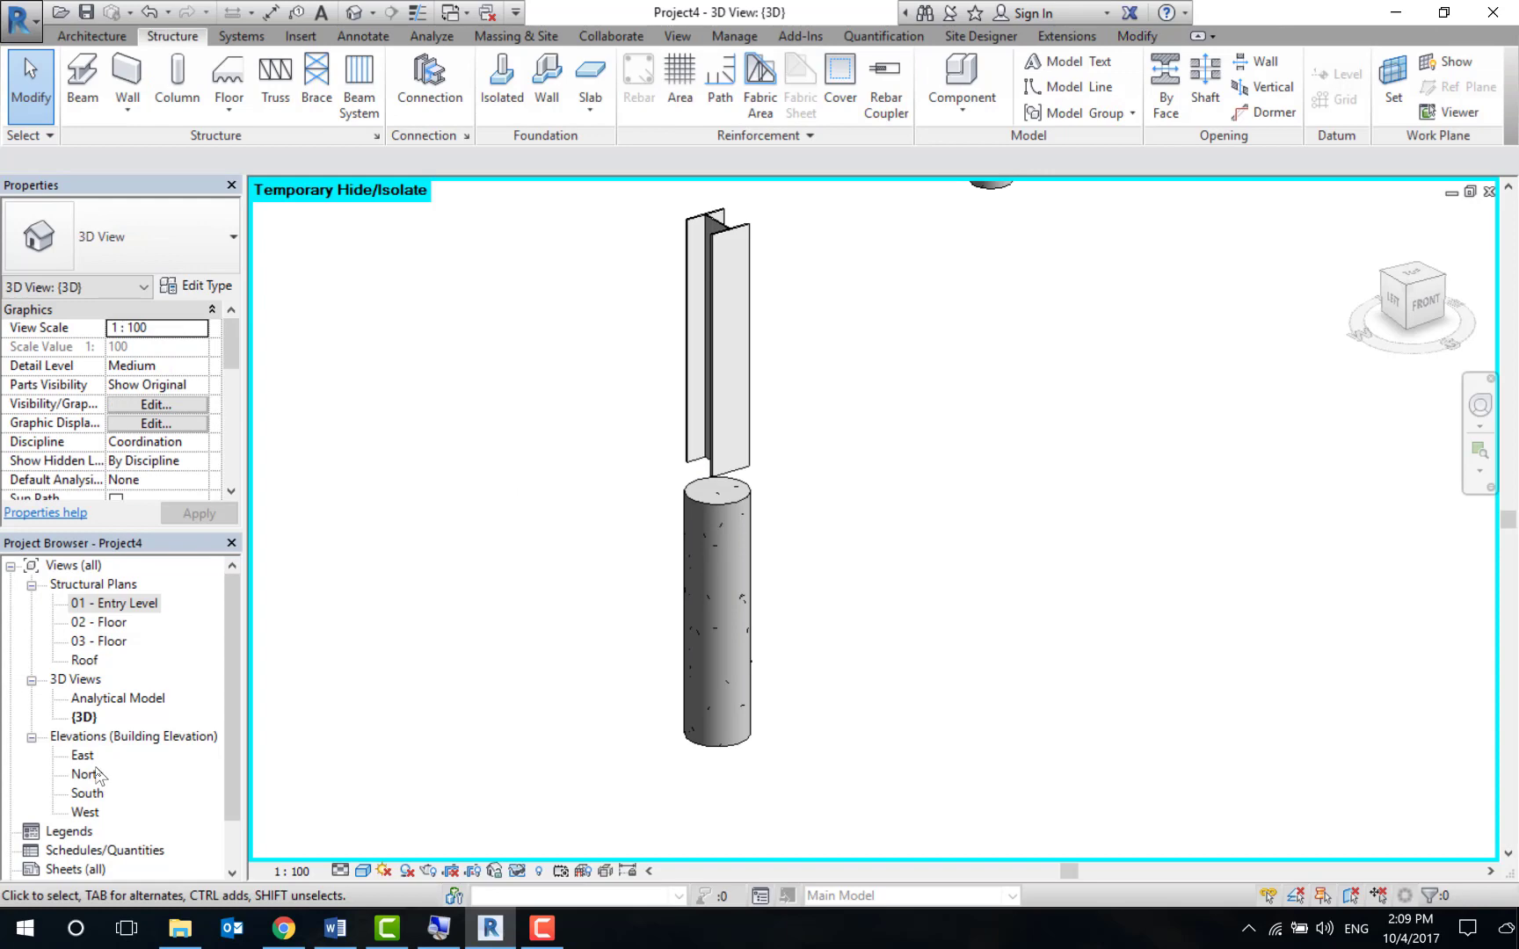
double_click(88, 774)
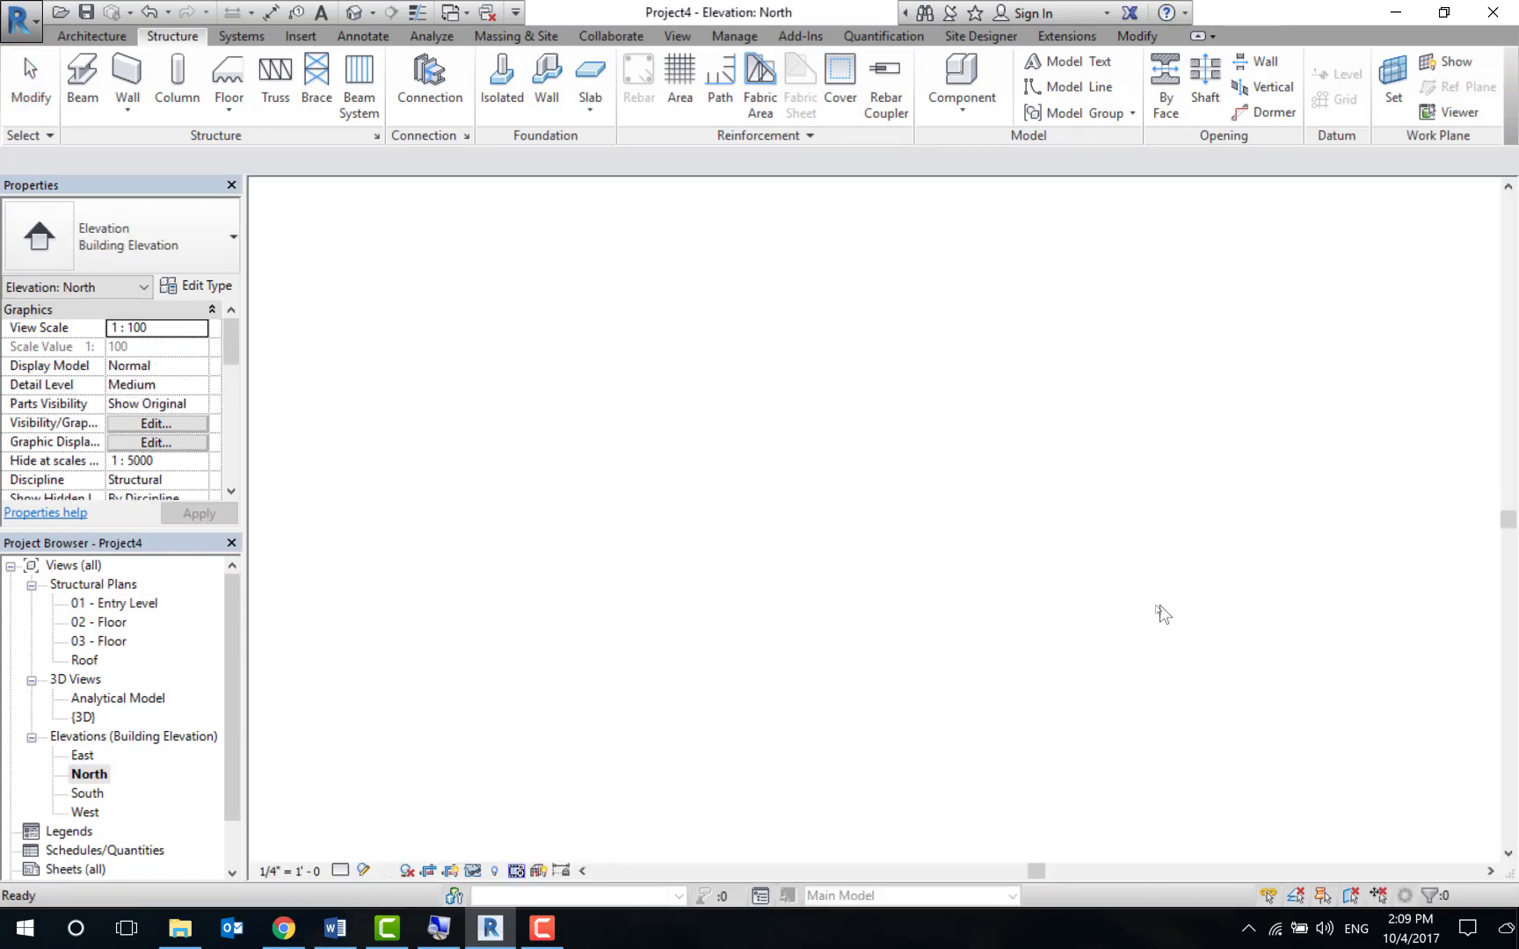
scroll(1155, 614, up, 3)
scroll(1074, 552, up, 3)
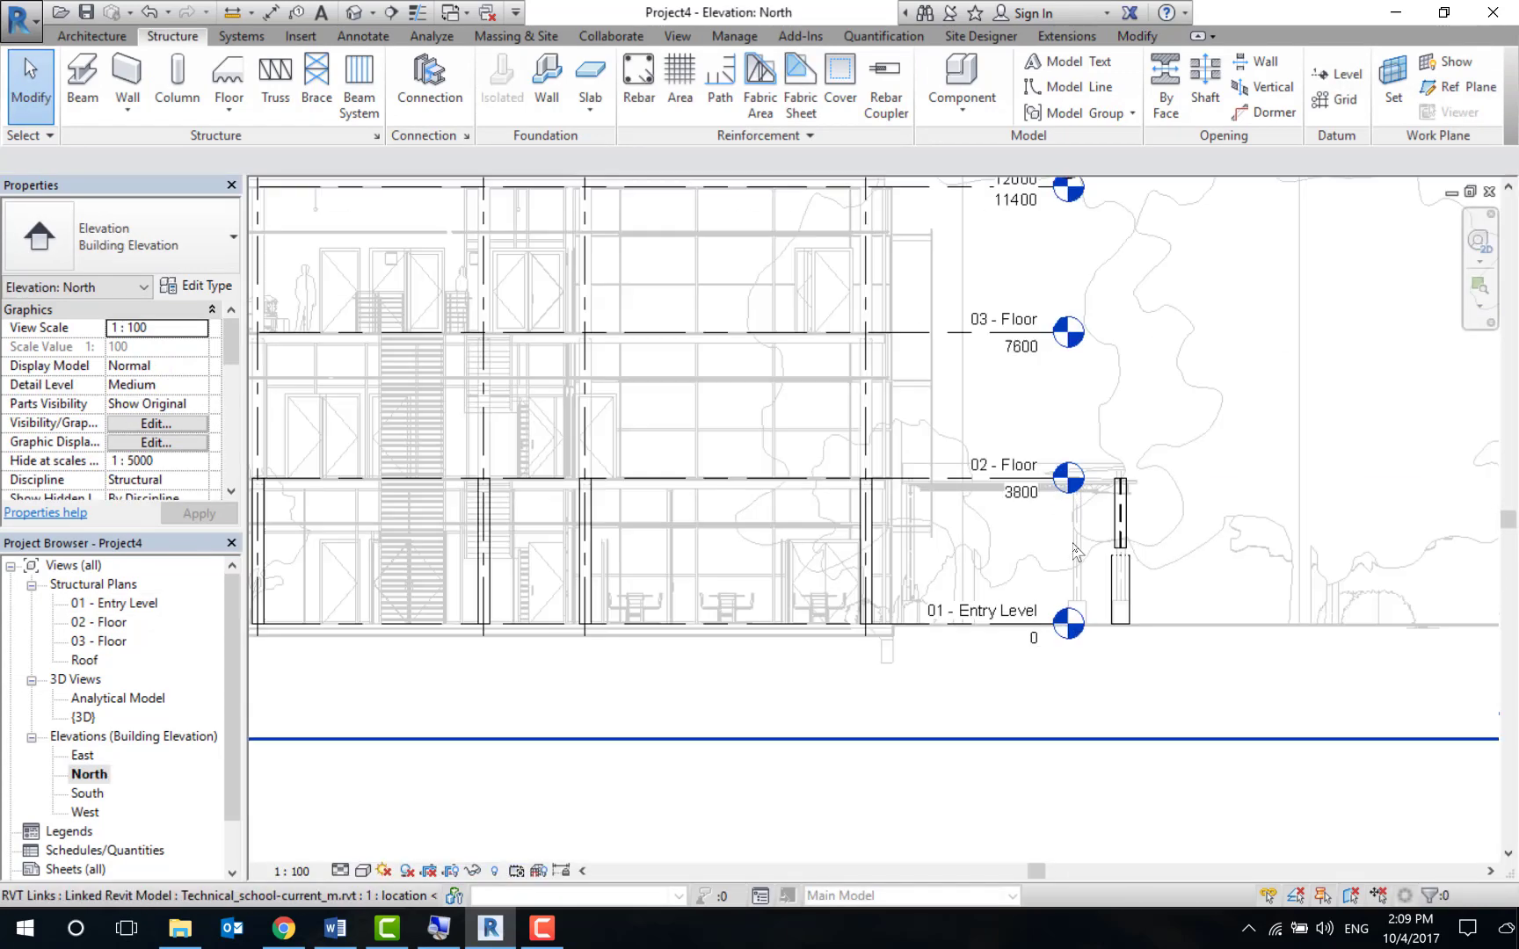
scroll(1074, 552, up, 1)
scroll(1063, 549, up, 3)
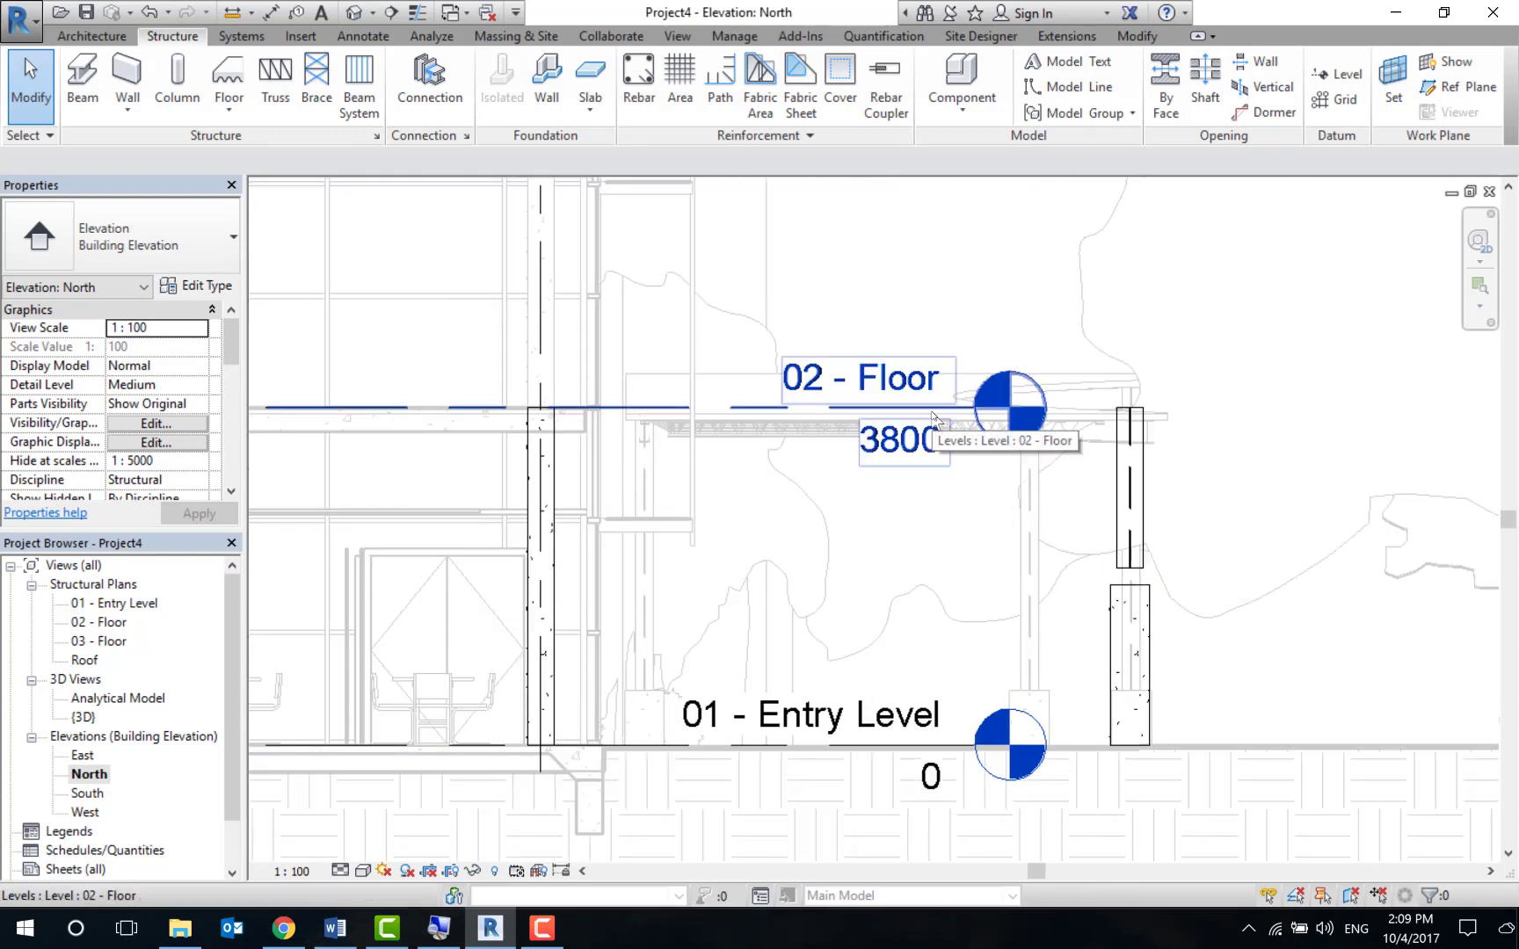
click(1154, 518)
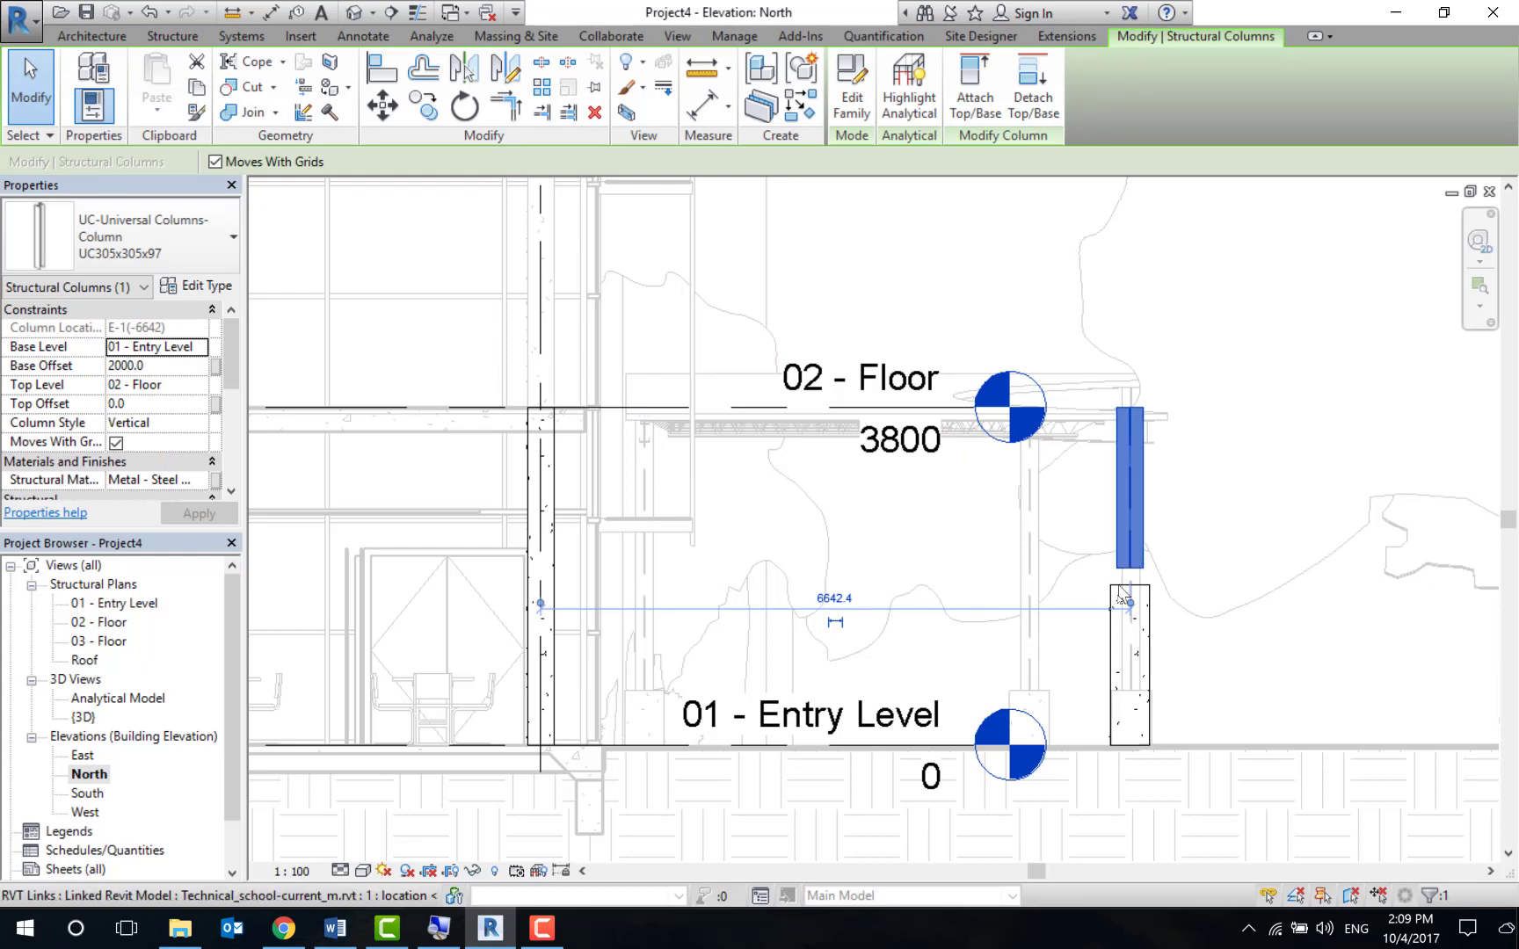
click(1229, 560)
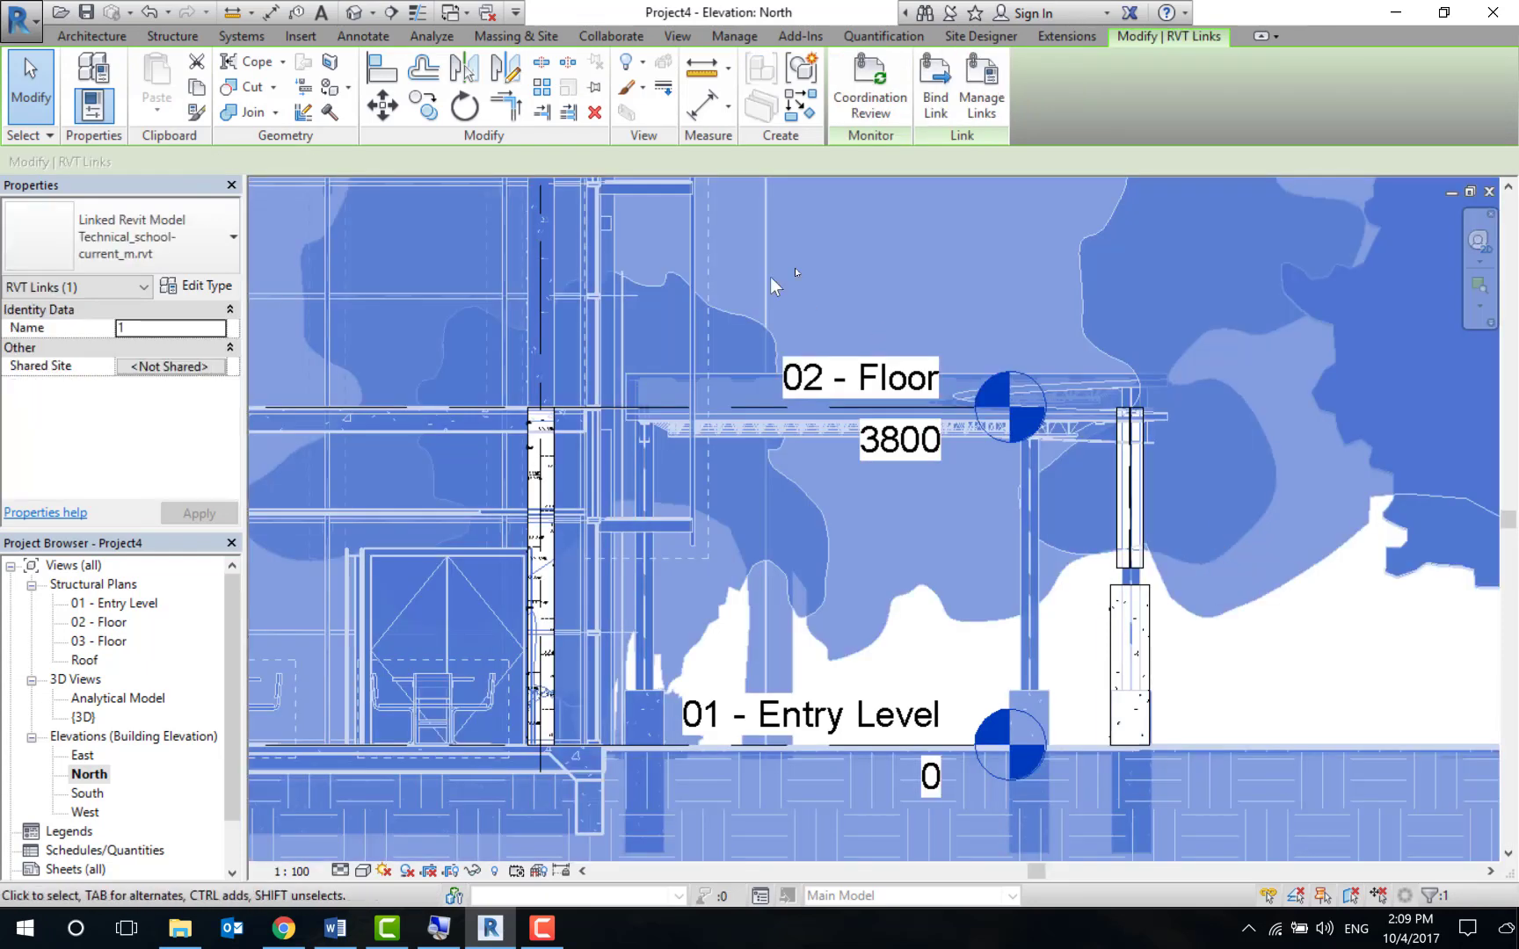
key(Escape)
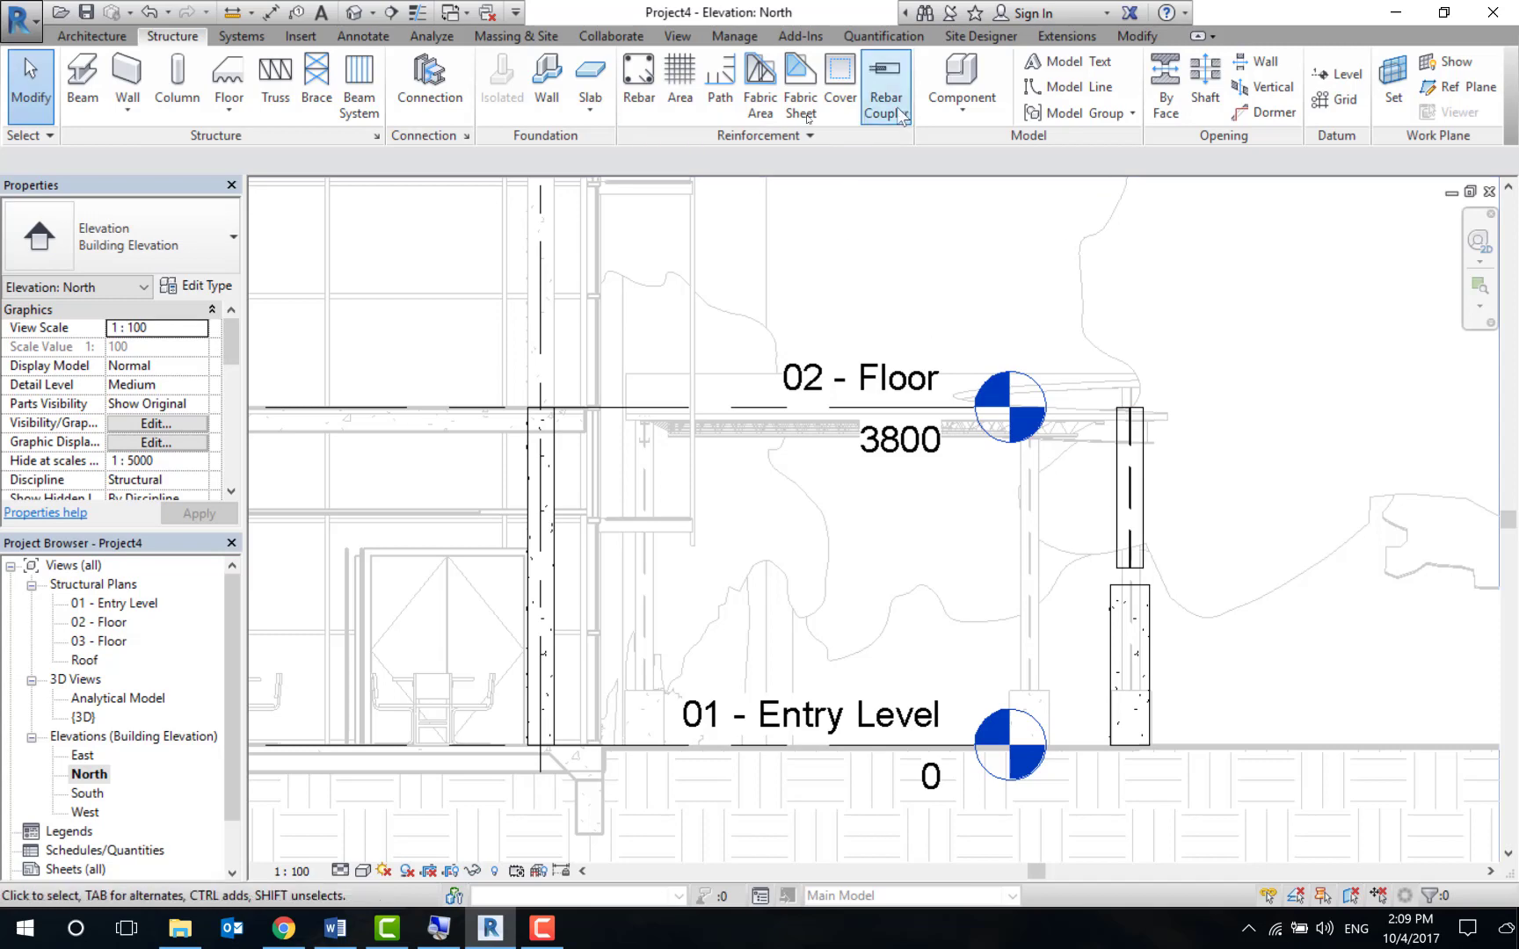
click(1122, 500)
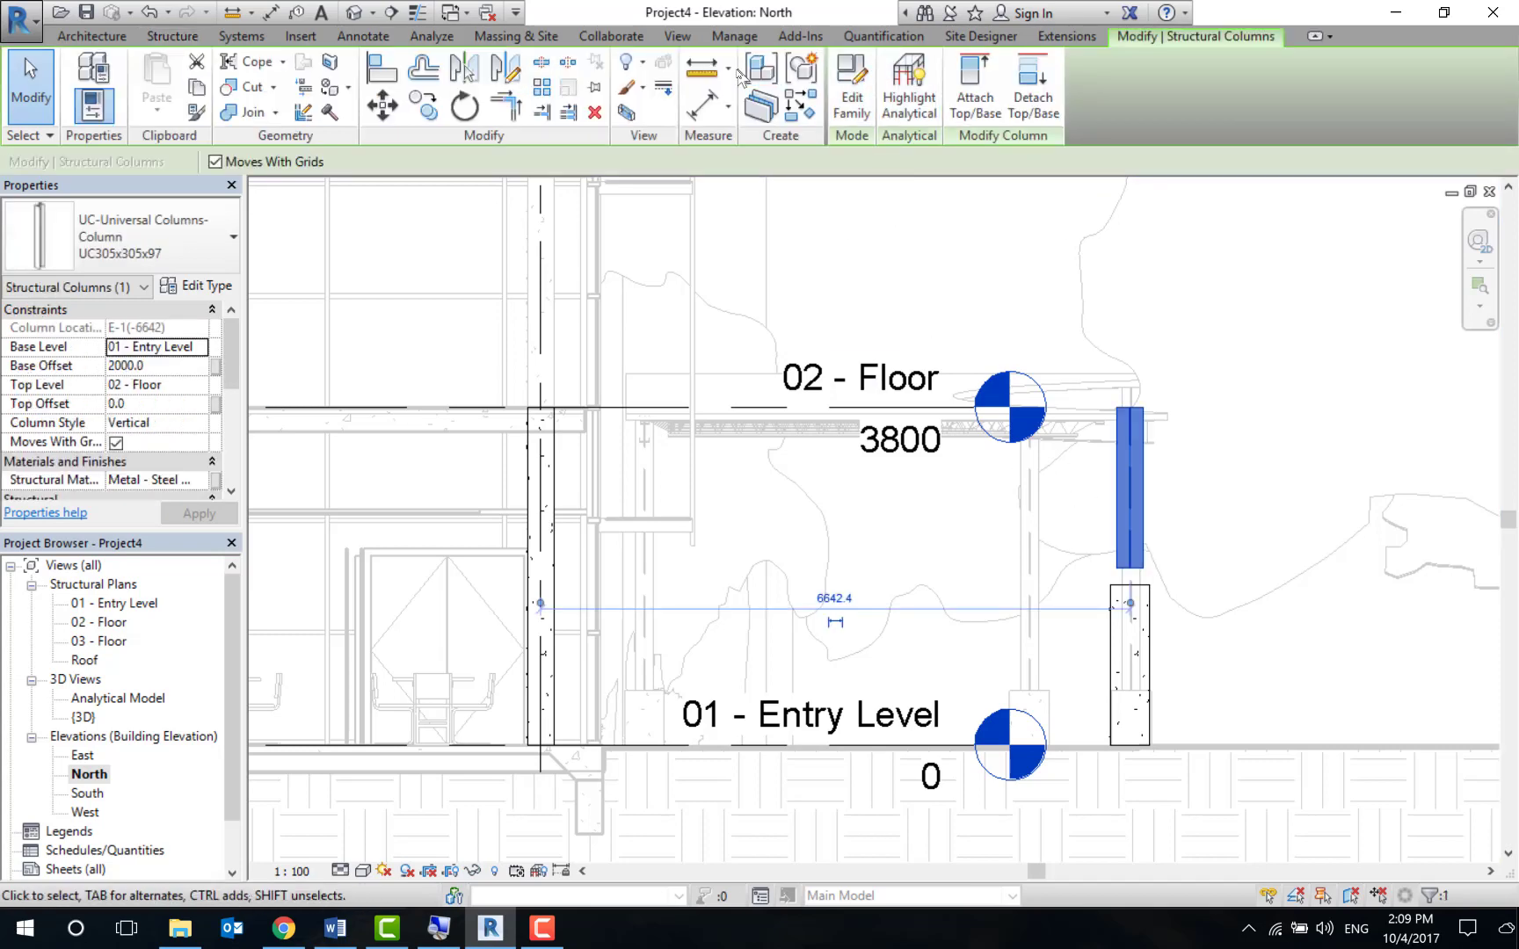
click(703, 72)
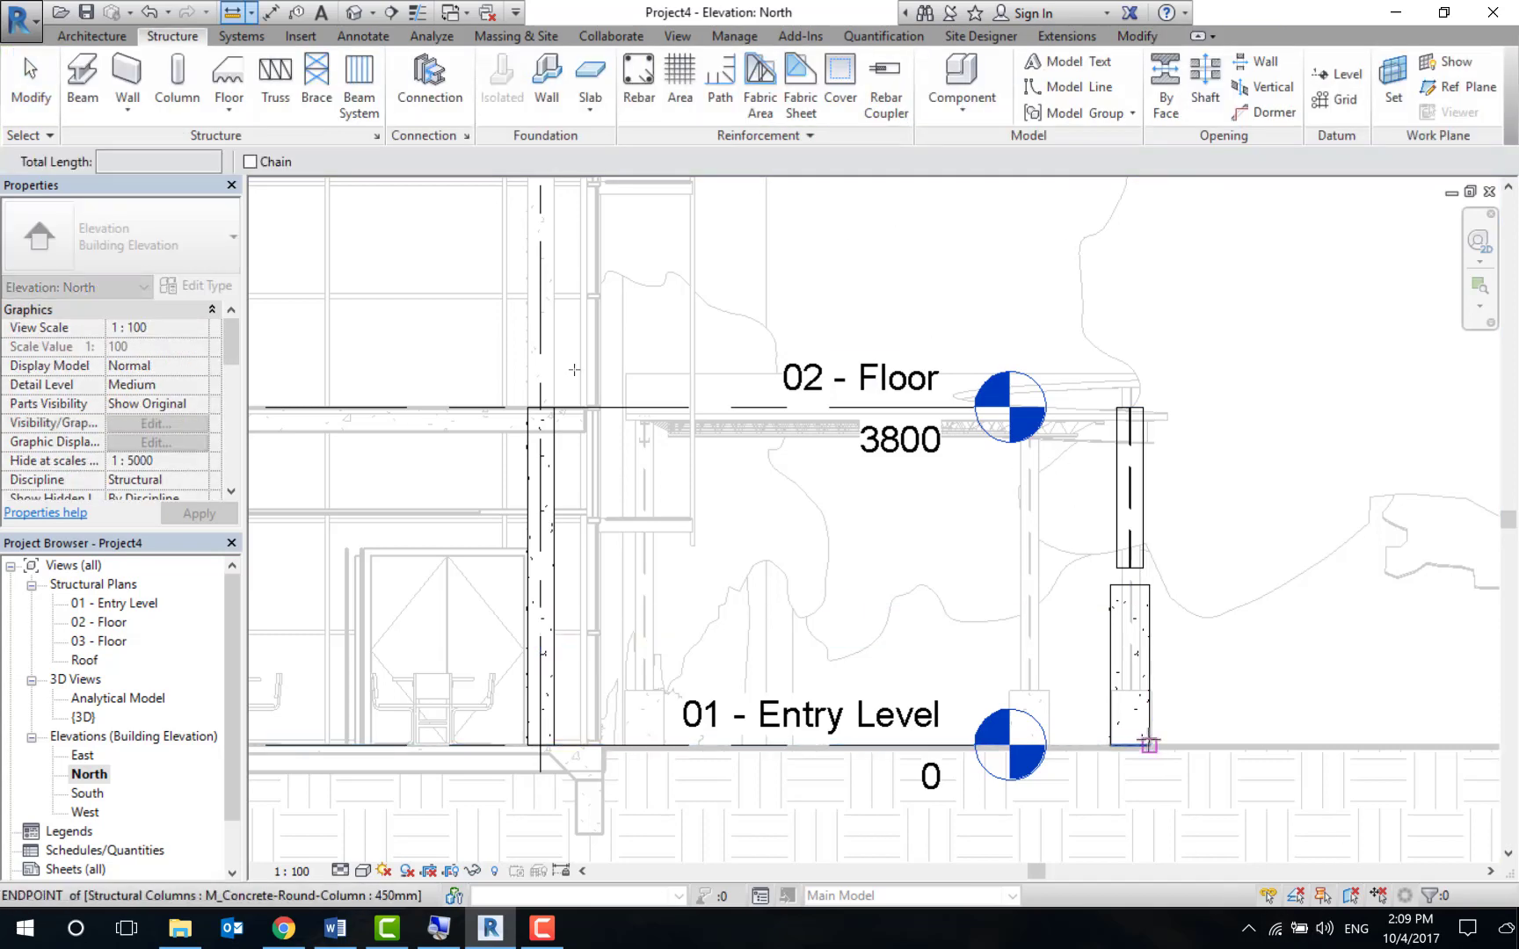
click(1148, 745)
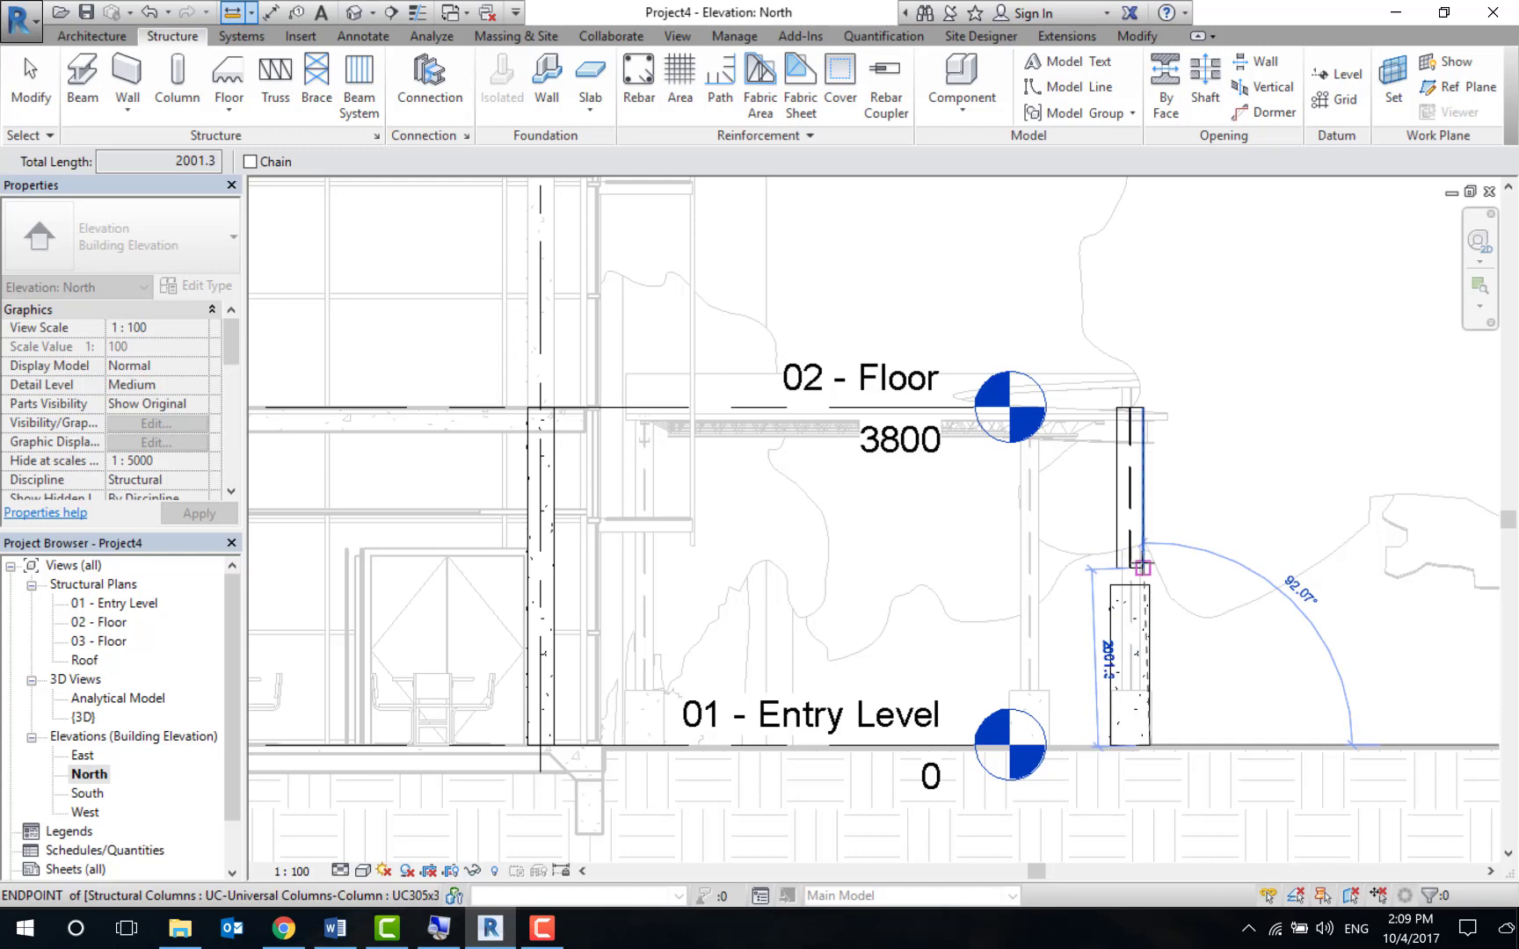
scroll(1142, 567, up, 3)
key(Escape)
key(Escape)
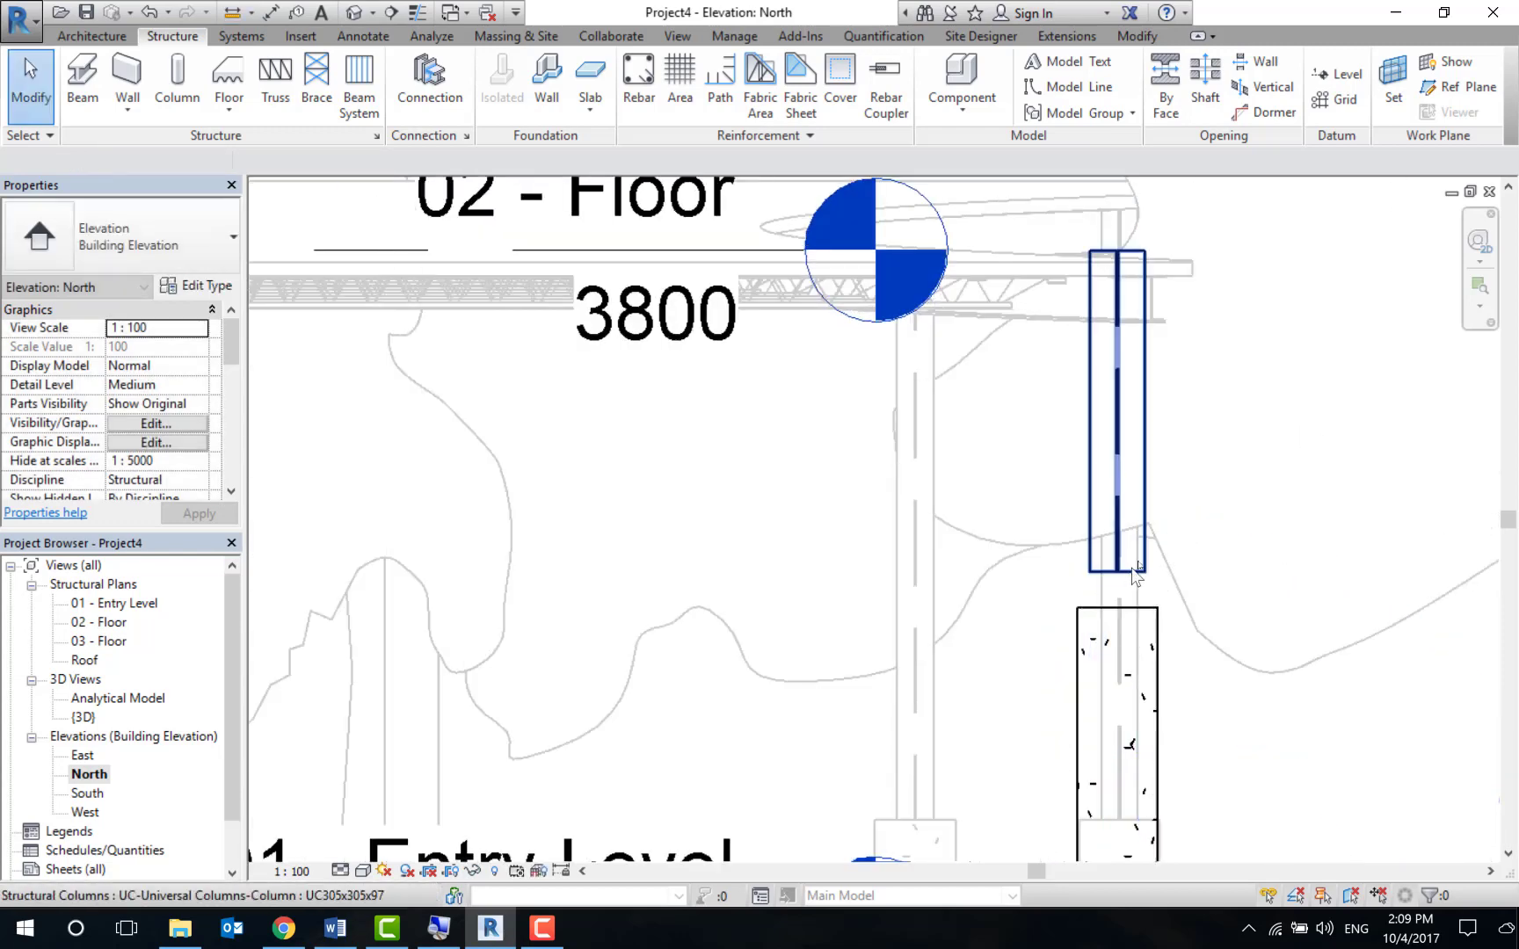
click(1125, 374)
click(703, 70)
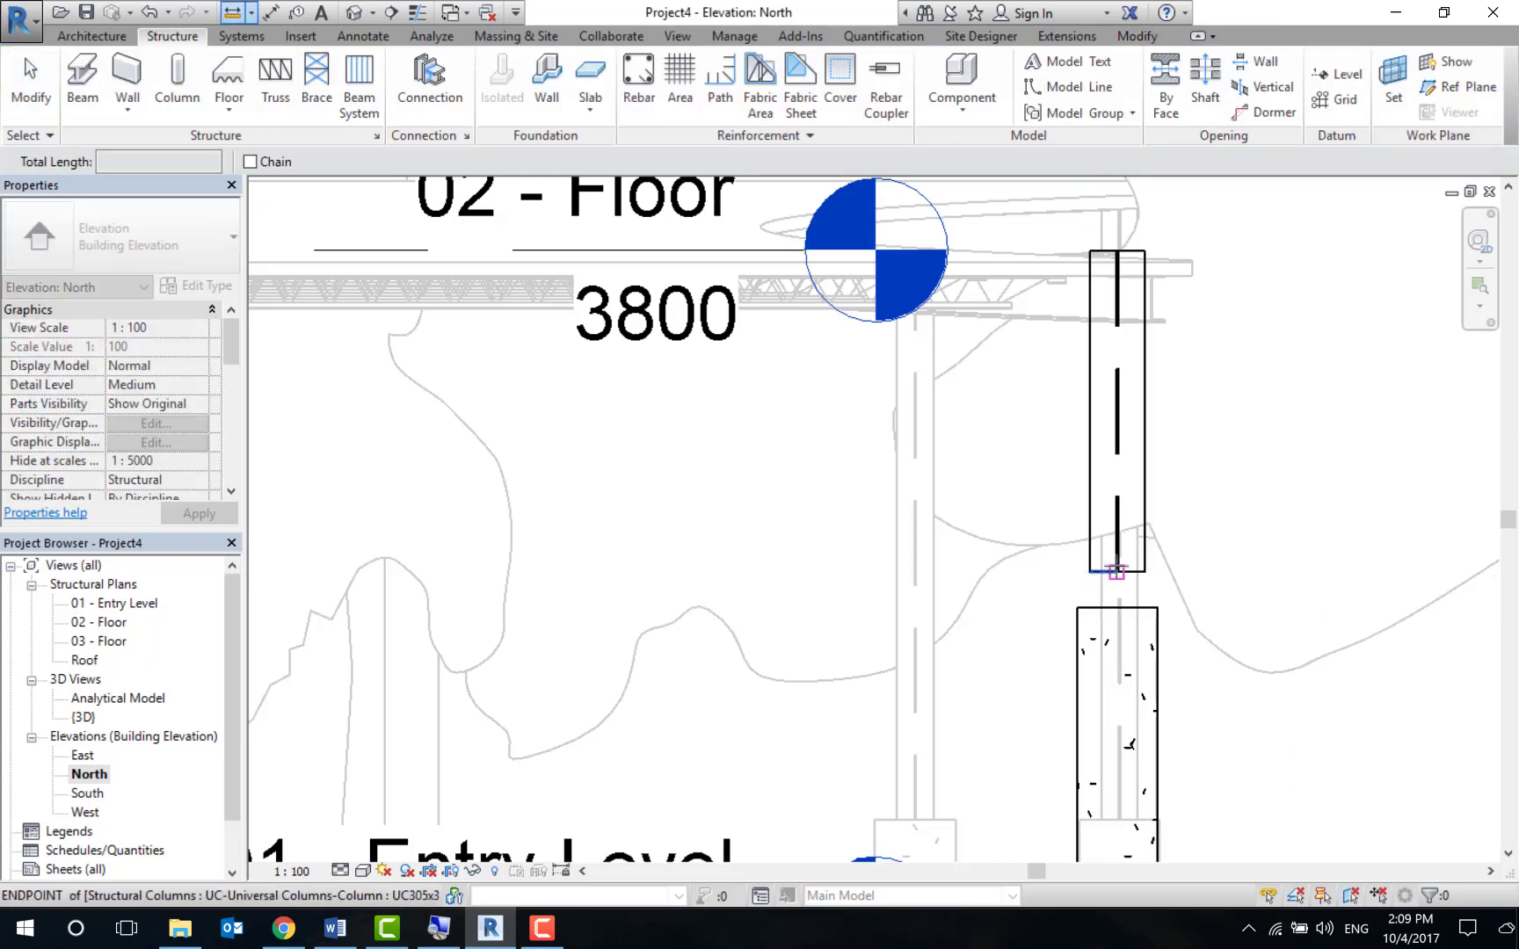
click(1115, 569)
middle_drag(1140, 844, 1114, 576)
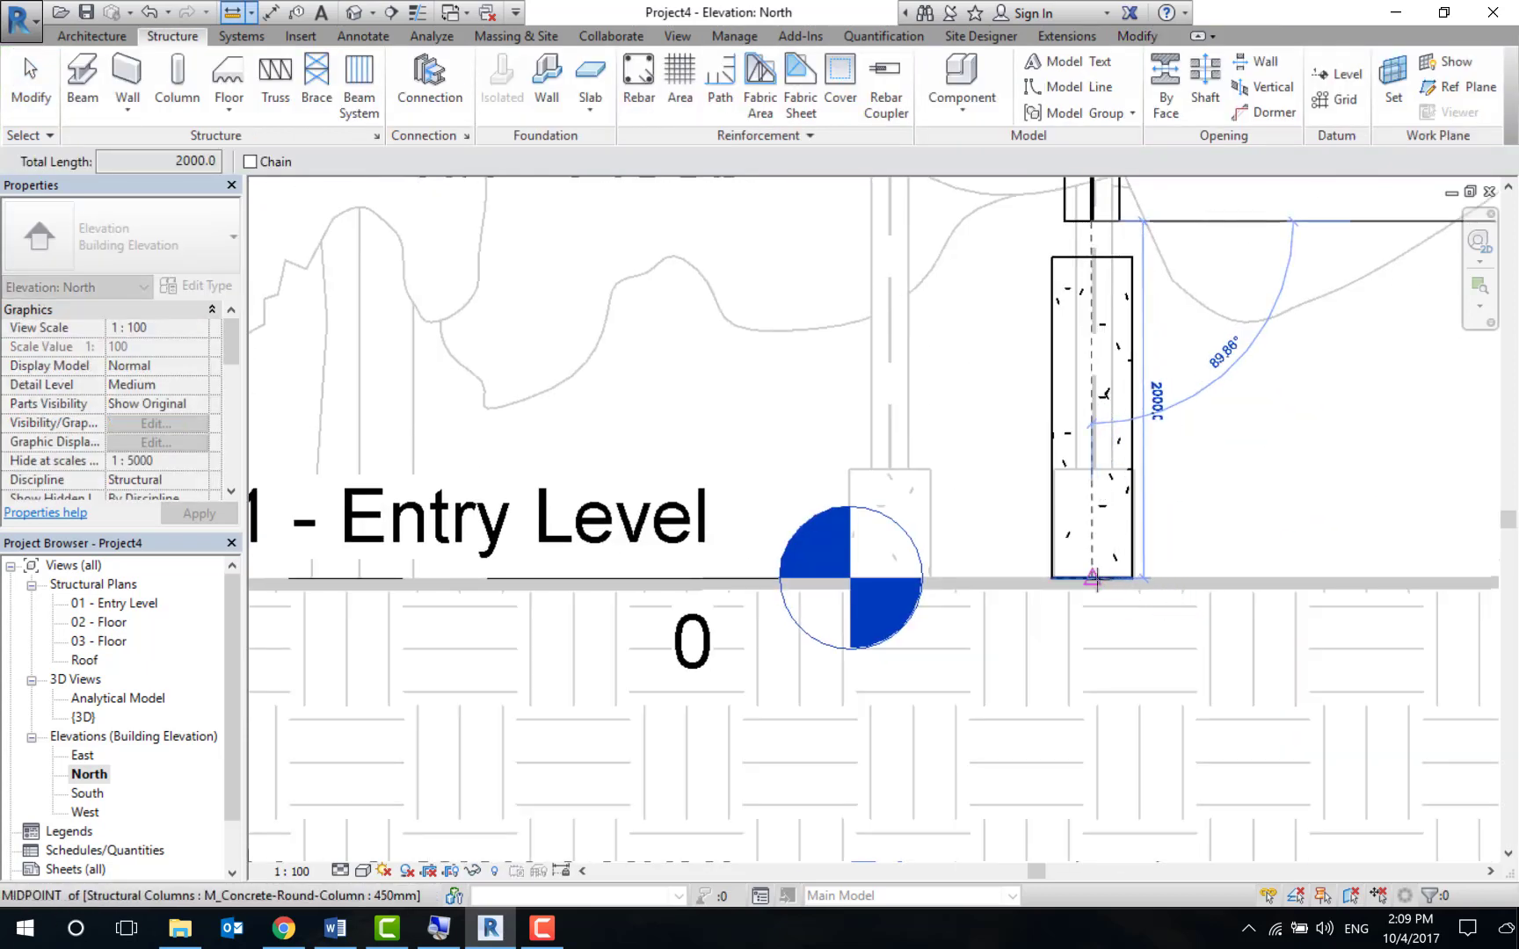
middle_drag(1111, 404, 1100, 857)
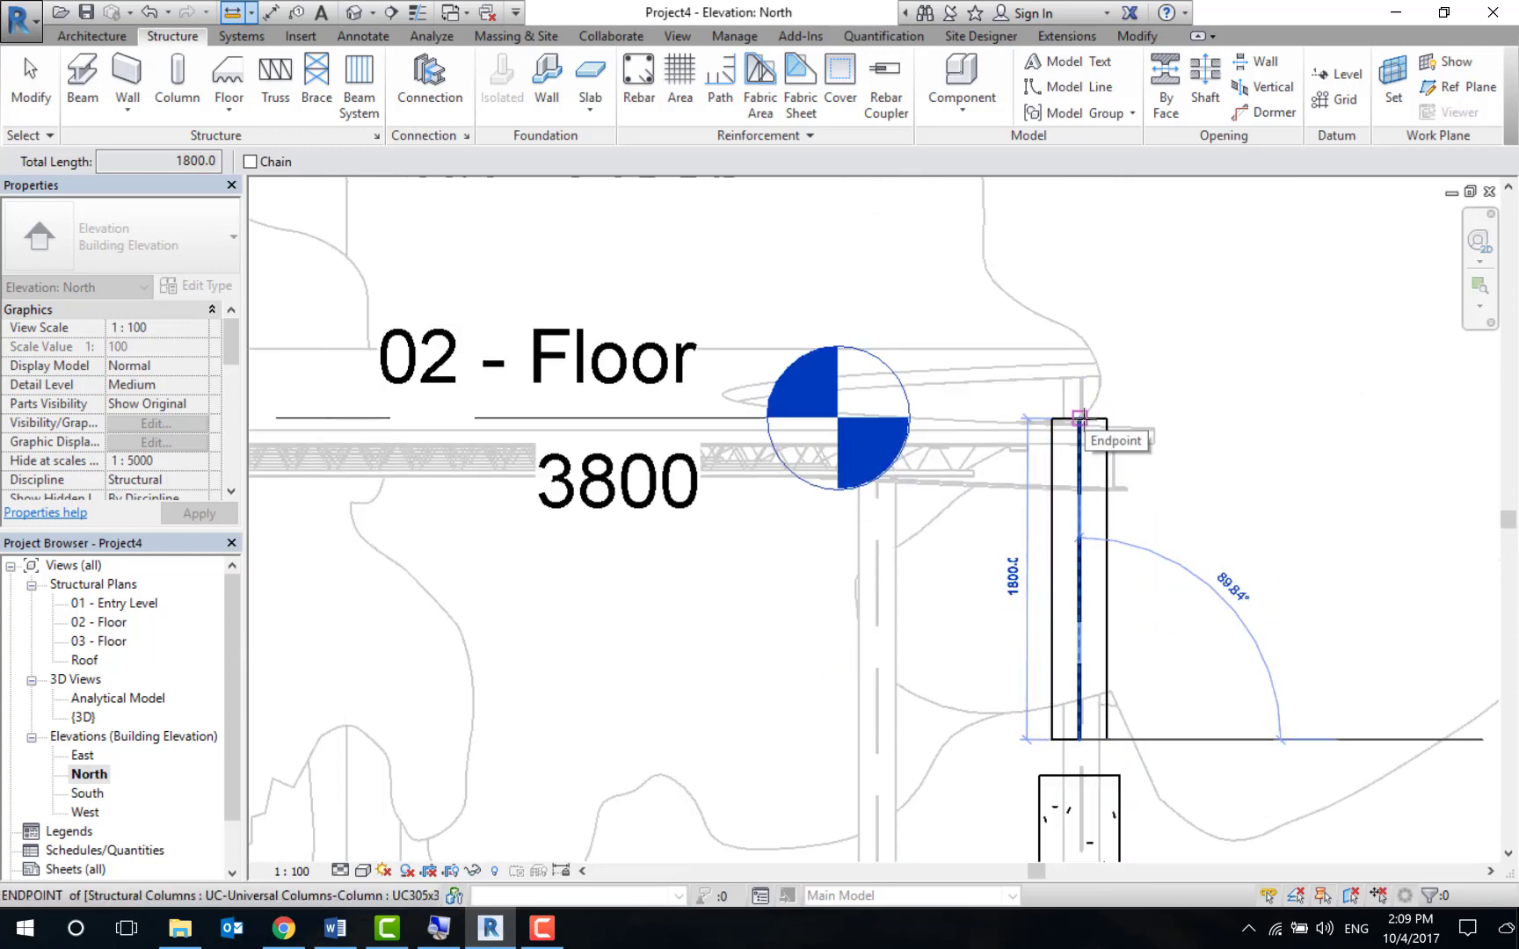
key(Escape)
key(Escape)
click(1068, 510)
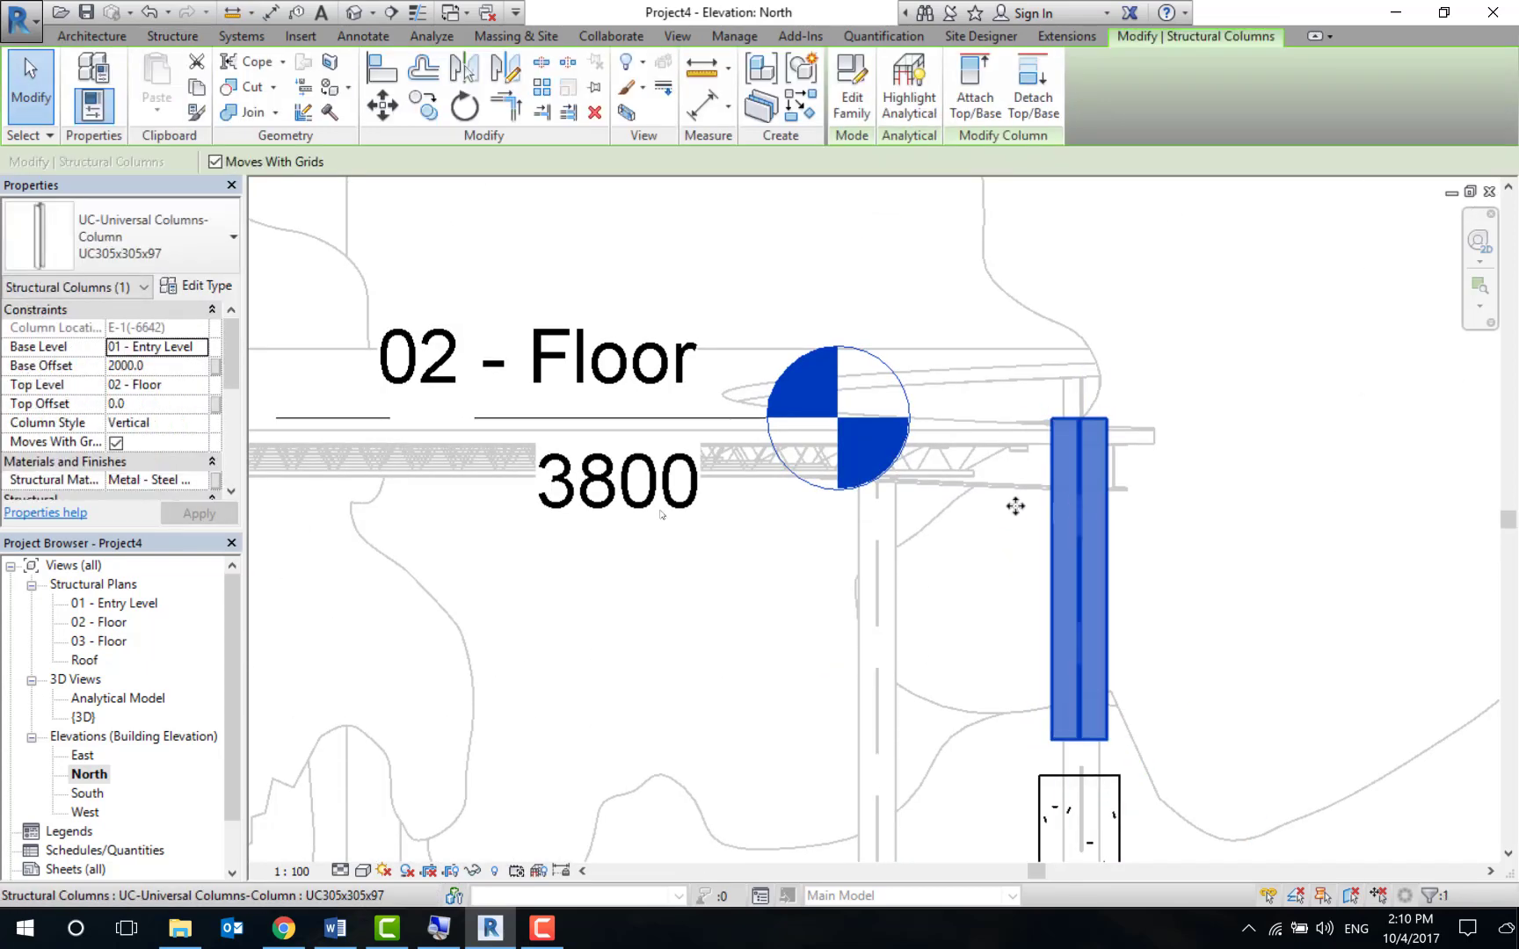
Change the UC column's Base Offset to 1800 so it sits on the pedestal top.
click(175, 365)
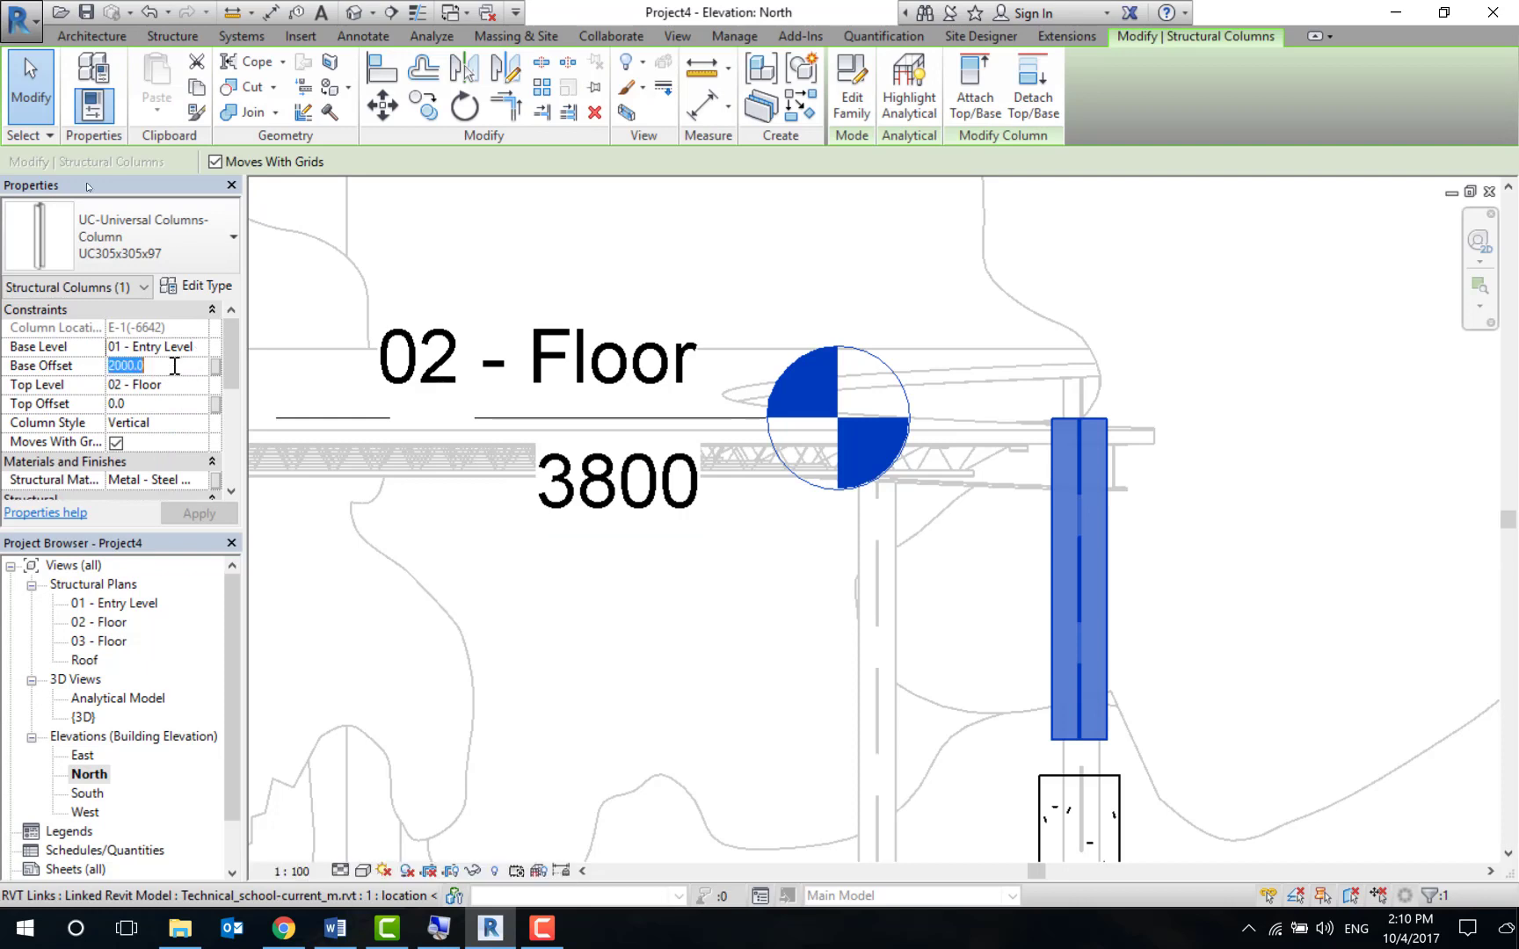
text(1800)
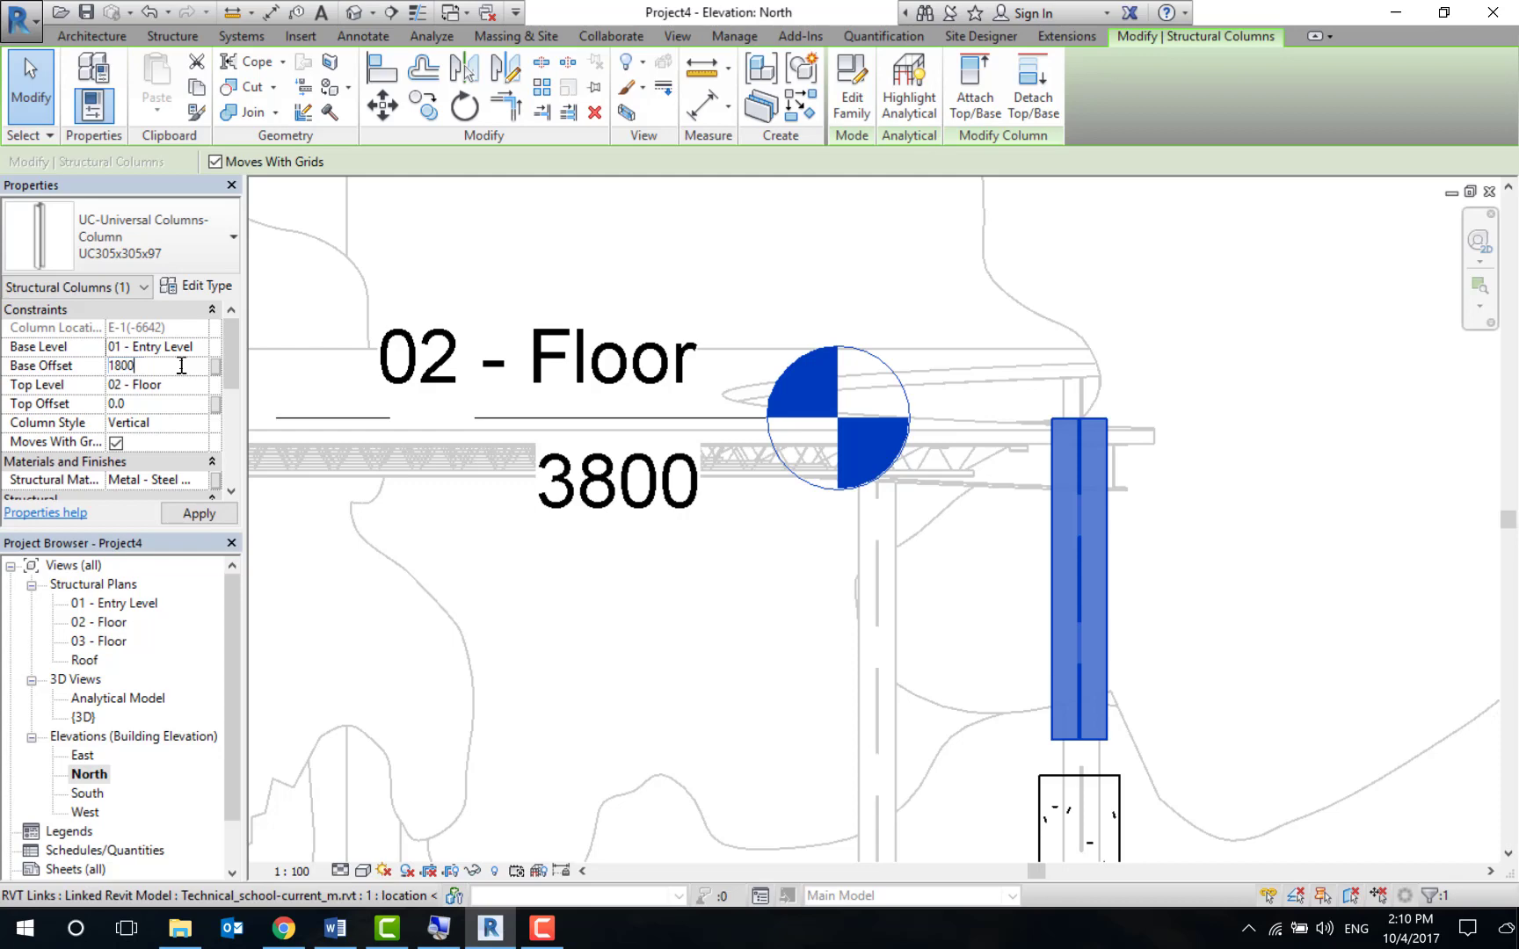
key(Return)
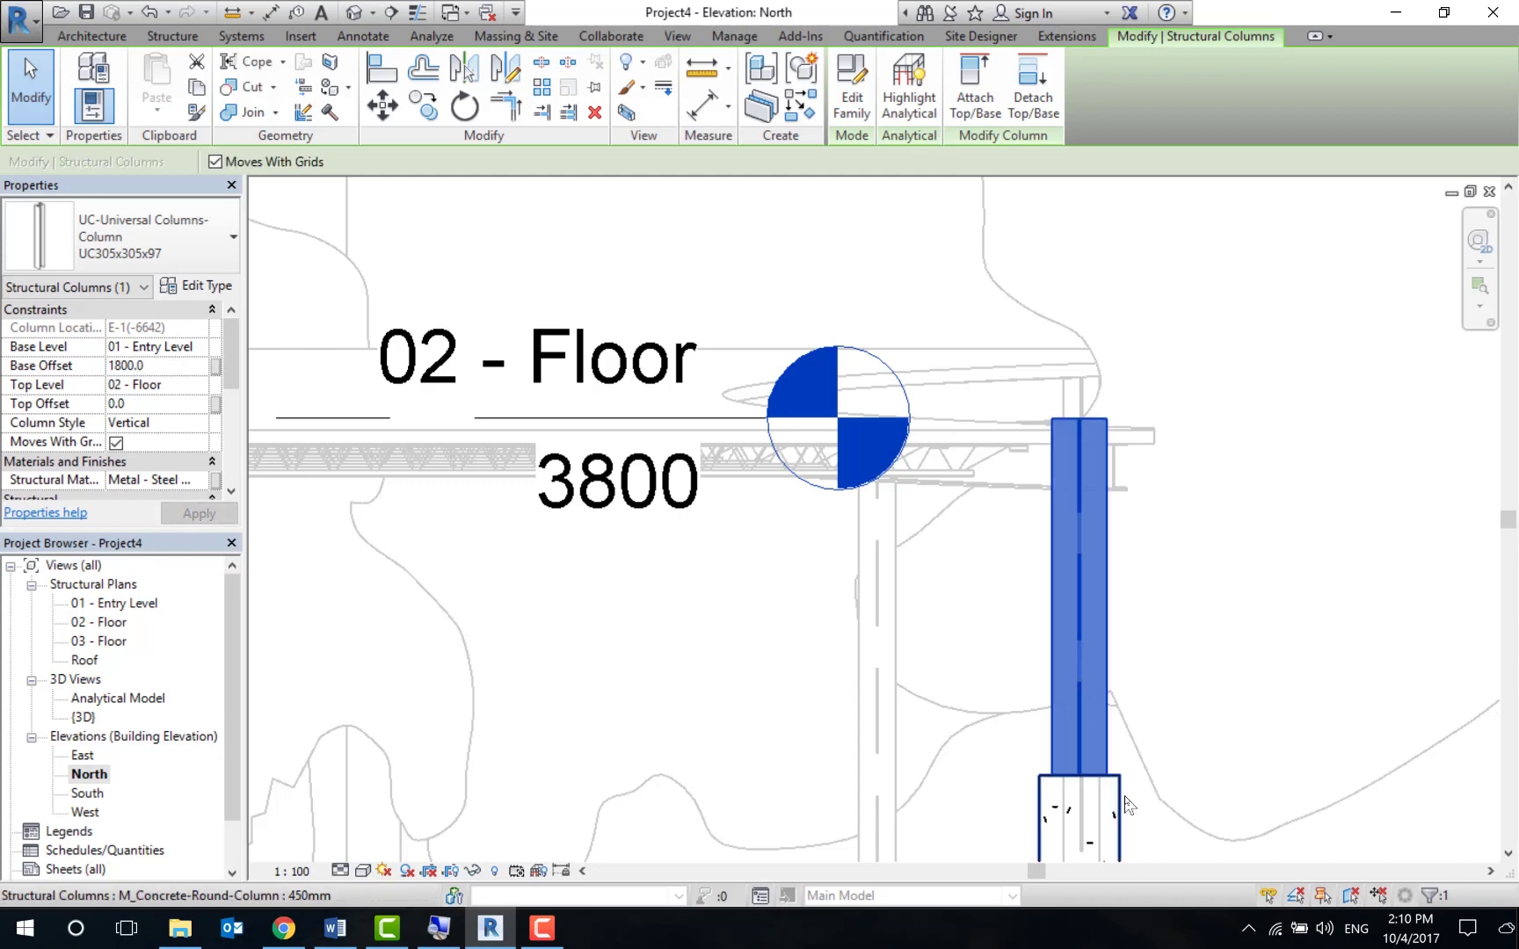
scroll(1326, 545, down, 3)
middle_drag(1199, 630, 1008, 700)
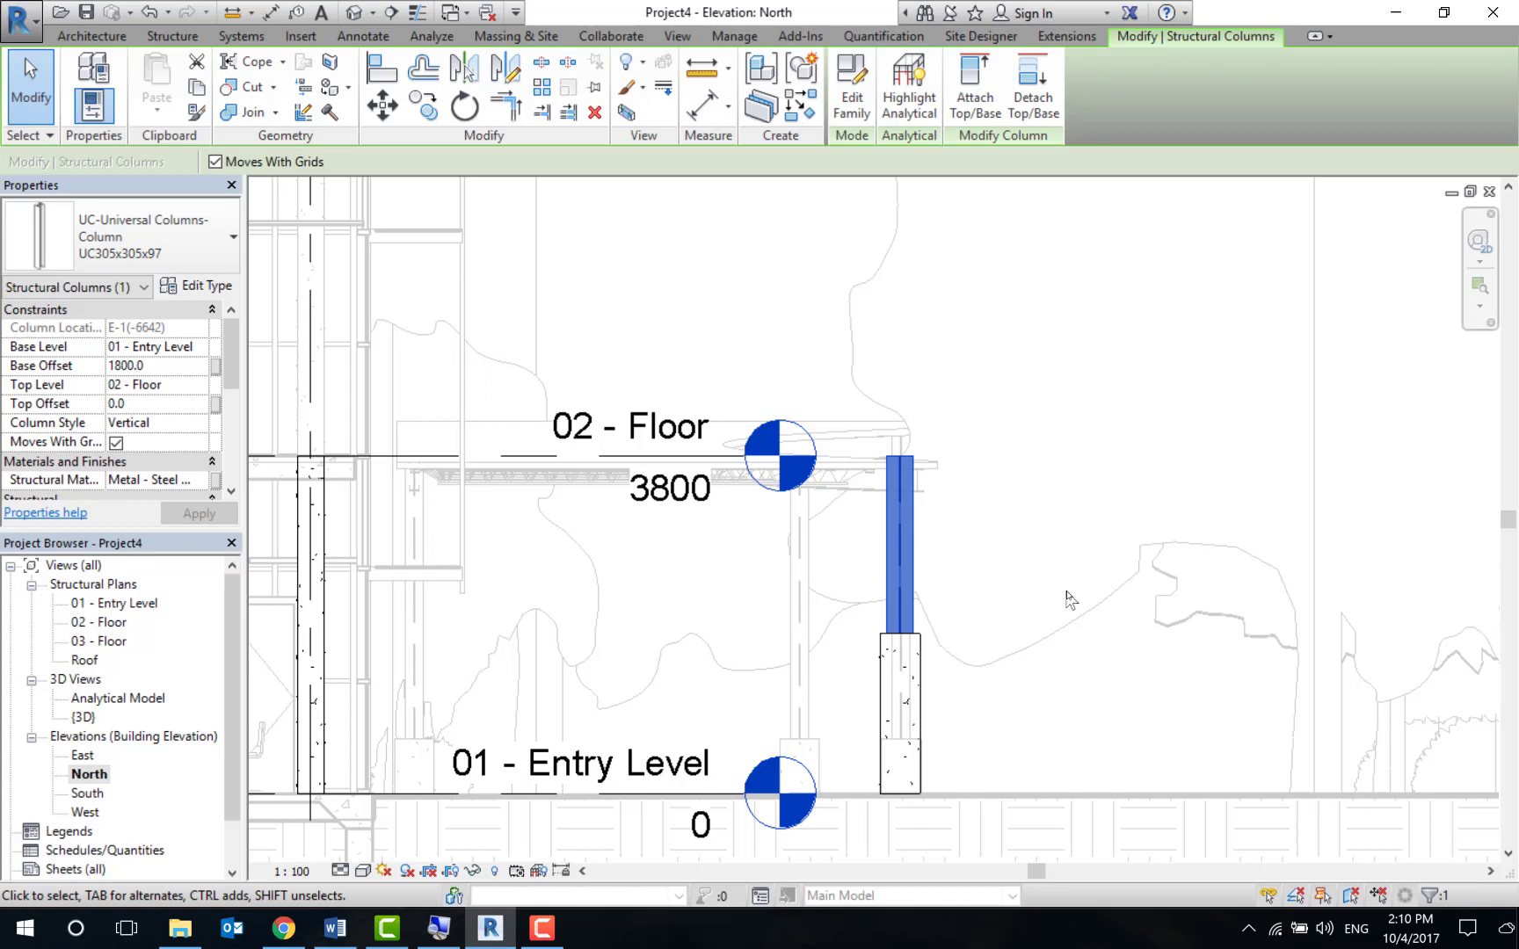
key(Escape)
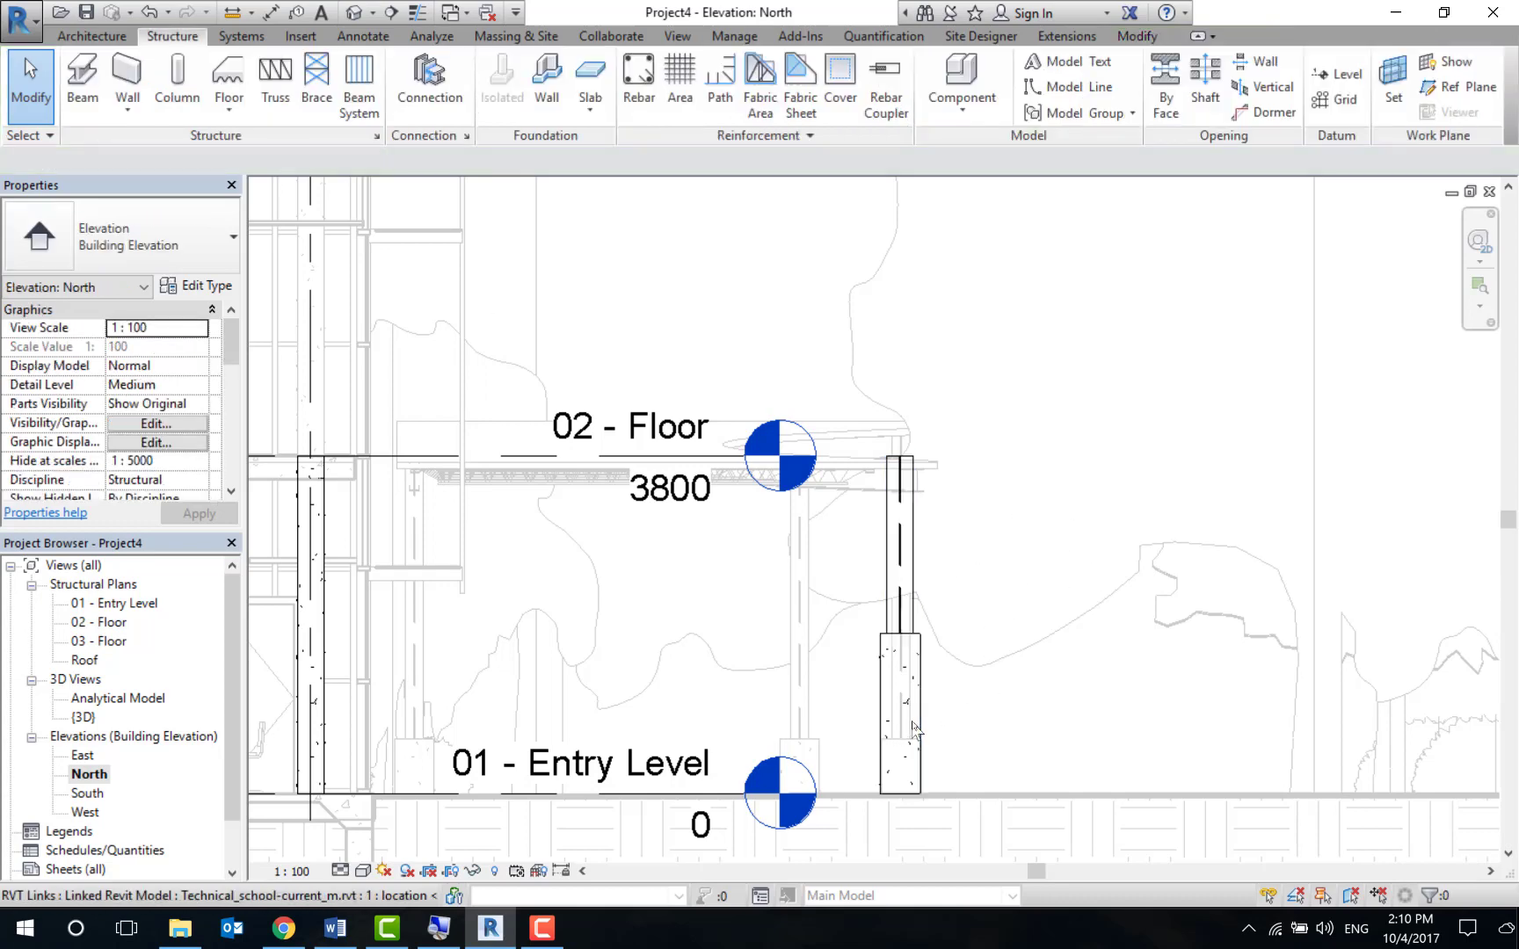
Copy the round concrete pedestal column to a new position further left.
click(906, 788)
key(c)
key(o)
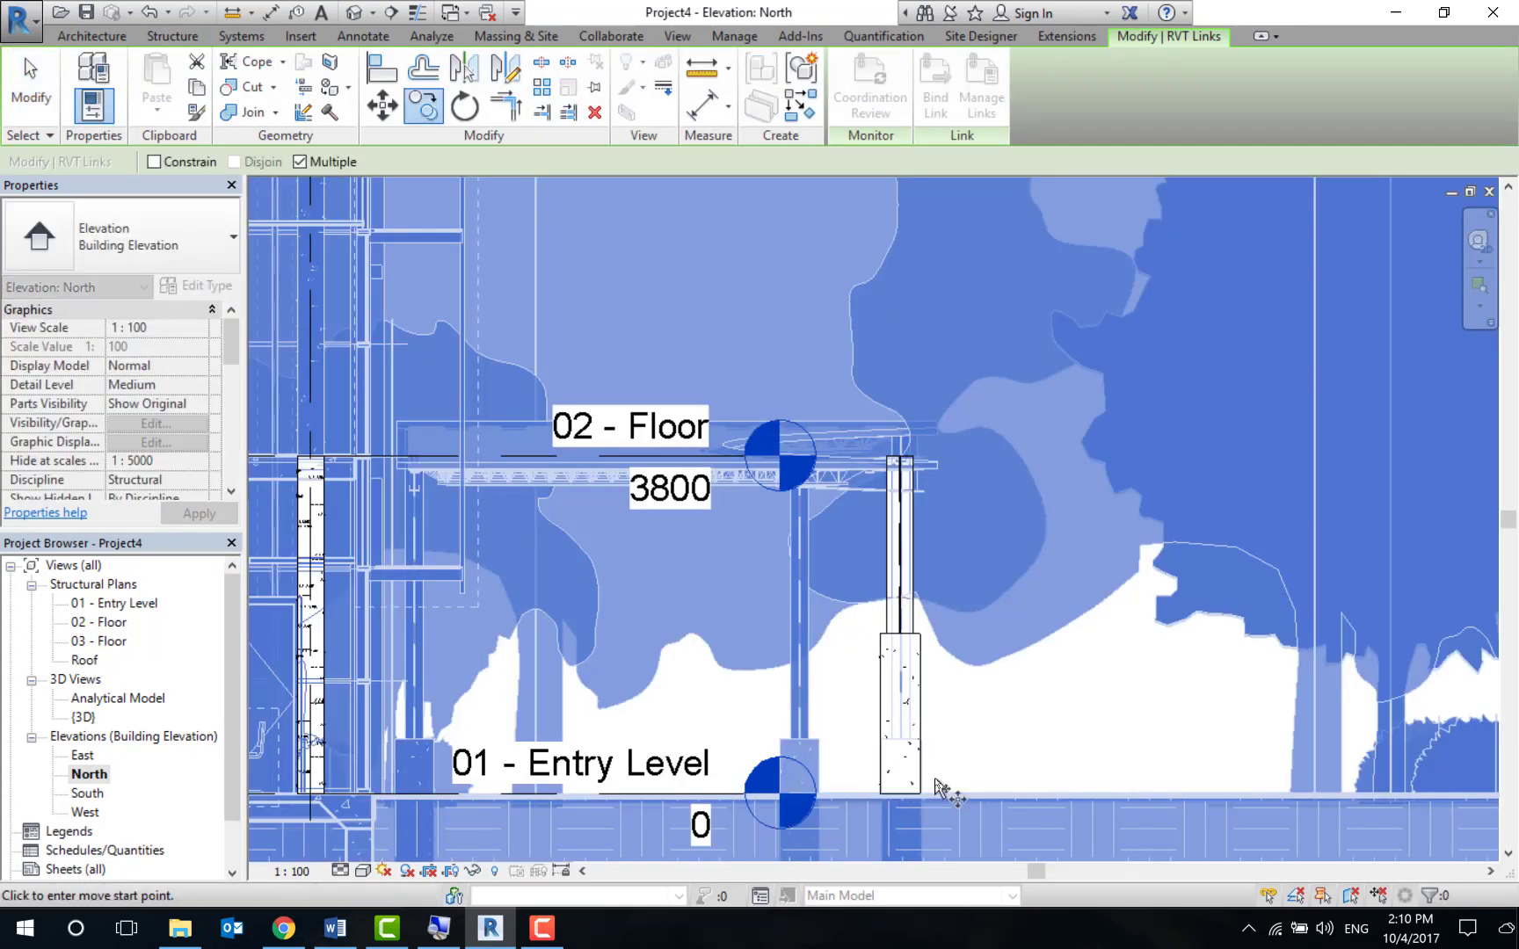
key(Escape)
click(912, 734)
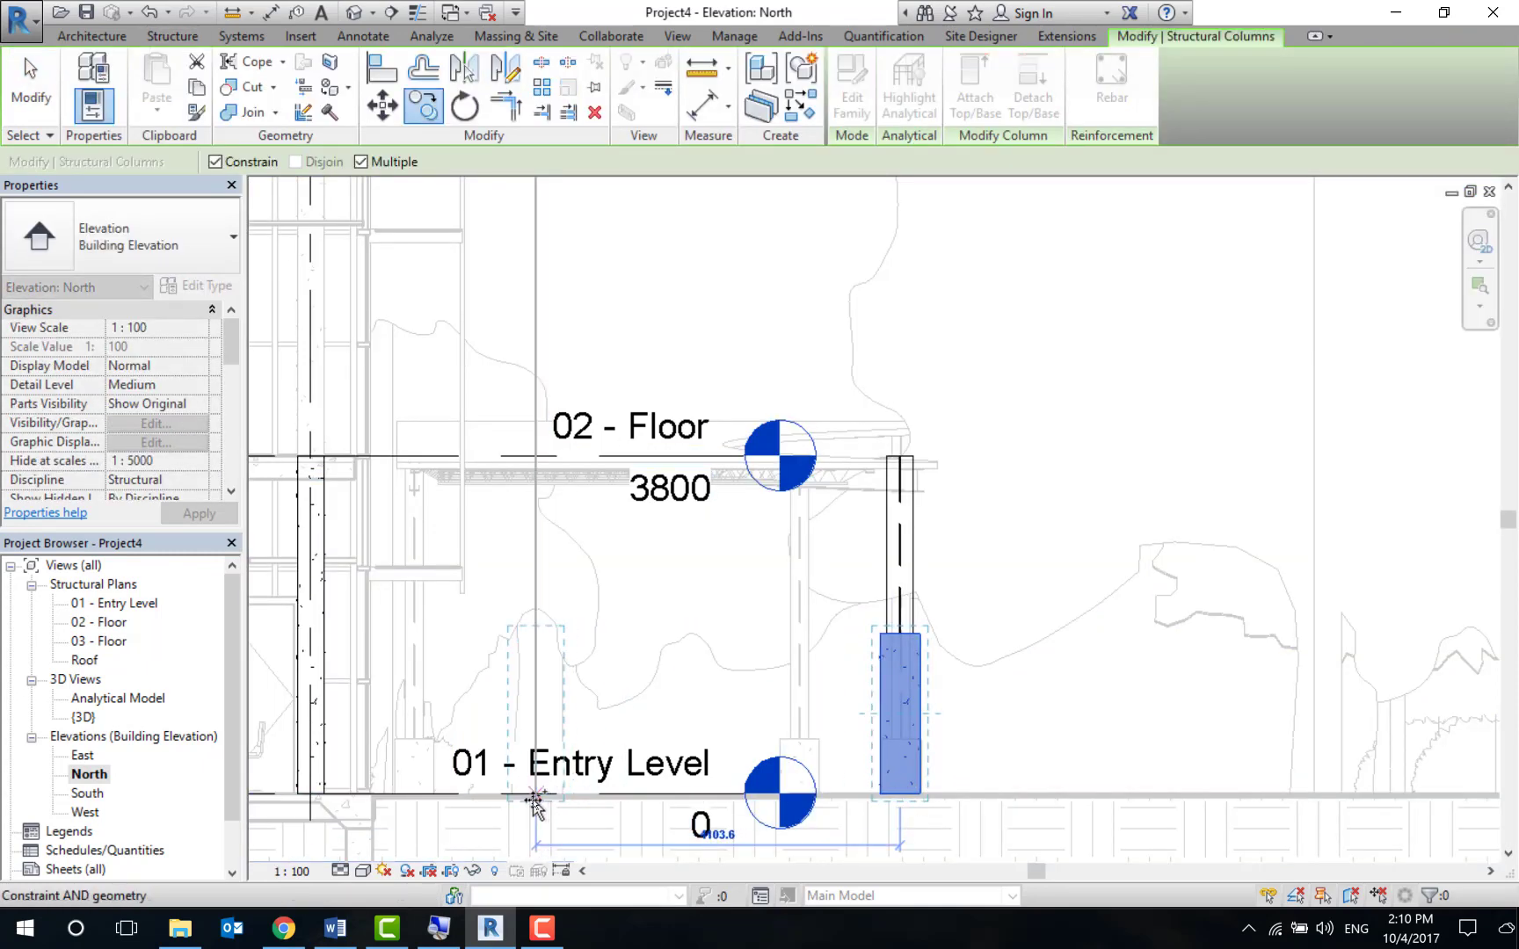
click(536, 797)
key(Escape)
key(Escape)
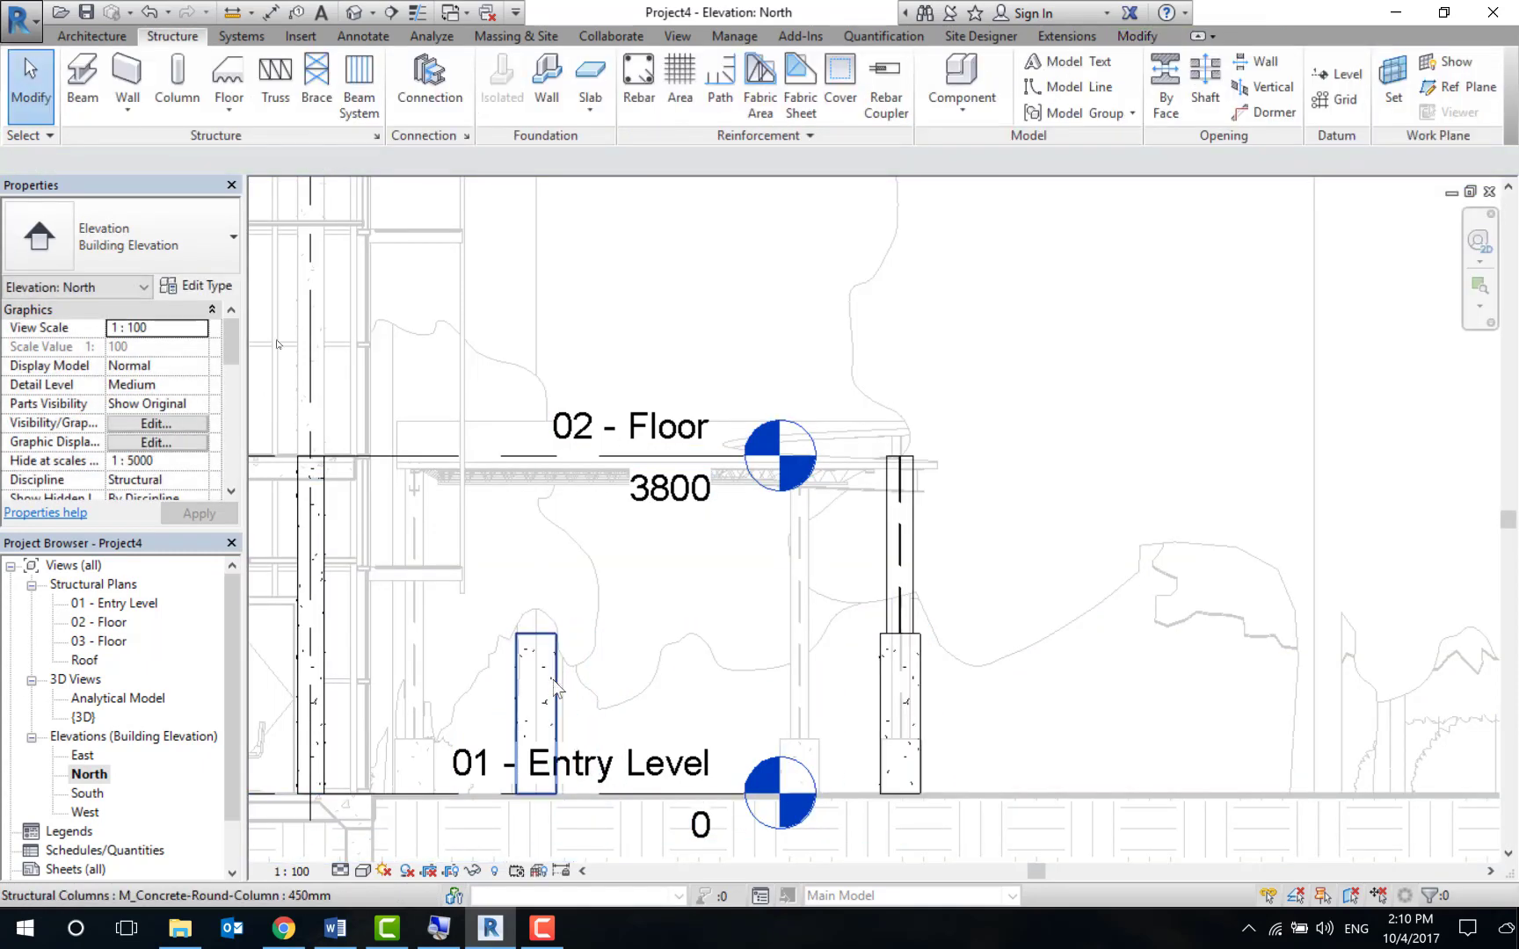
Set the copied column's Top Offset to 0 so it reaches 02 - Floor.
click(556, 688)
click(176, 404)
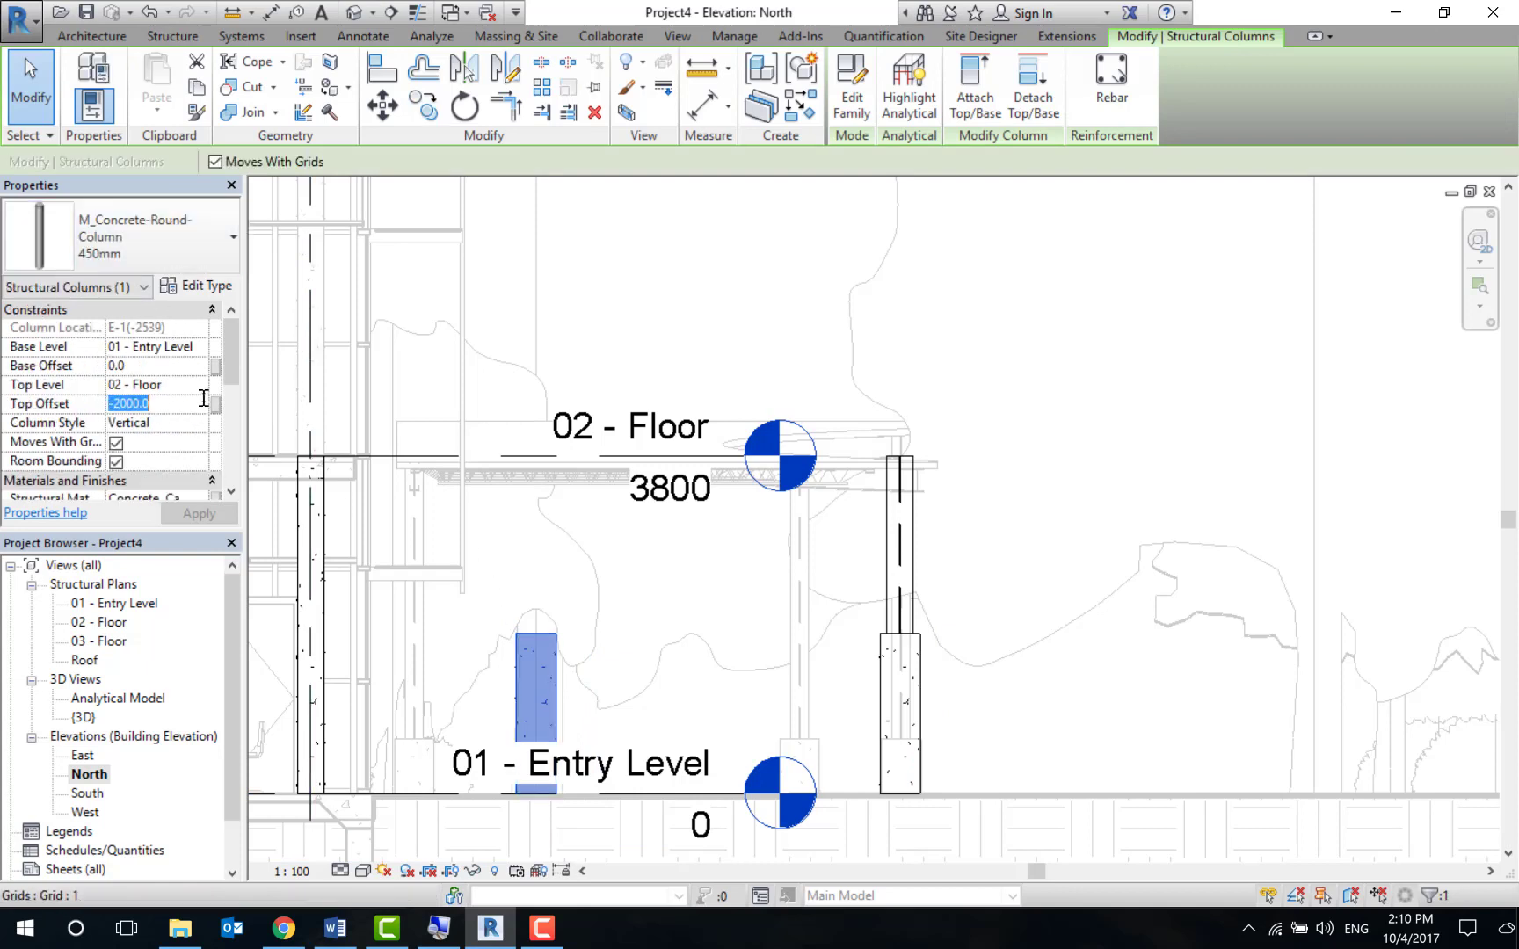
text(0)
key(Return)
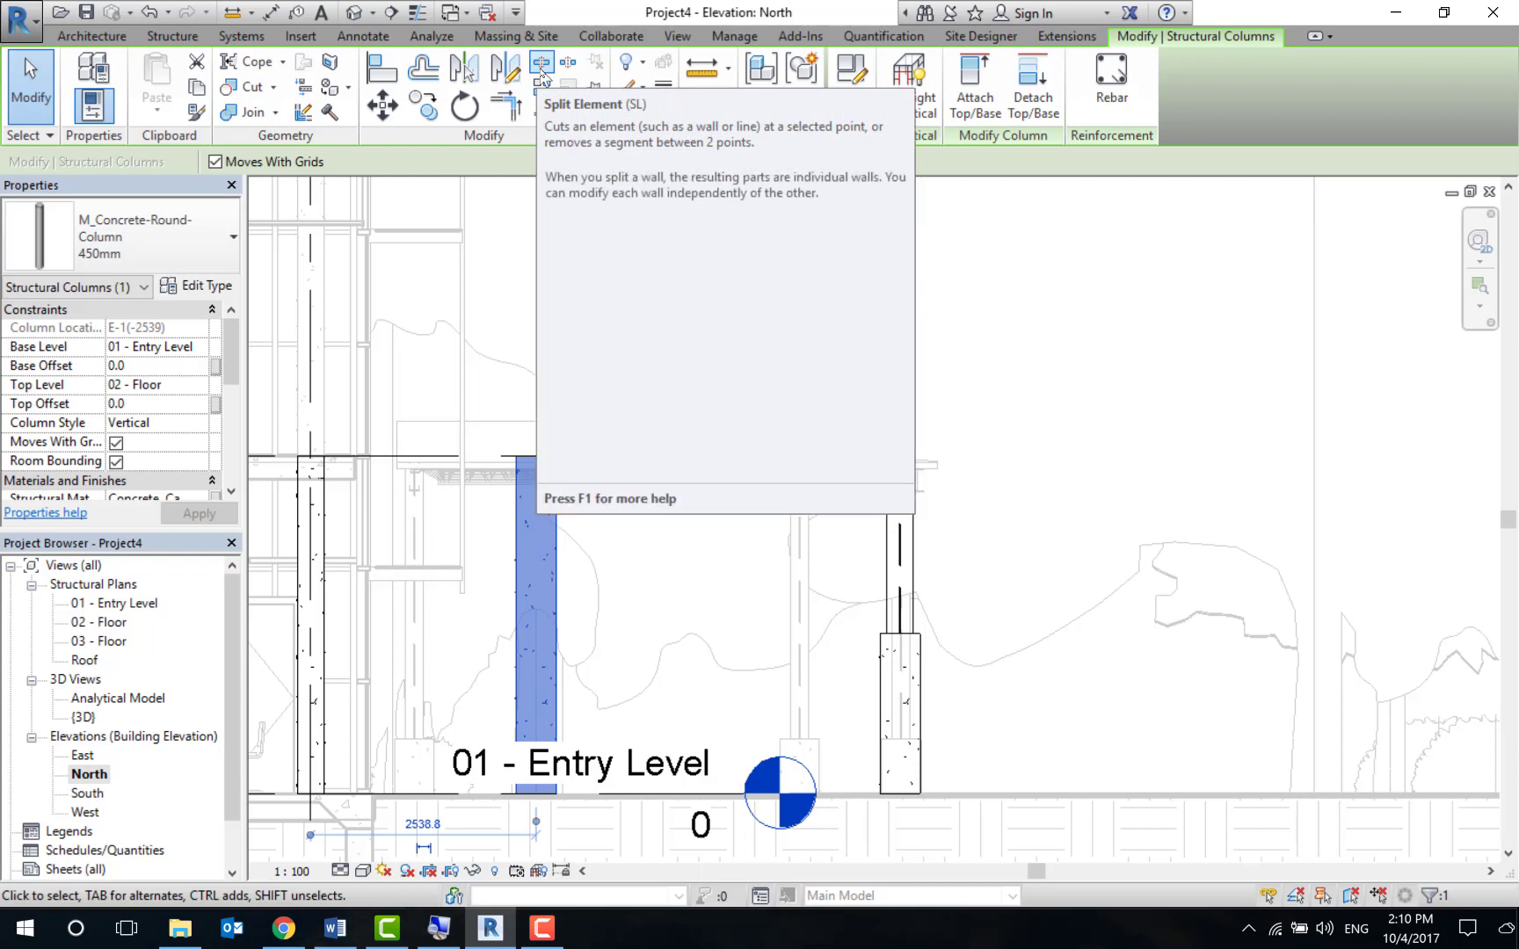
Split the copied column 1800 above the entry level.
click(541, 70)
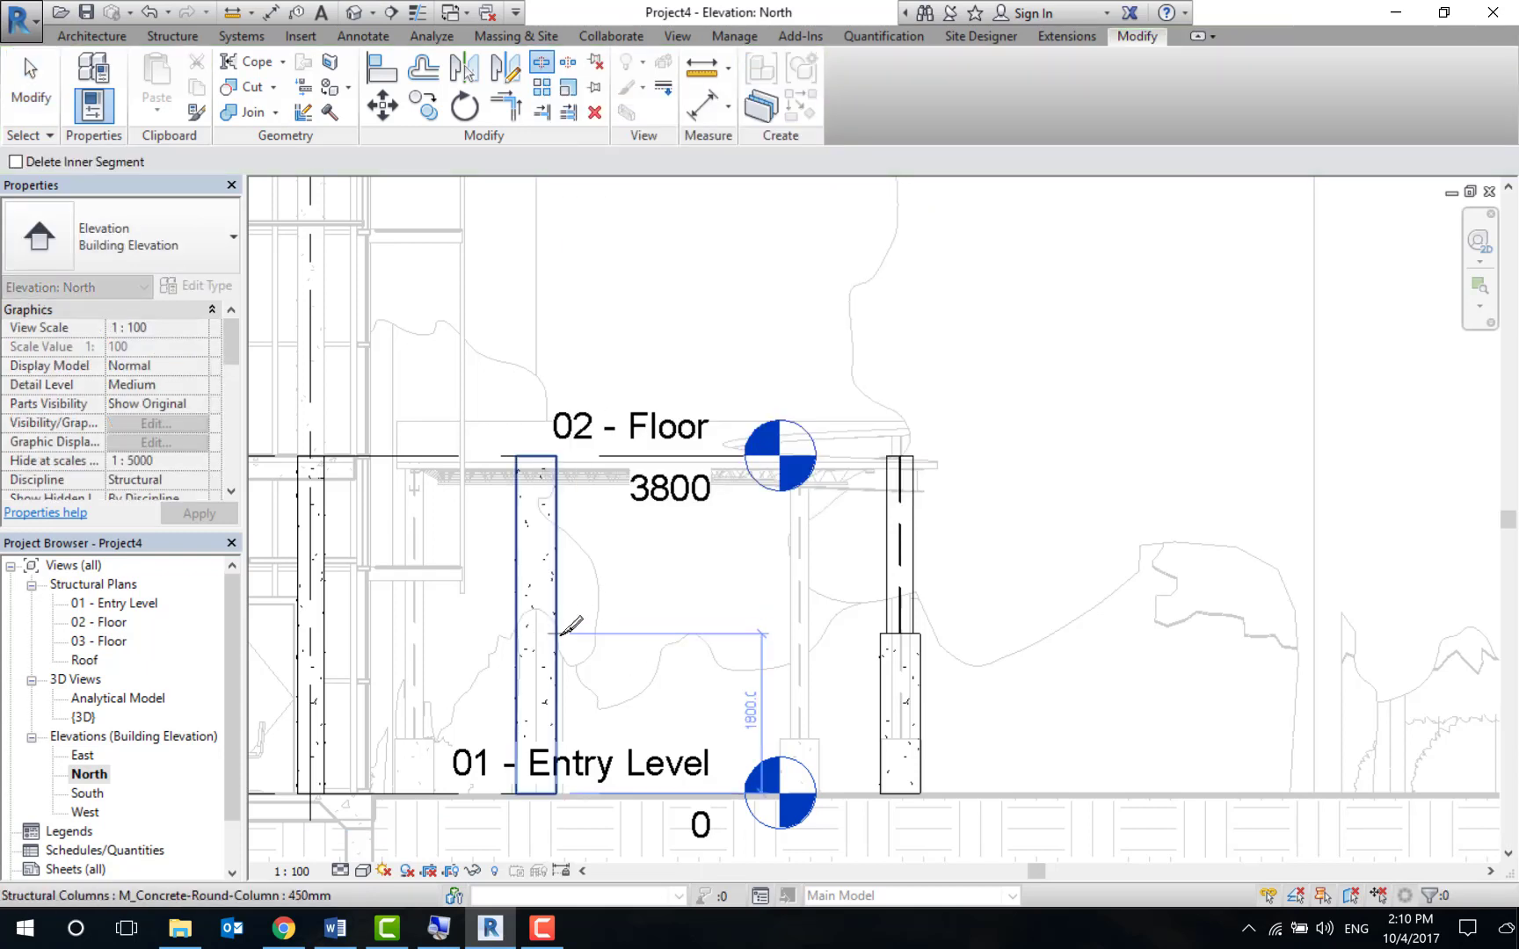
click(568, 677)
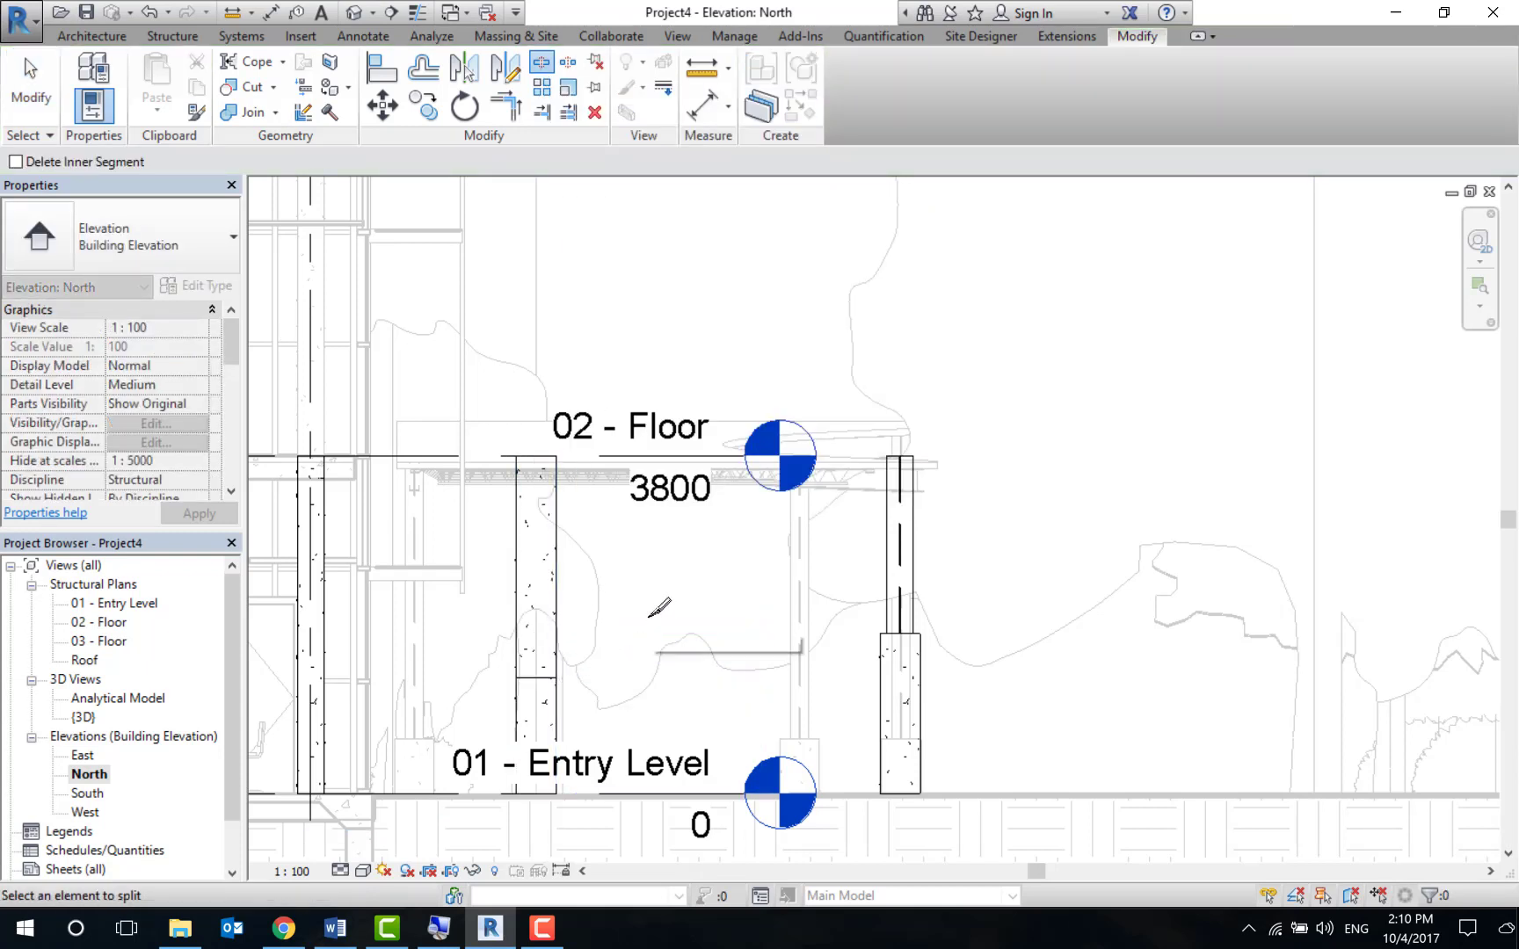
key(Escape)
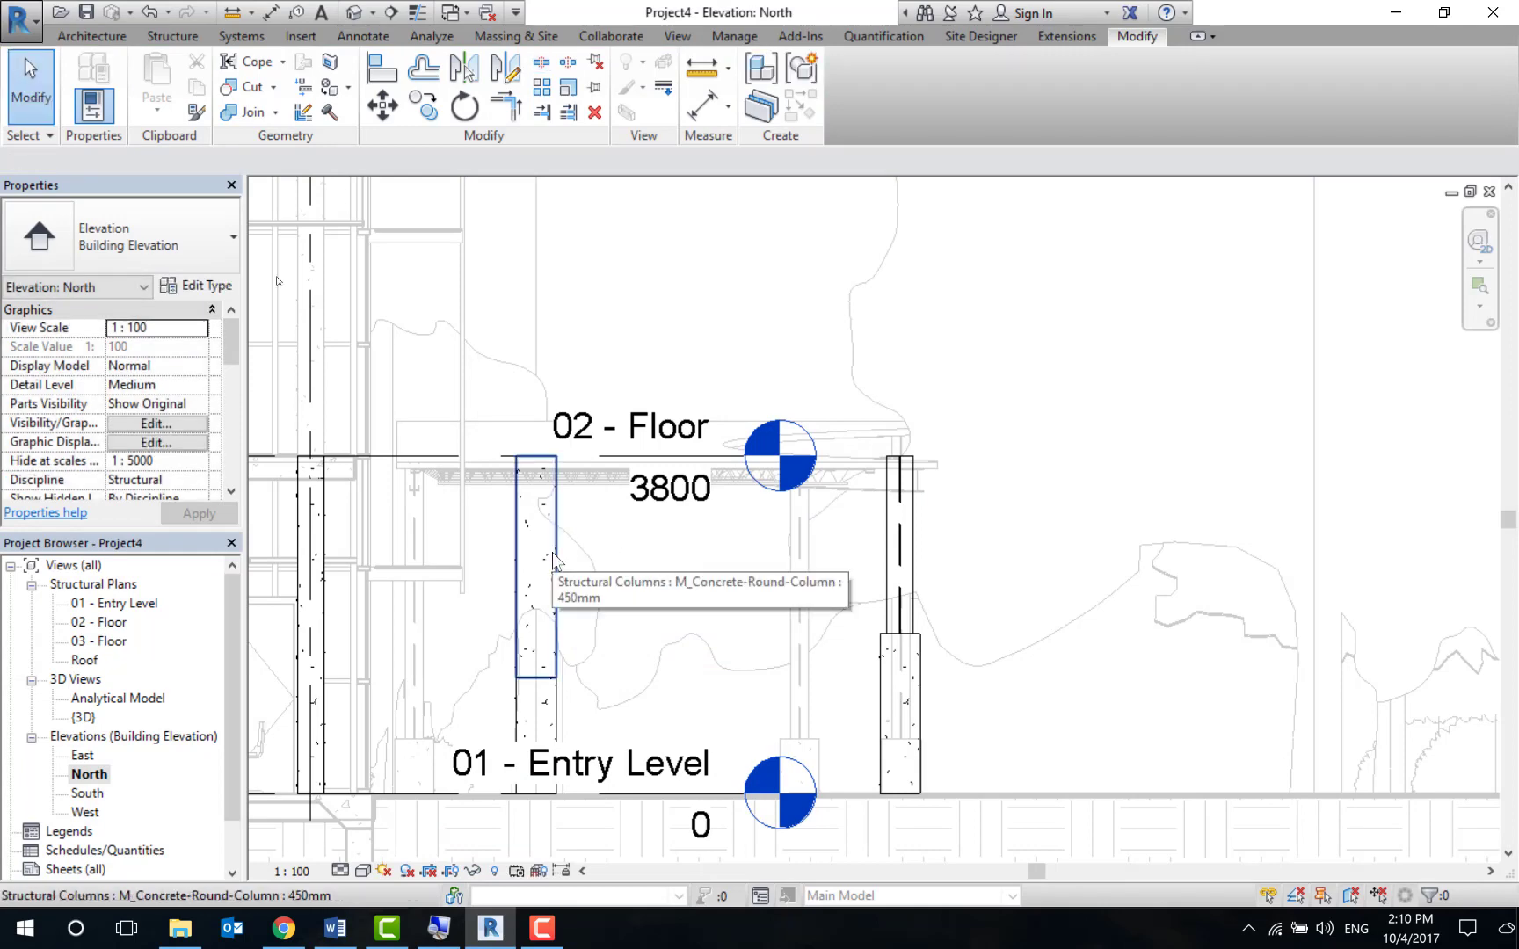
Change the column's upper part to the UC254x254x73 steel column type.
click(552, 552)
click(171, 227)
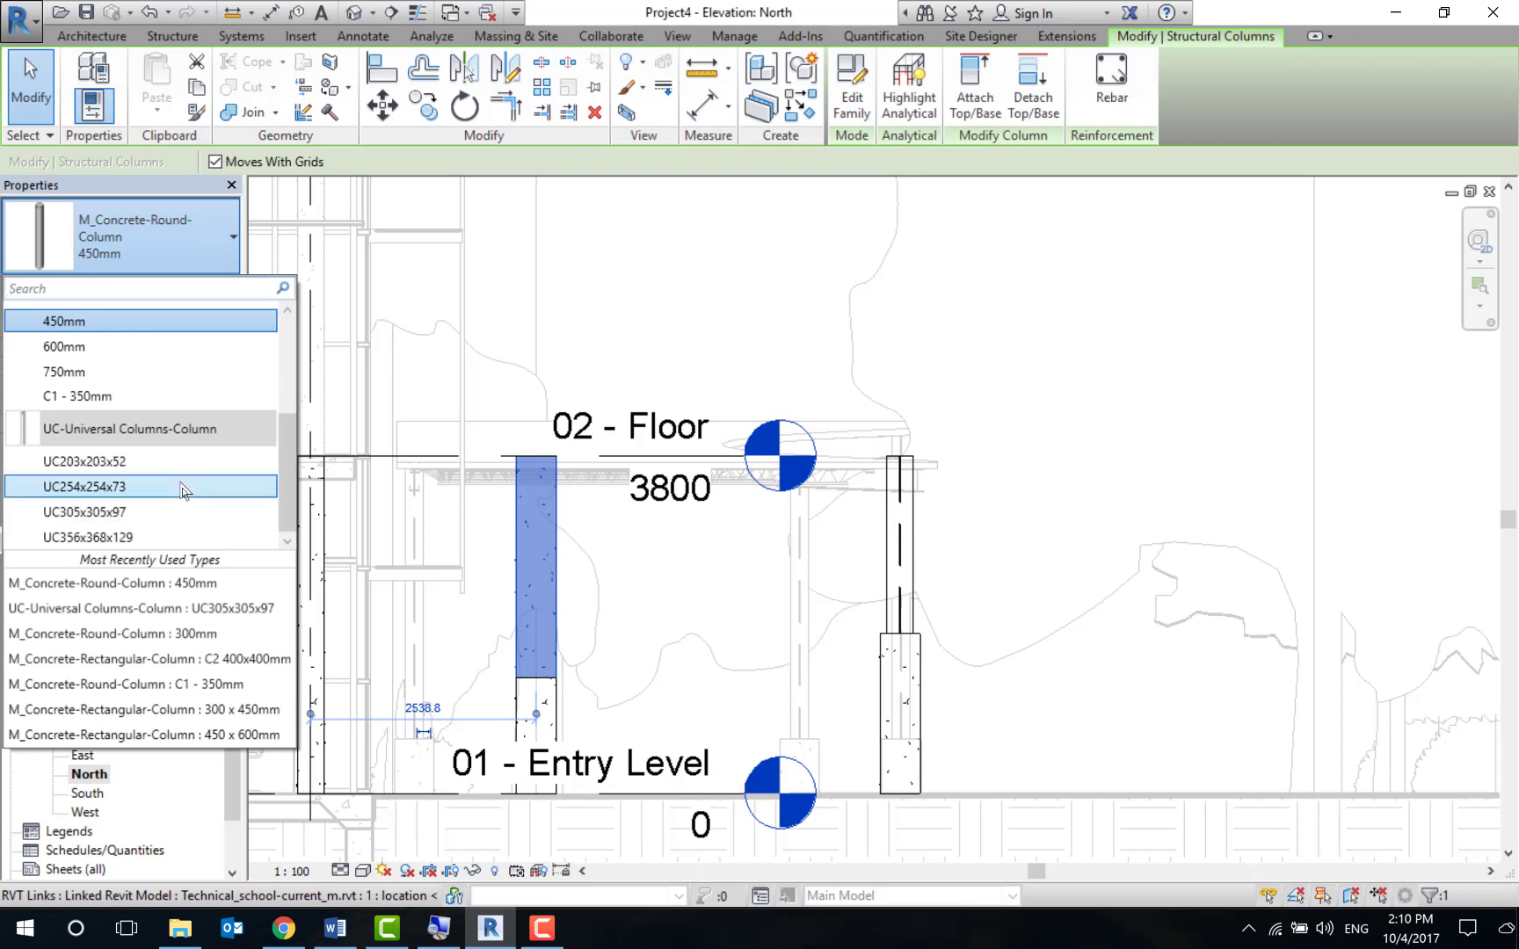
click(182, 488)
click(703, 578)
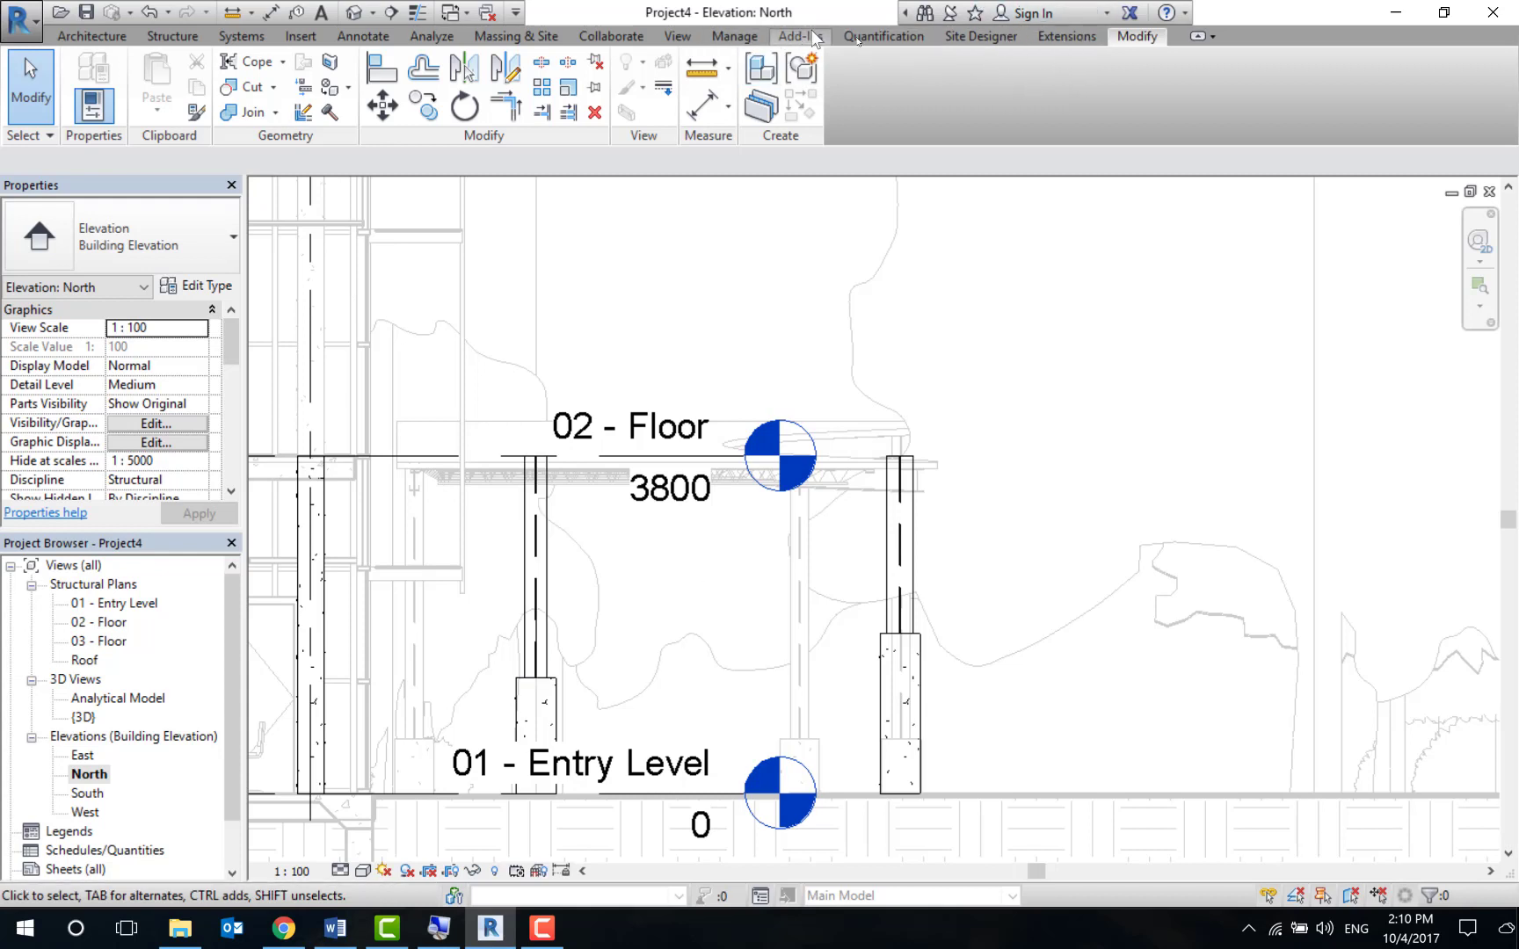
Check the right column's properties, then view both steel columns on their pedestals in {3D}.
click(918, 557)
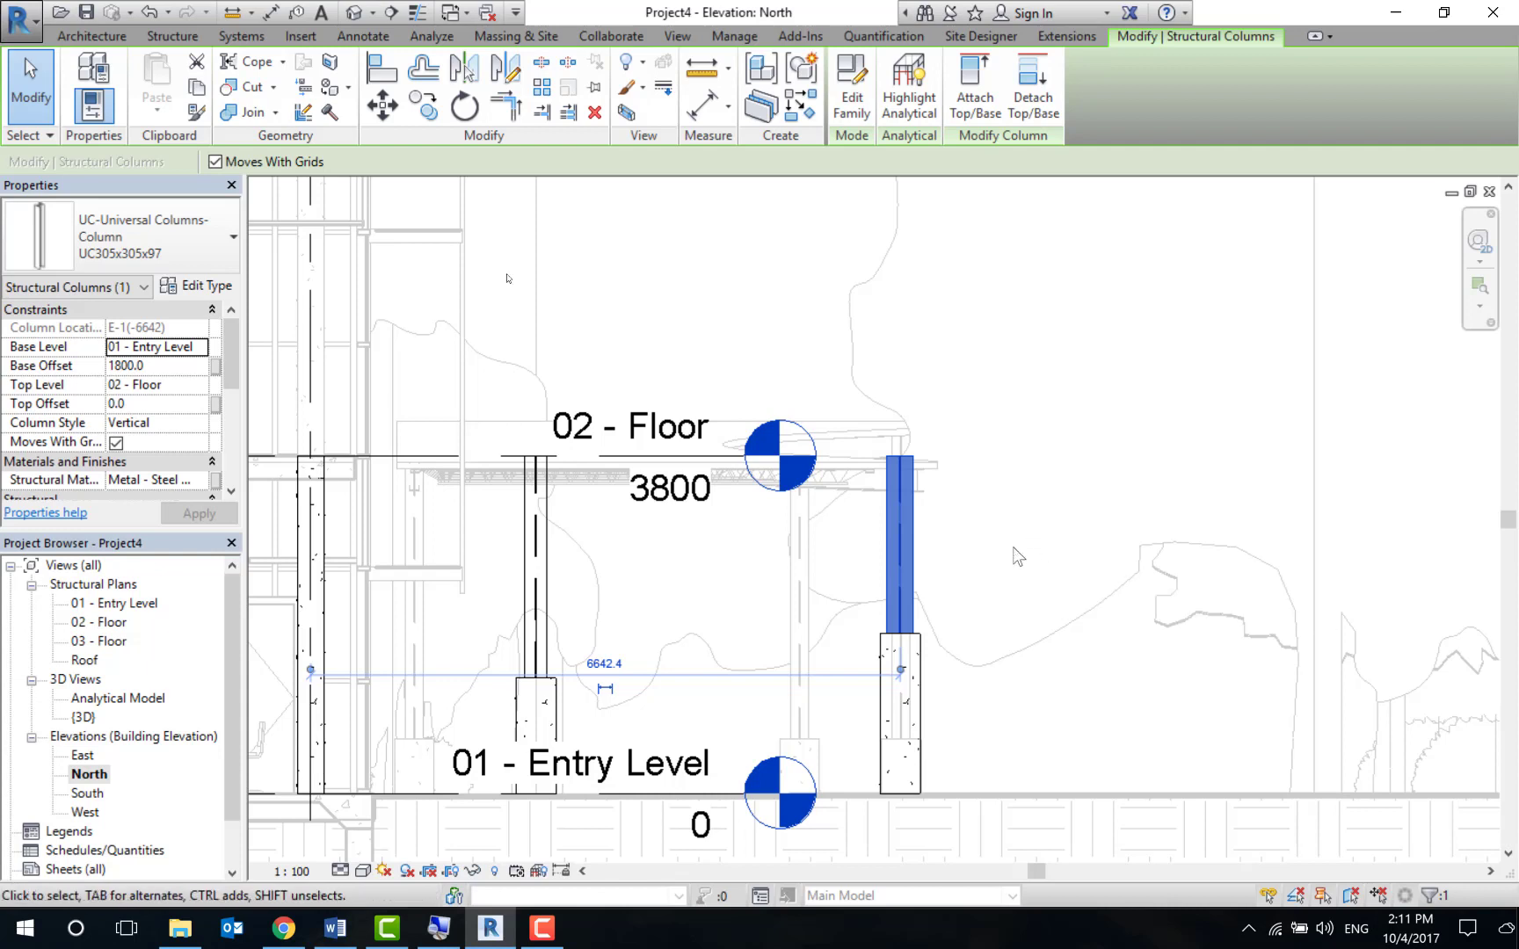
click(1011, 555)
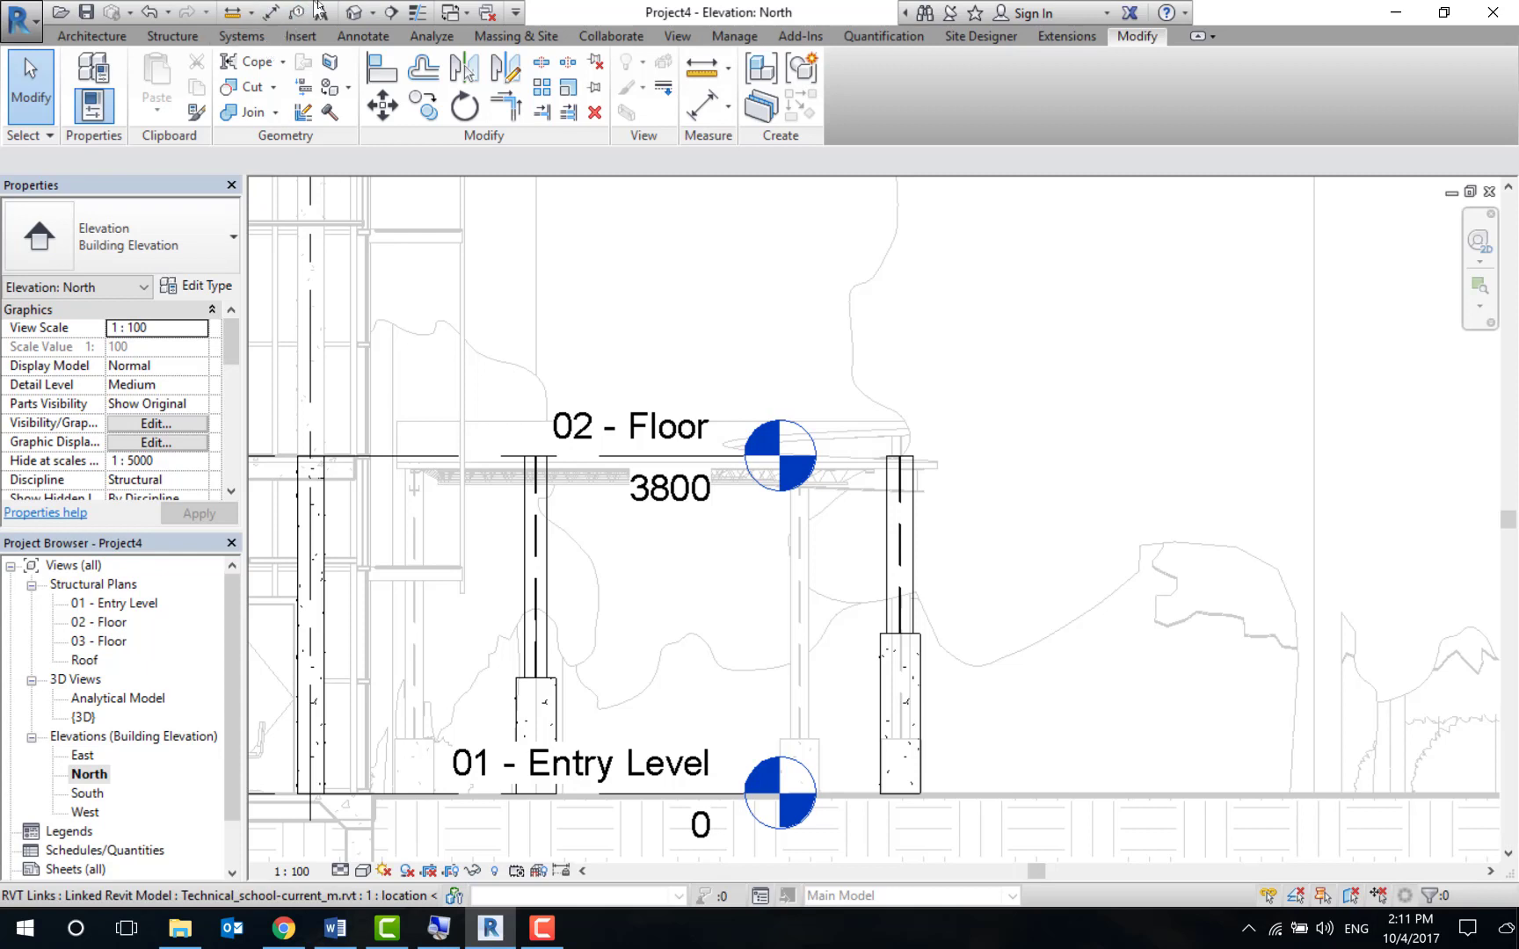
click(352, 12)
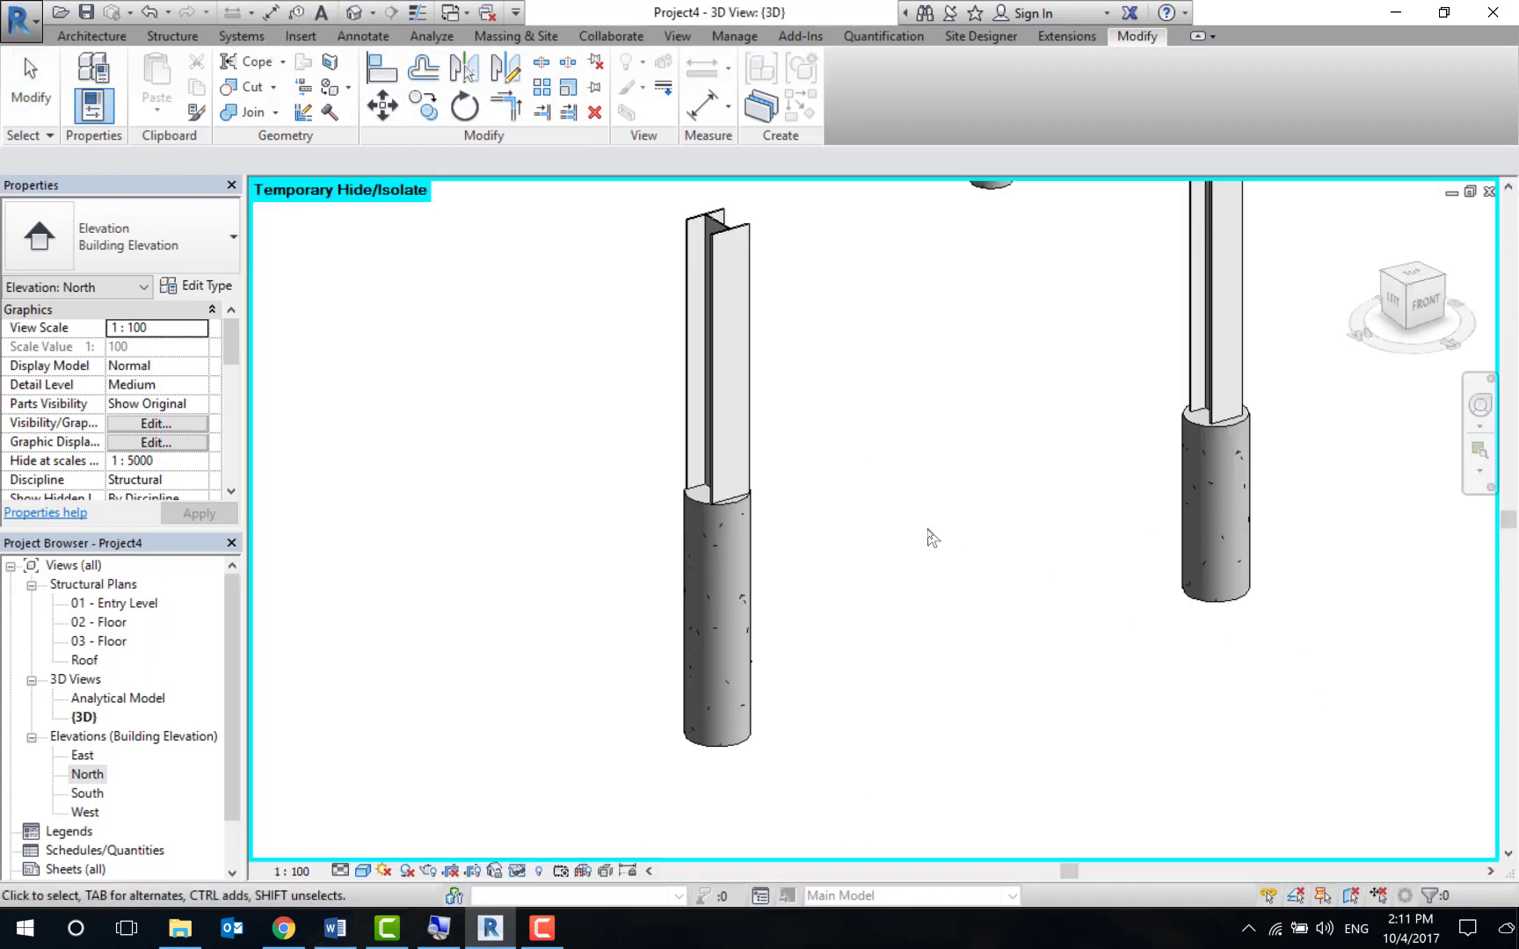
Open the 01 - Entry Level structural plan from the Project Browser and zoom in.
scroll(929, 536, down, 3)
double_click(113, 603)
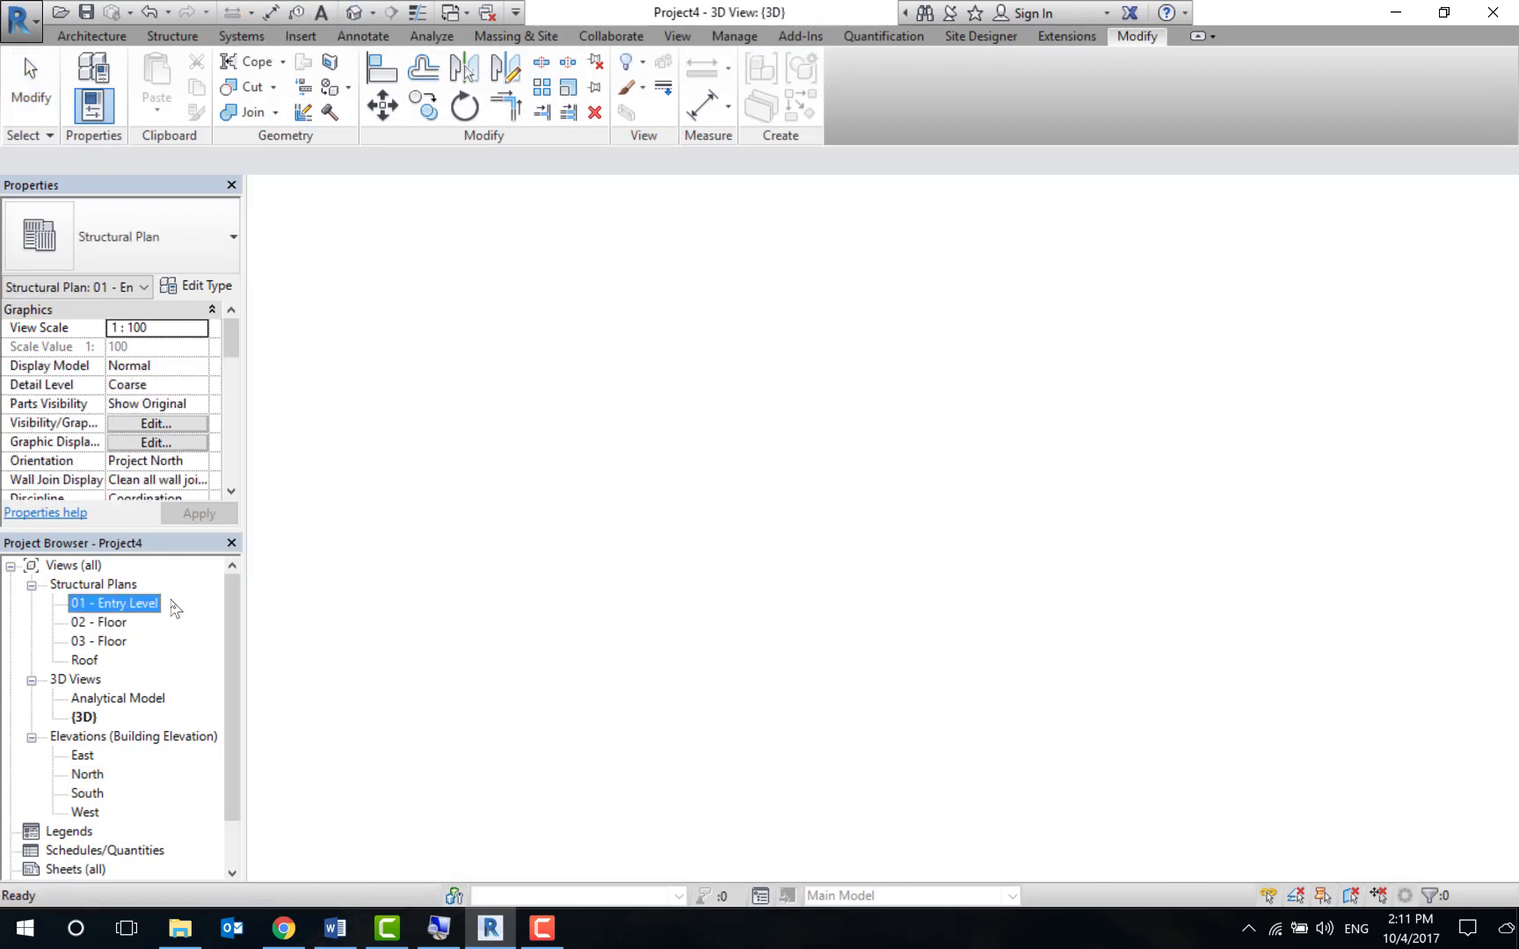
scroll(1010, 492, down, 2)
scroll(879, 479, down, 2)
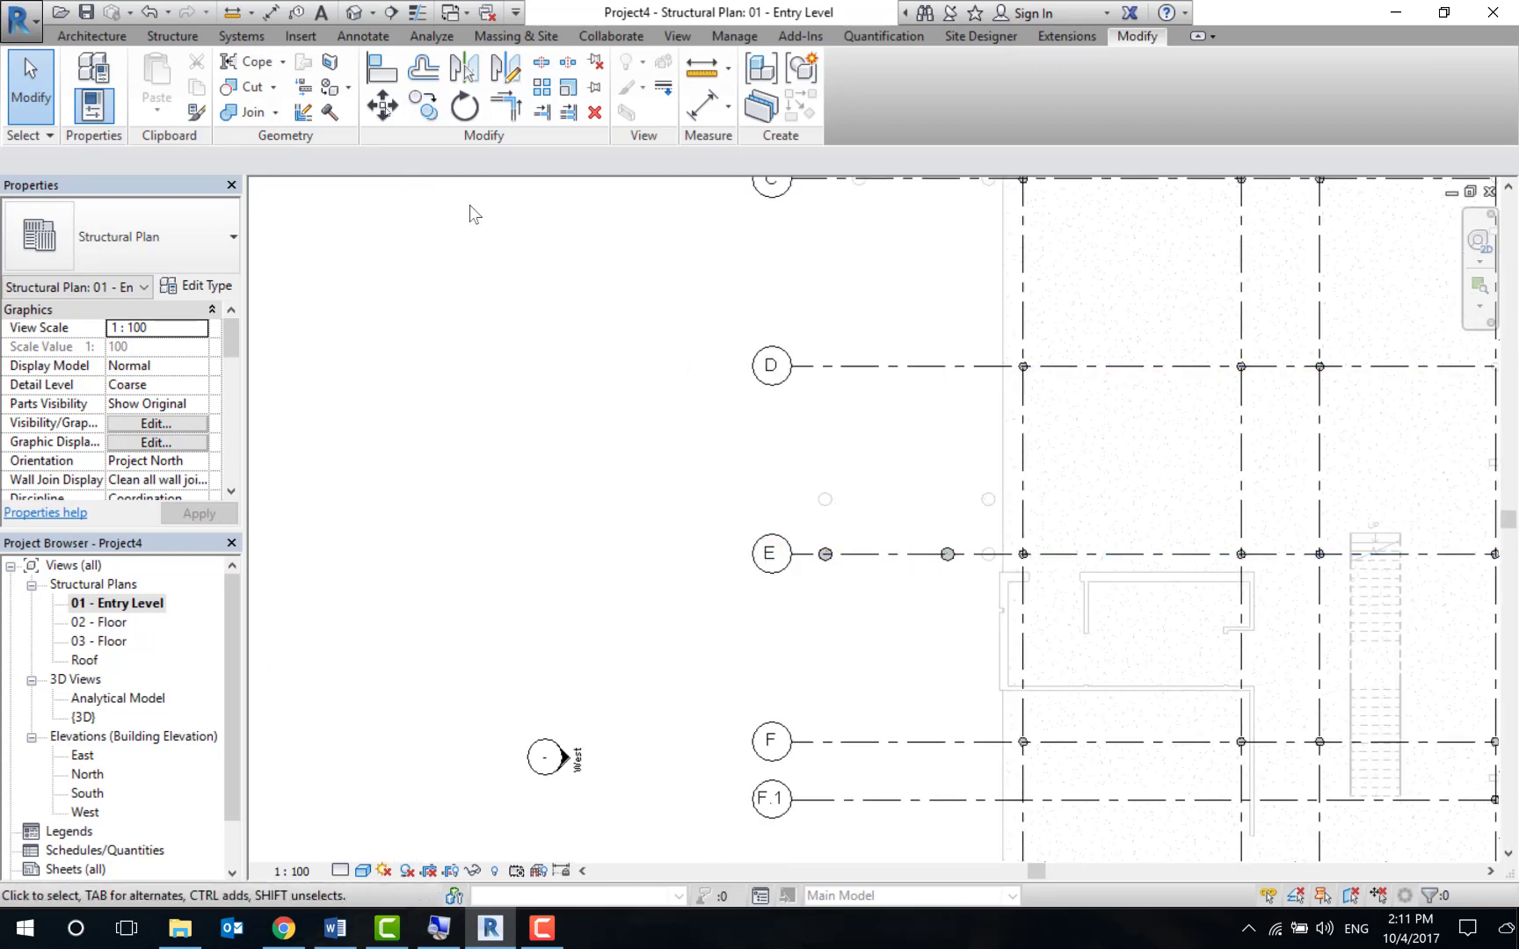
Compare with the 3D view, then return to the Entry Level plan zoomed on the grid E columns.
click(354, 12)
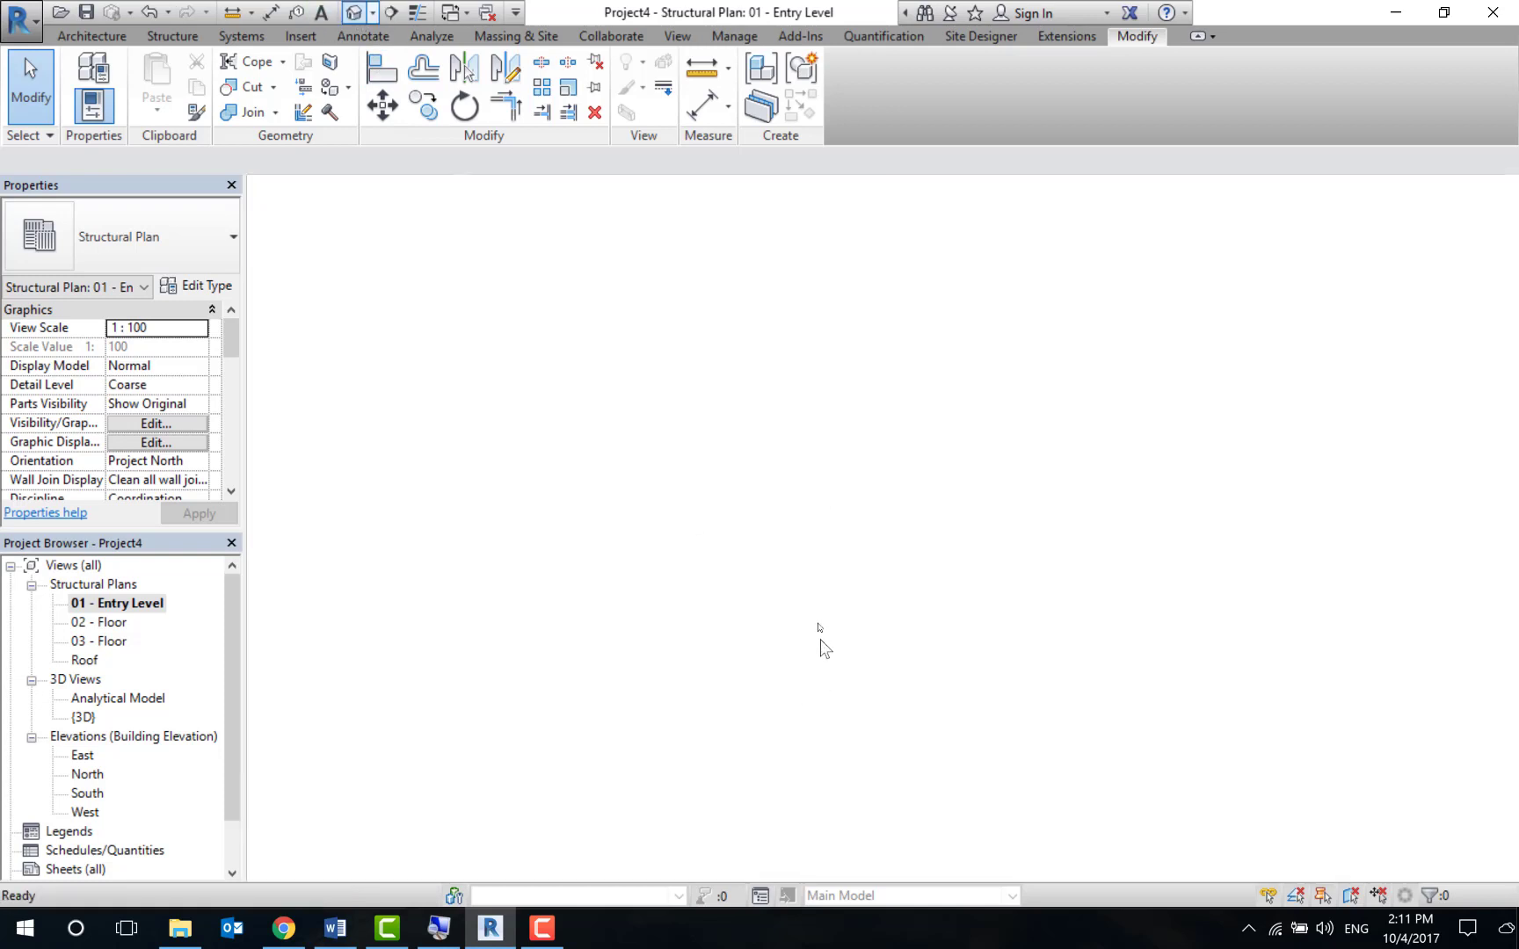
scroll(896, 651, down, 1)
scroll(908, 661, down, 2)
scroll(879, 651, down, 2)
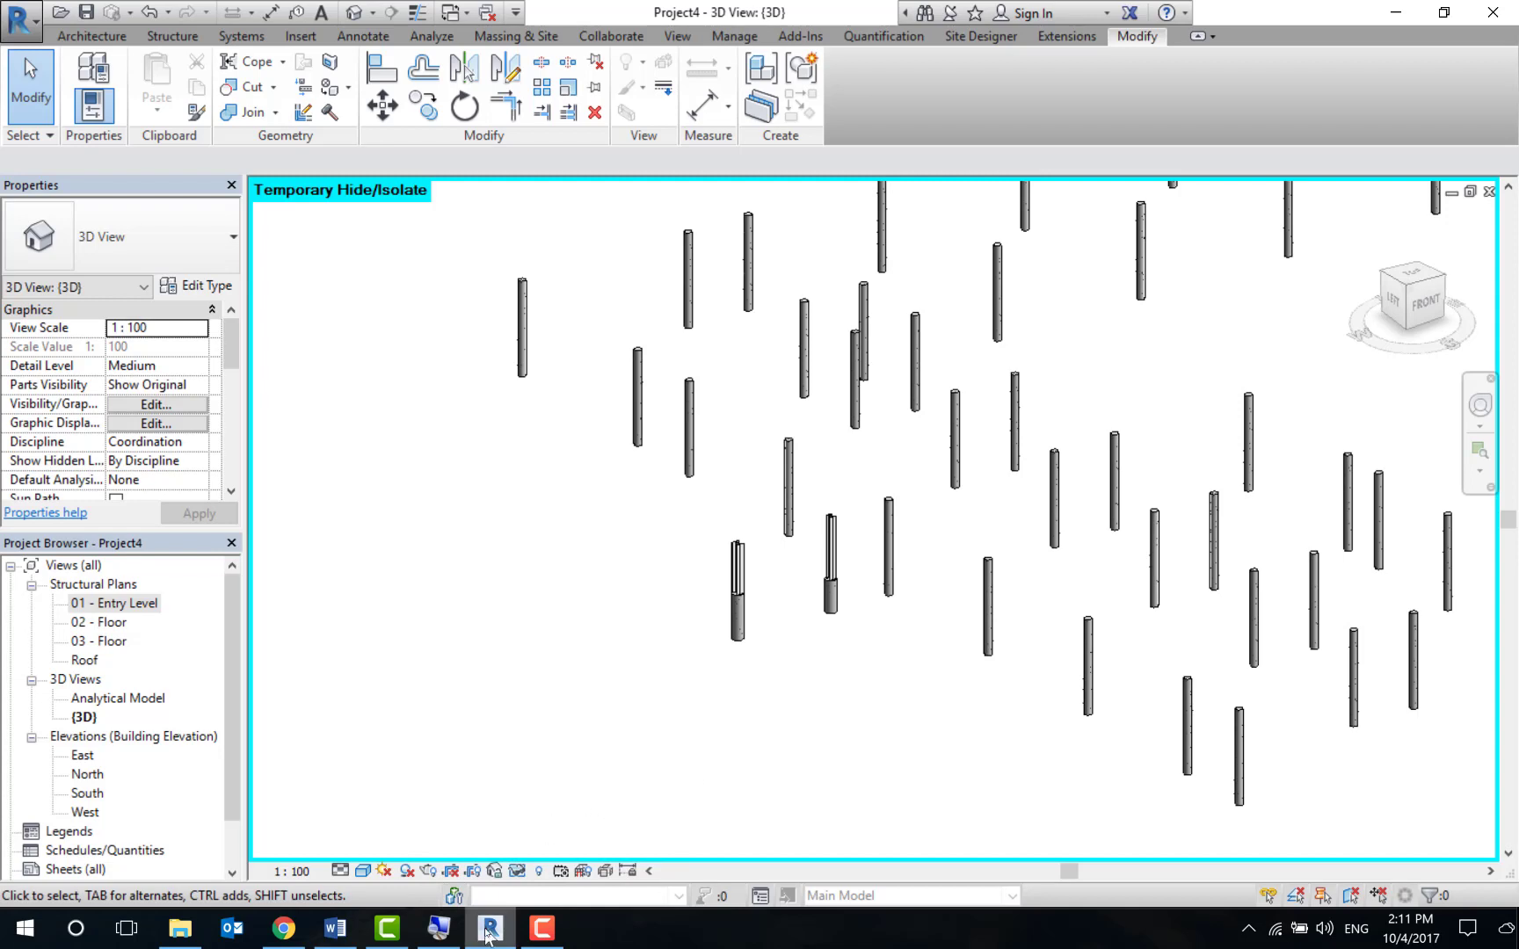
mouse_move(542, 928)
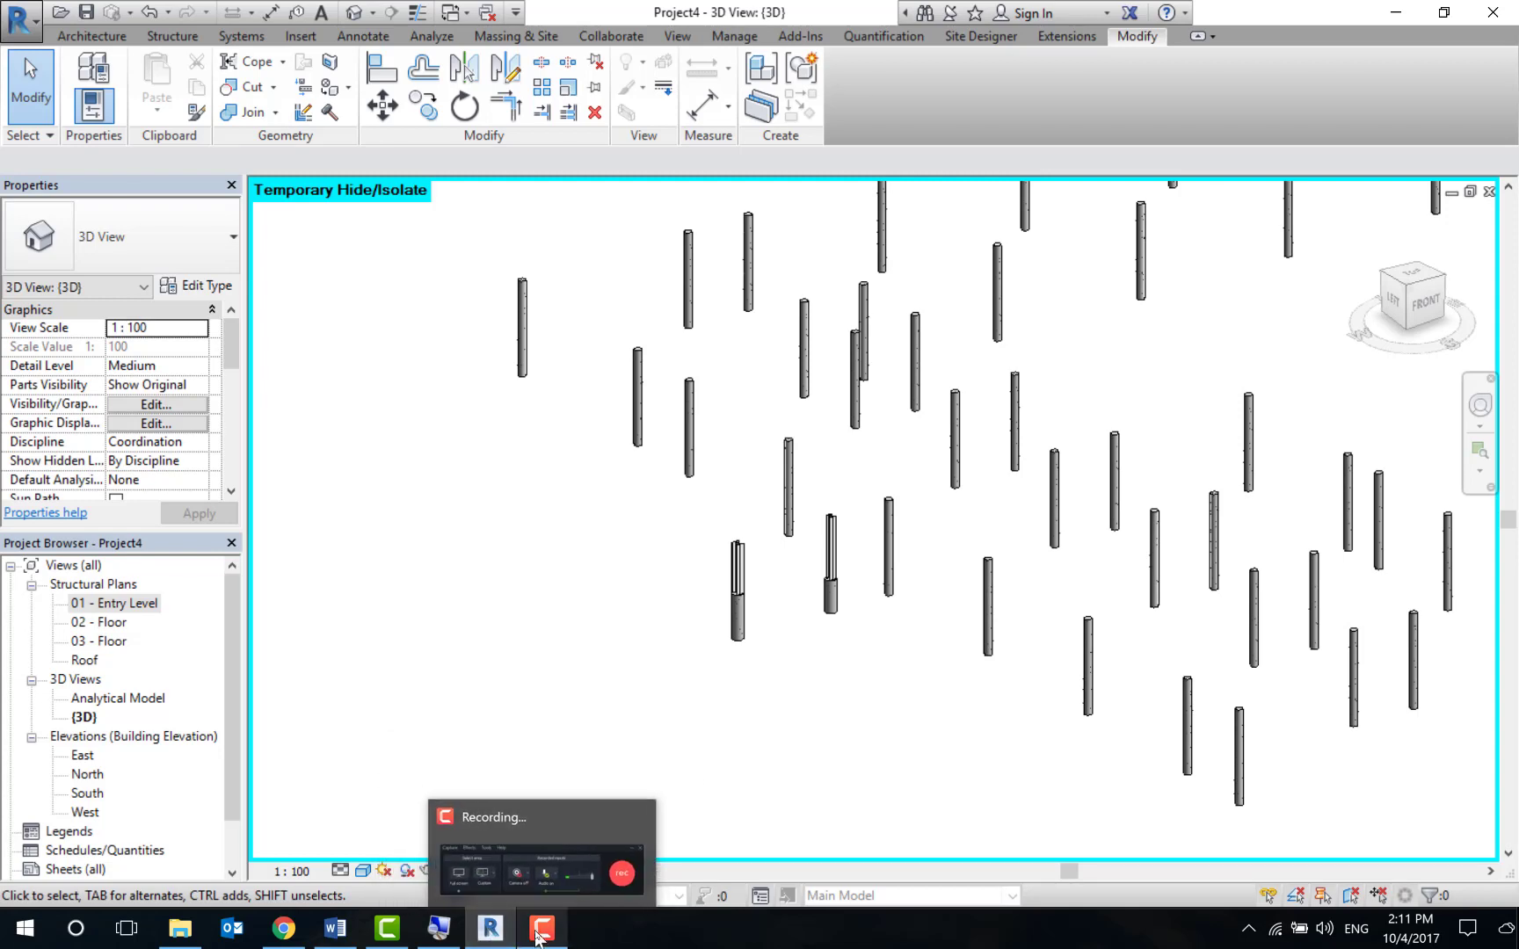
click(598, 889)
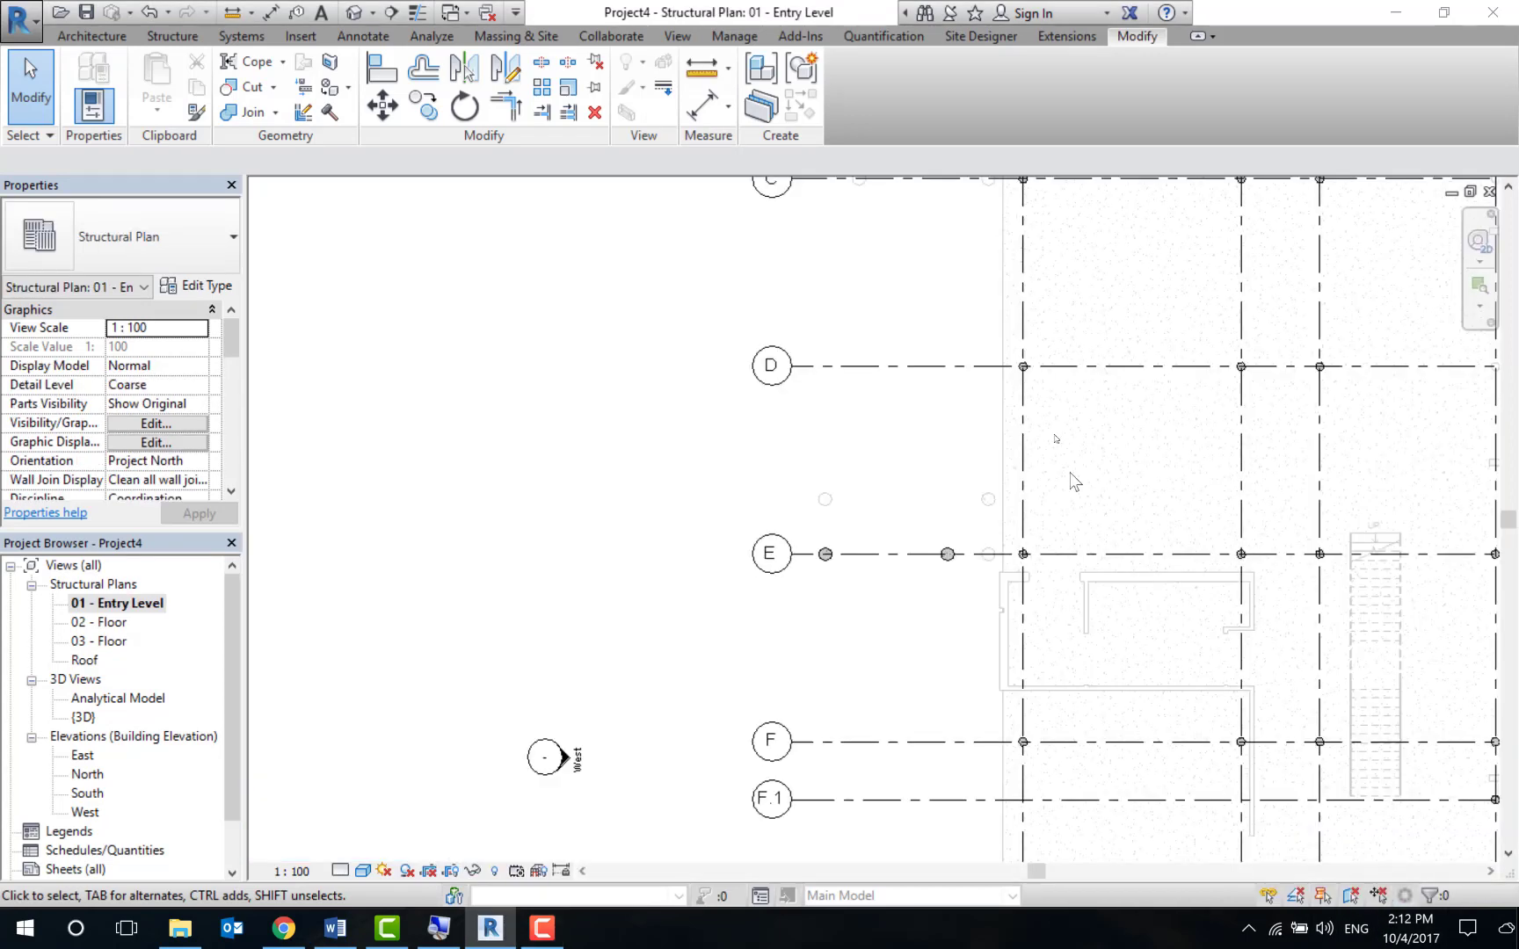
scroll(944, 519, up, 2)
scroll(954, 545, up, 2)
scroll(964, 584, up, 2)
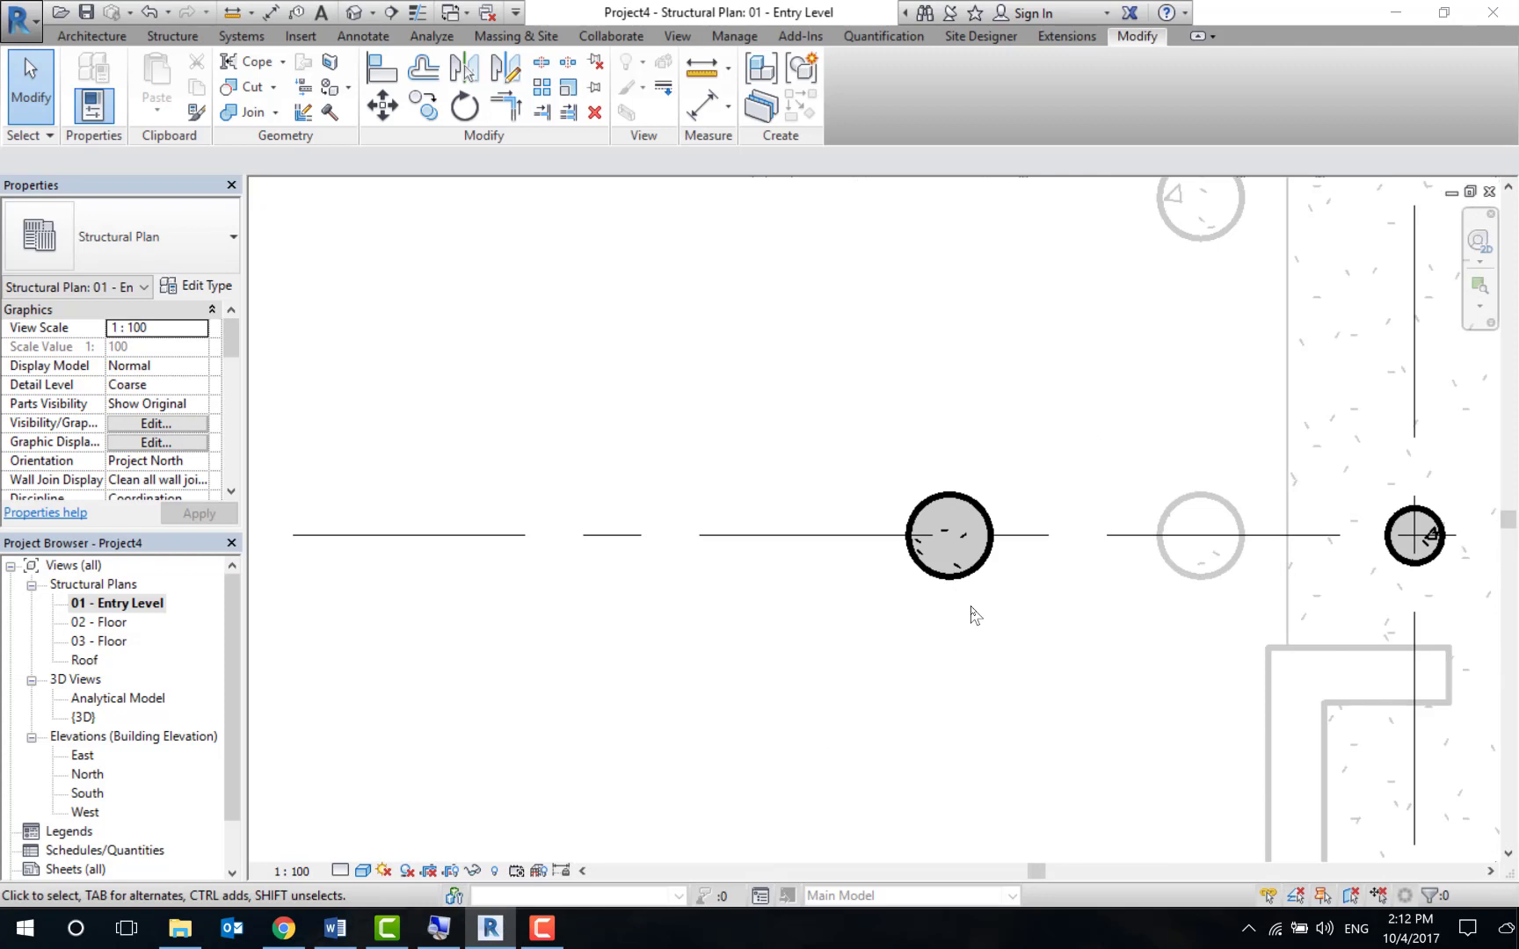
Change the round concrete column on grid E to the UC254x254x73 steel column type.
scroll(975, 615, down, 2)
scroll(1017, 606, down, 1)
scroll(967, 541, up, 3)
scroll(964, 533, up, 4)
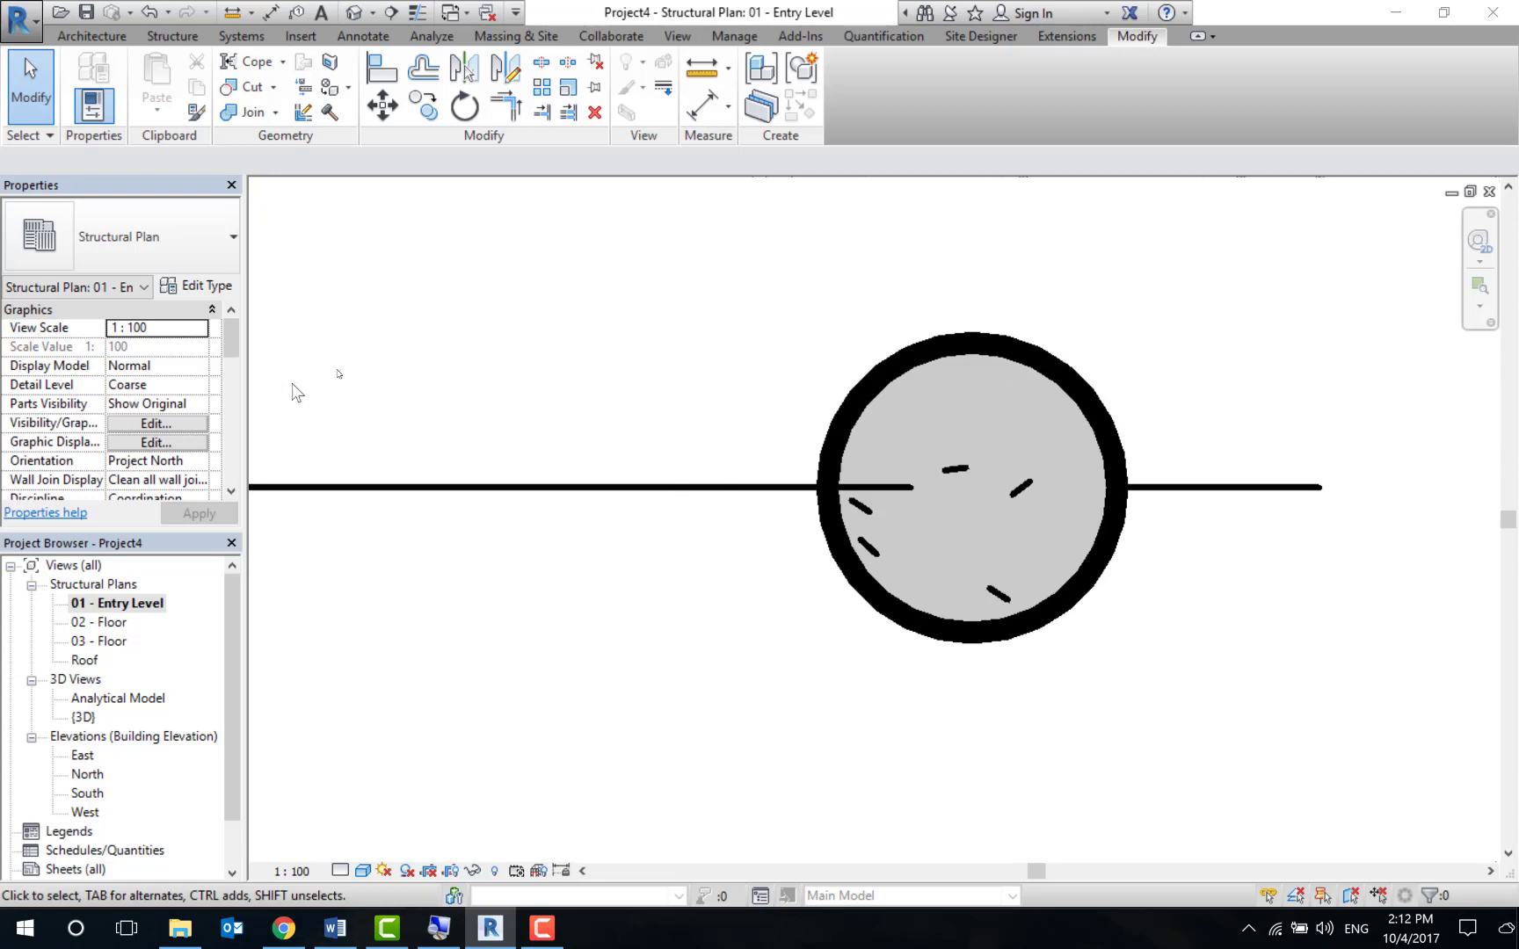
click(879, 384)
click(225, 246)
scroll(161, 393, up, 3)
click(158, 482)
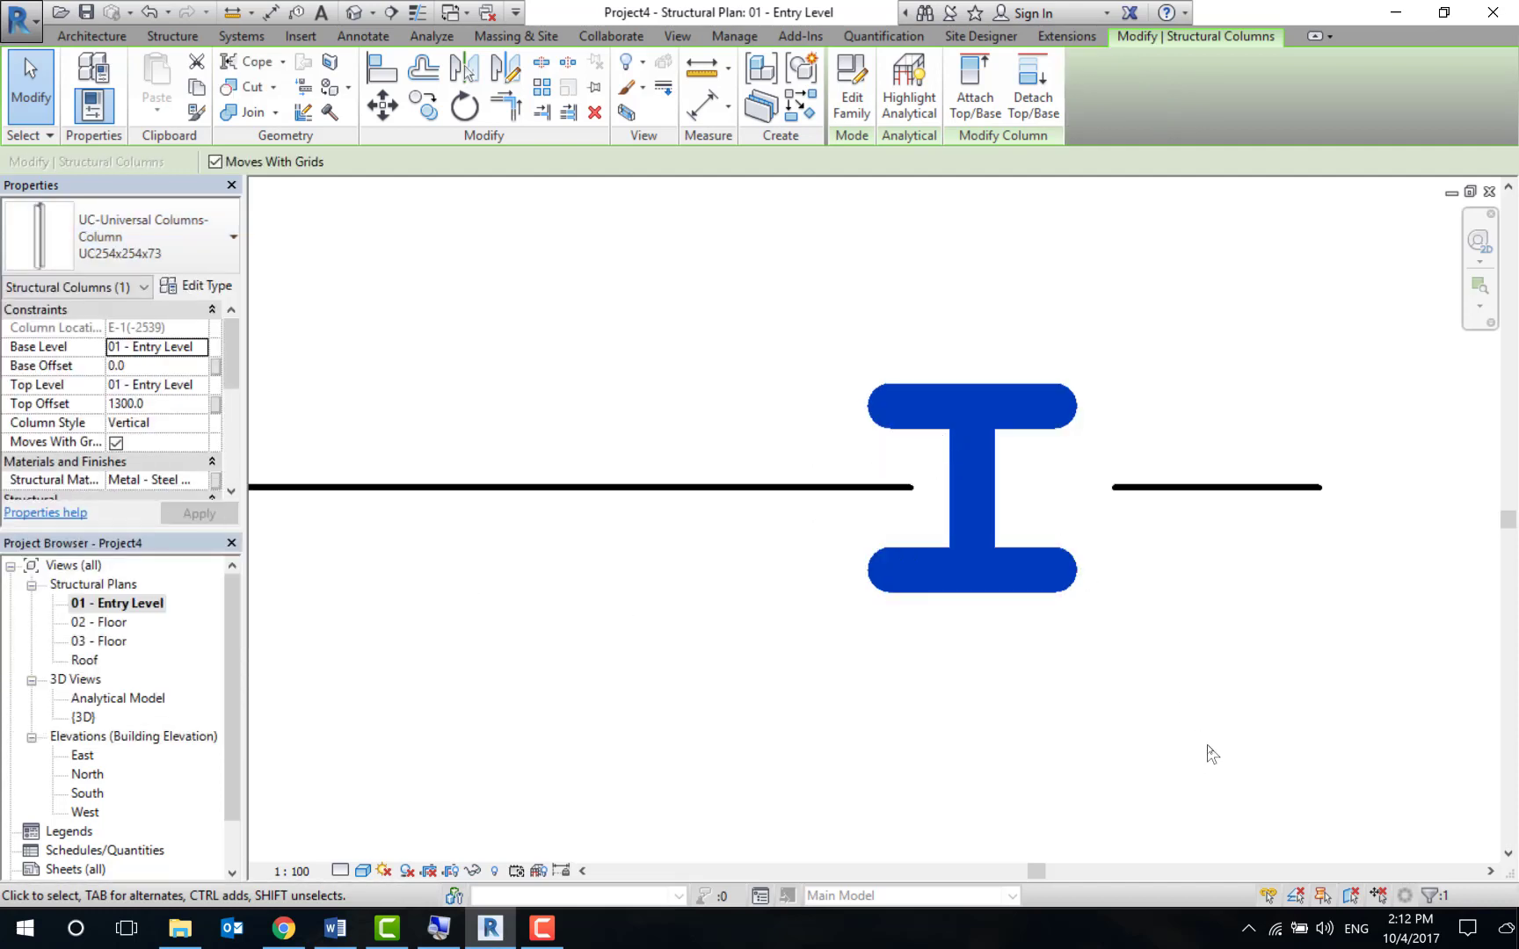
click(1207, 654)
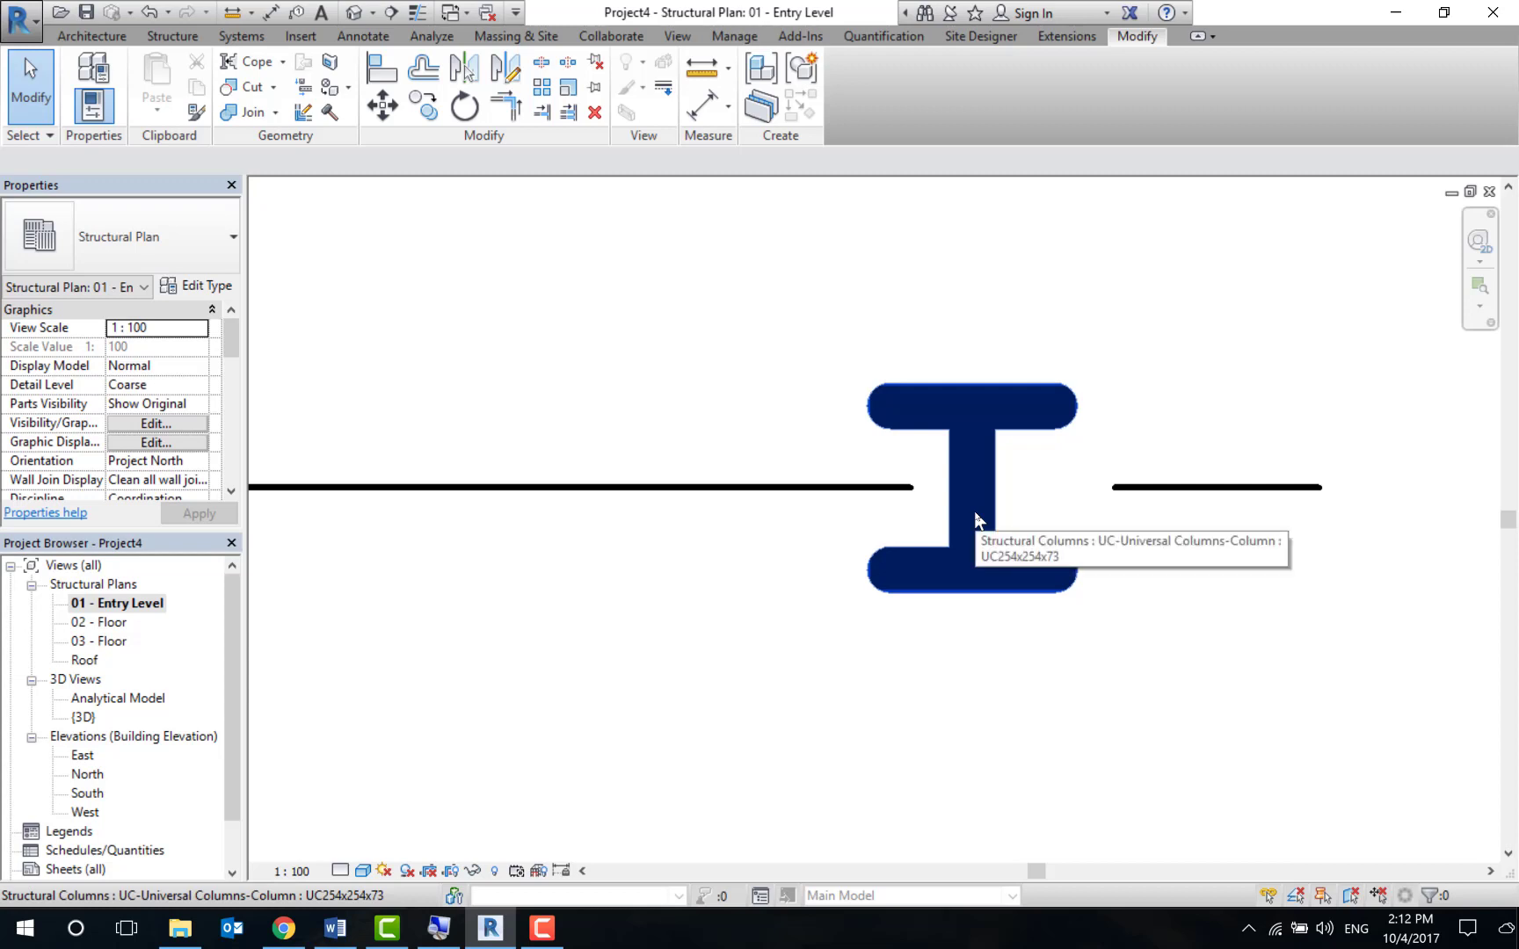
click(676, 37)
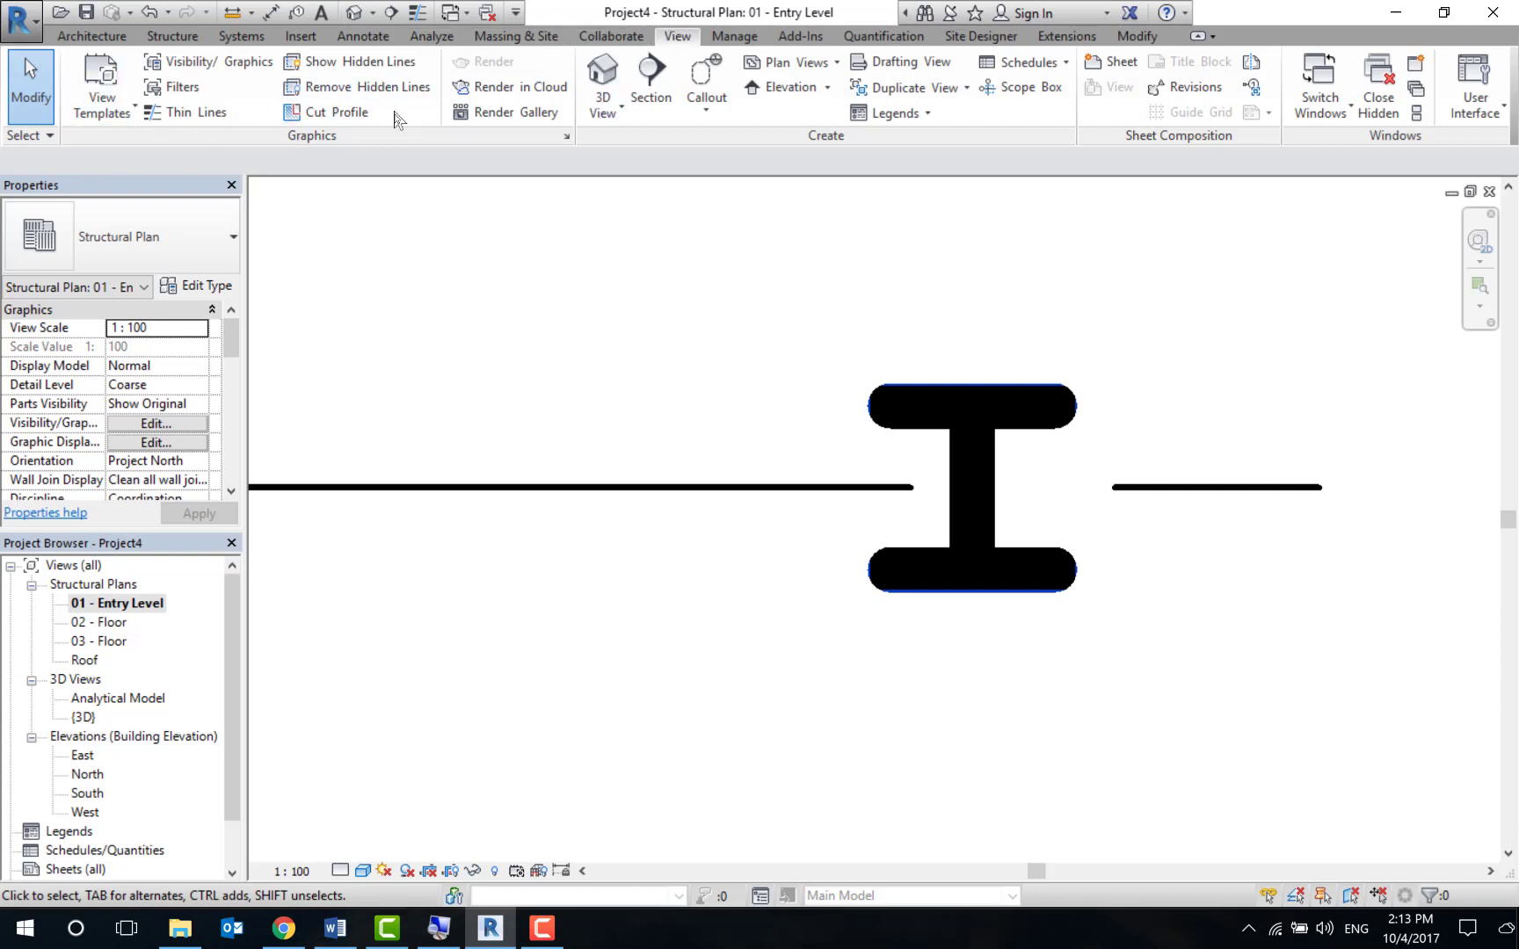
Turn on thin lines and select the UC254x254x73 steel column.
click(210, 114)
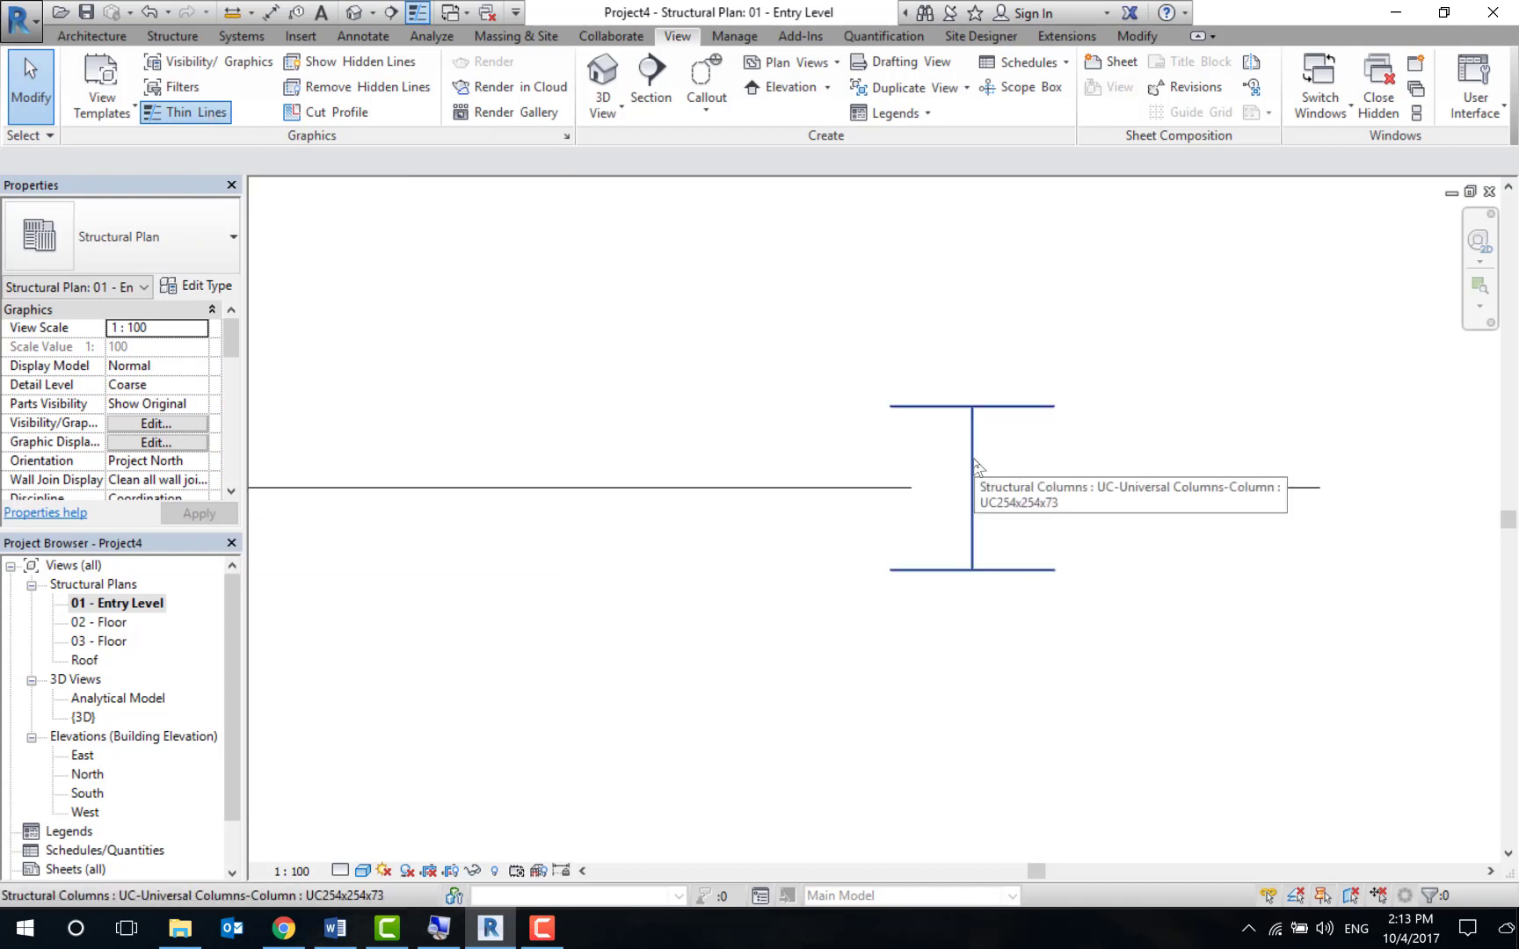
scroll(975, 464, up, 2)
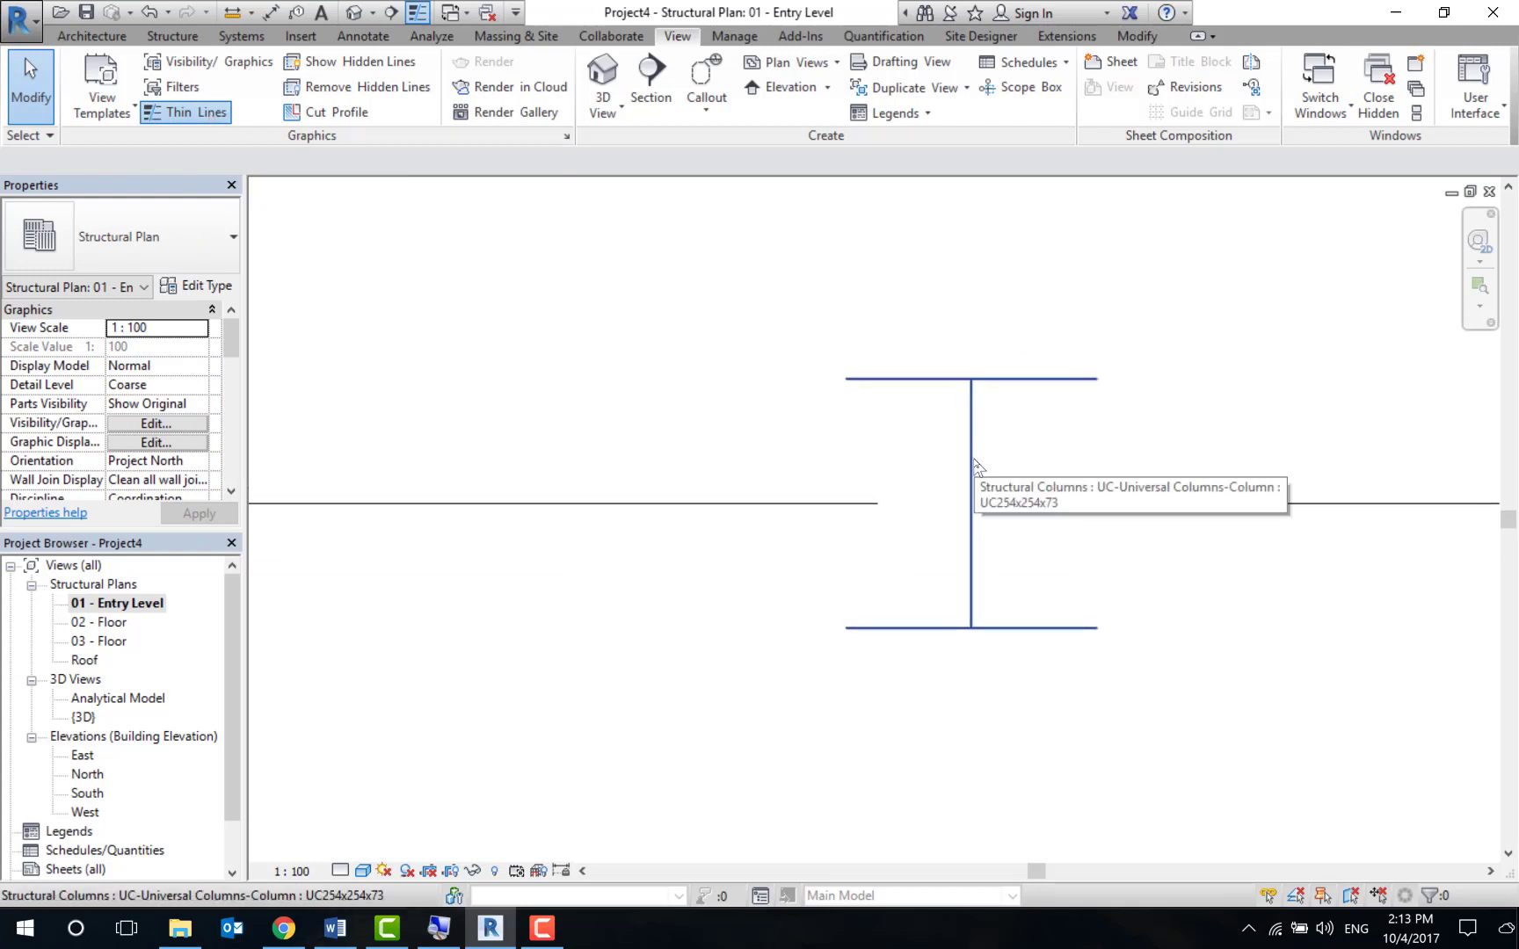
click(975, 466)
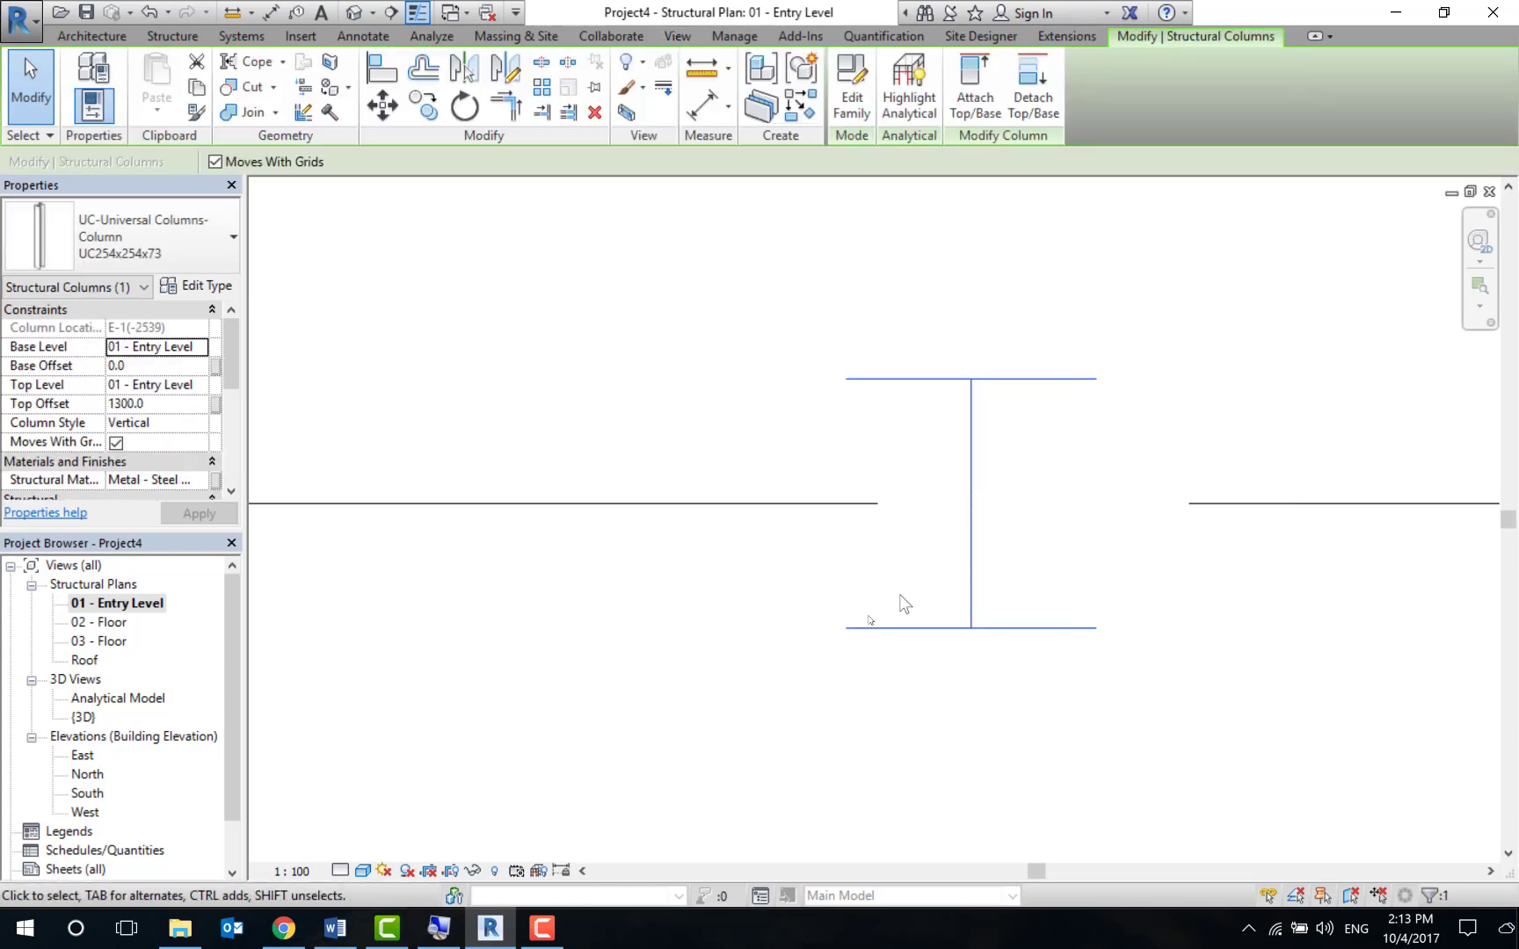
Set the plan's detail level to Fine so the column's root fillets are drawn.
click(340, 870)
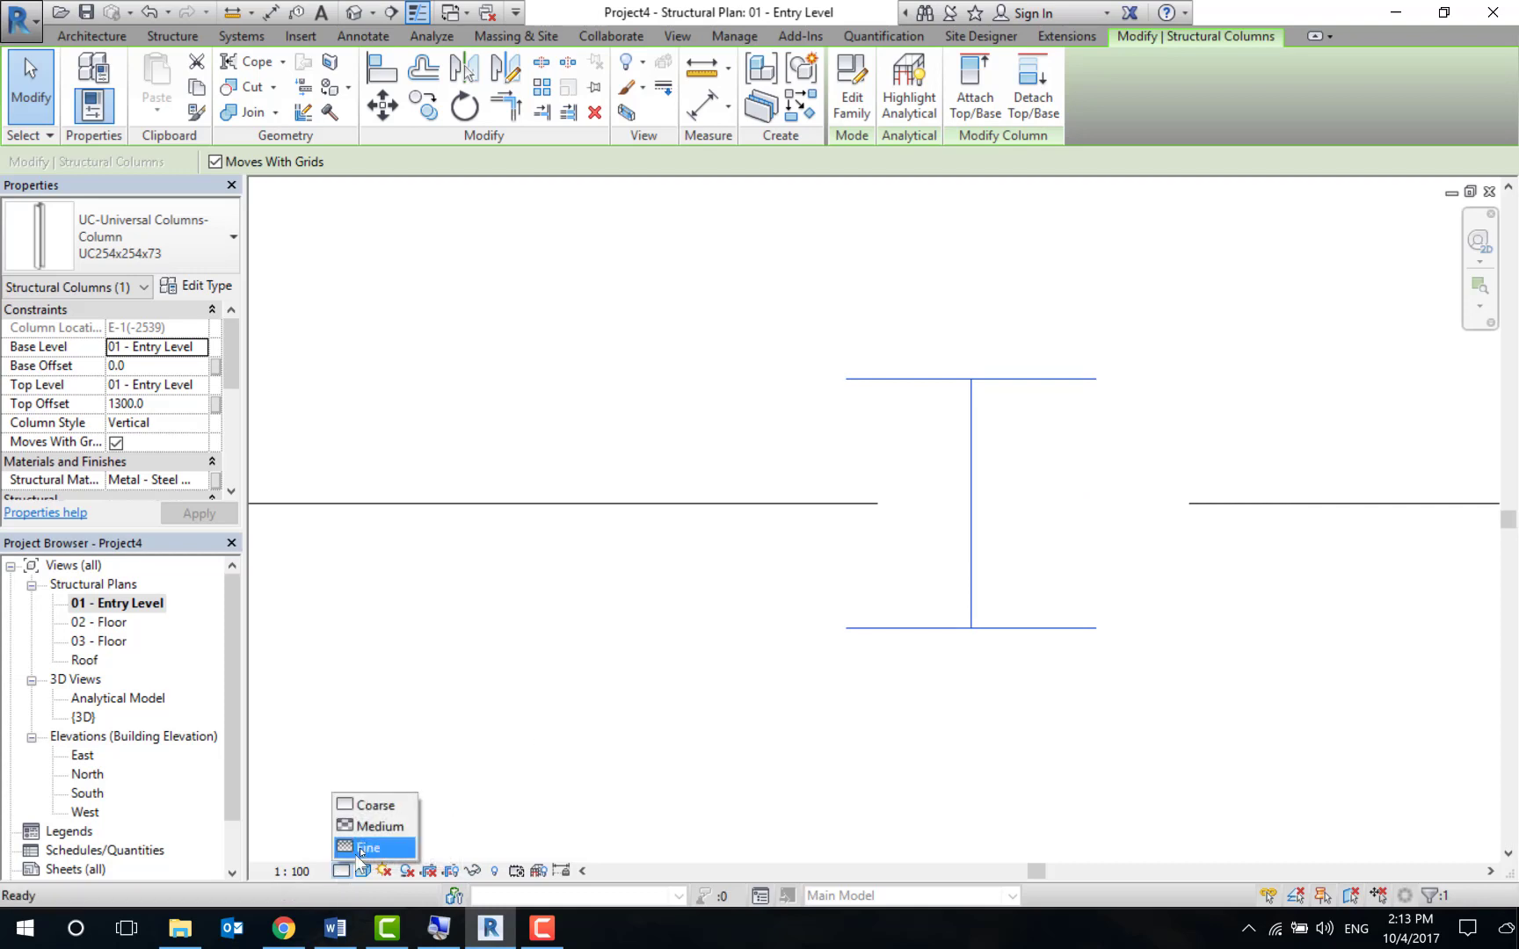
click(372, 826)
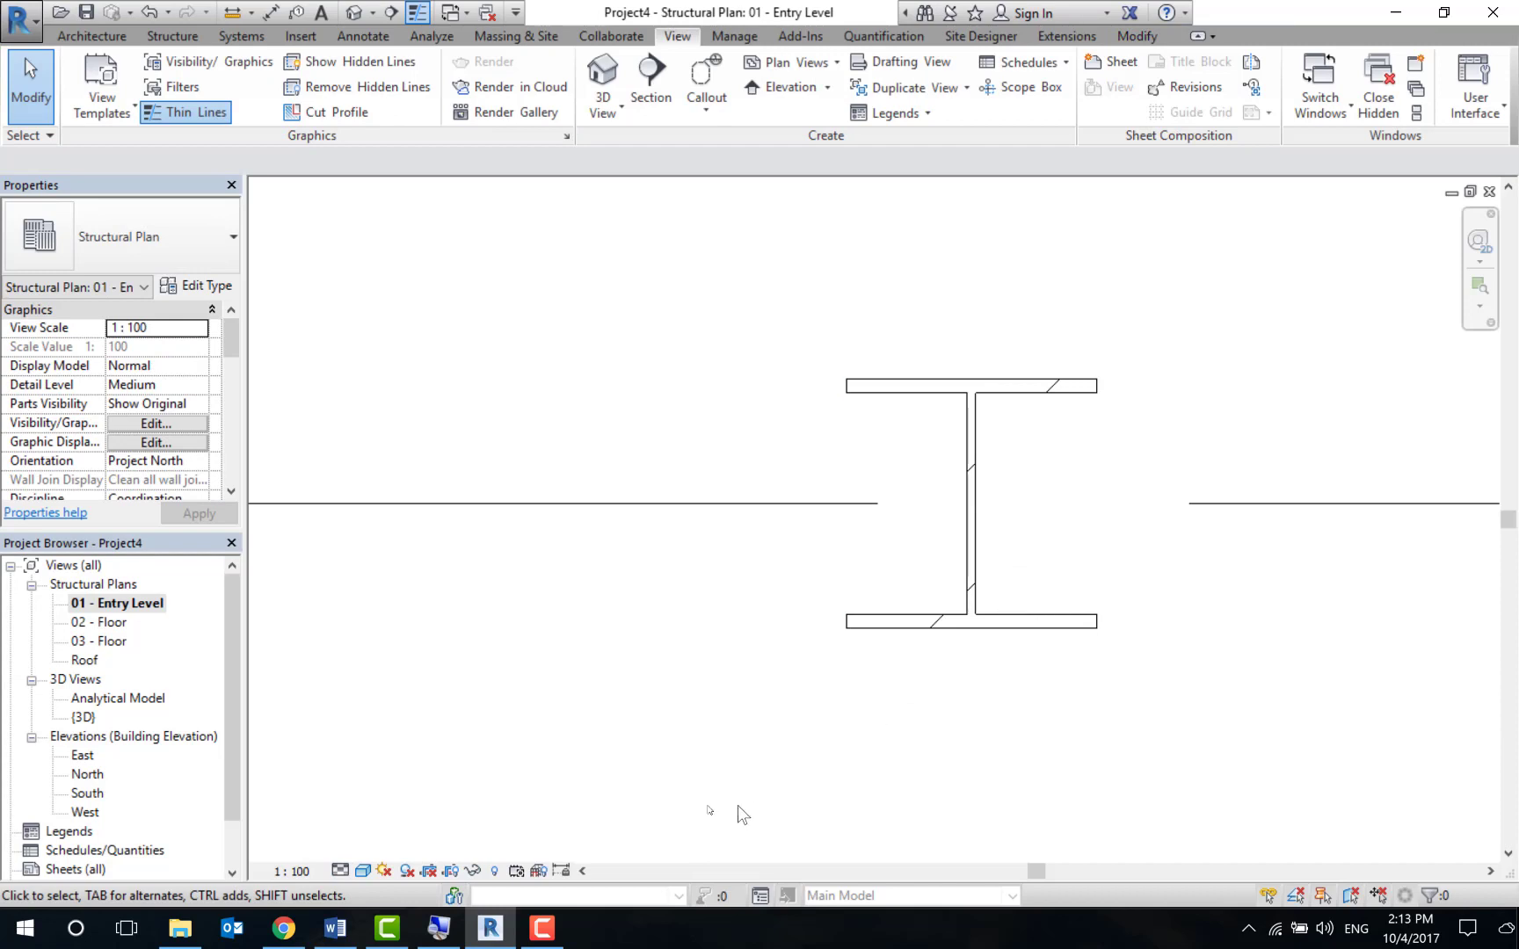
click(343, 873)
click(365, 847)
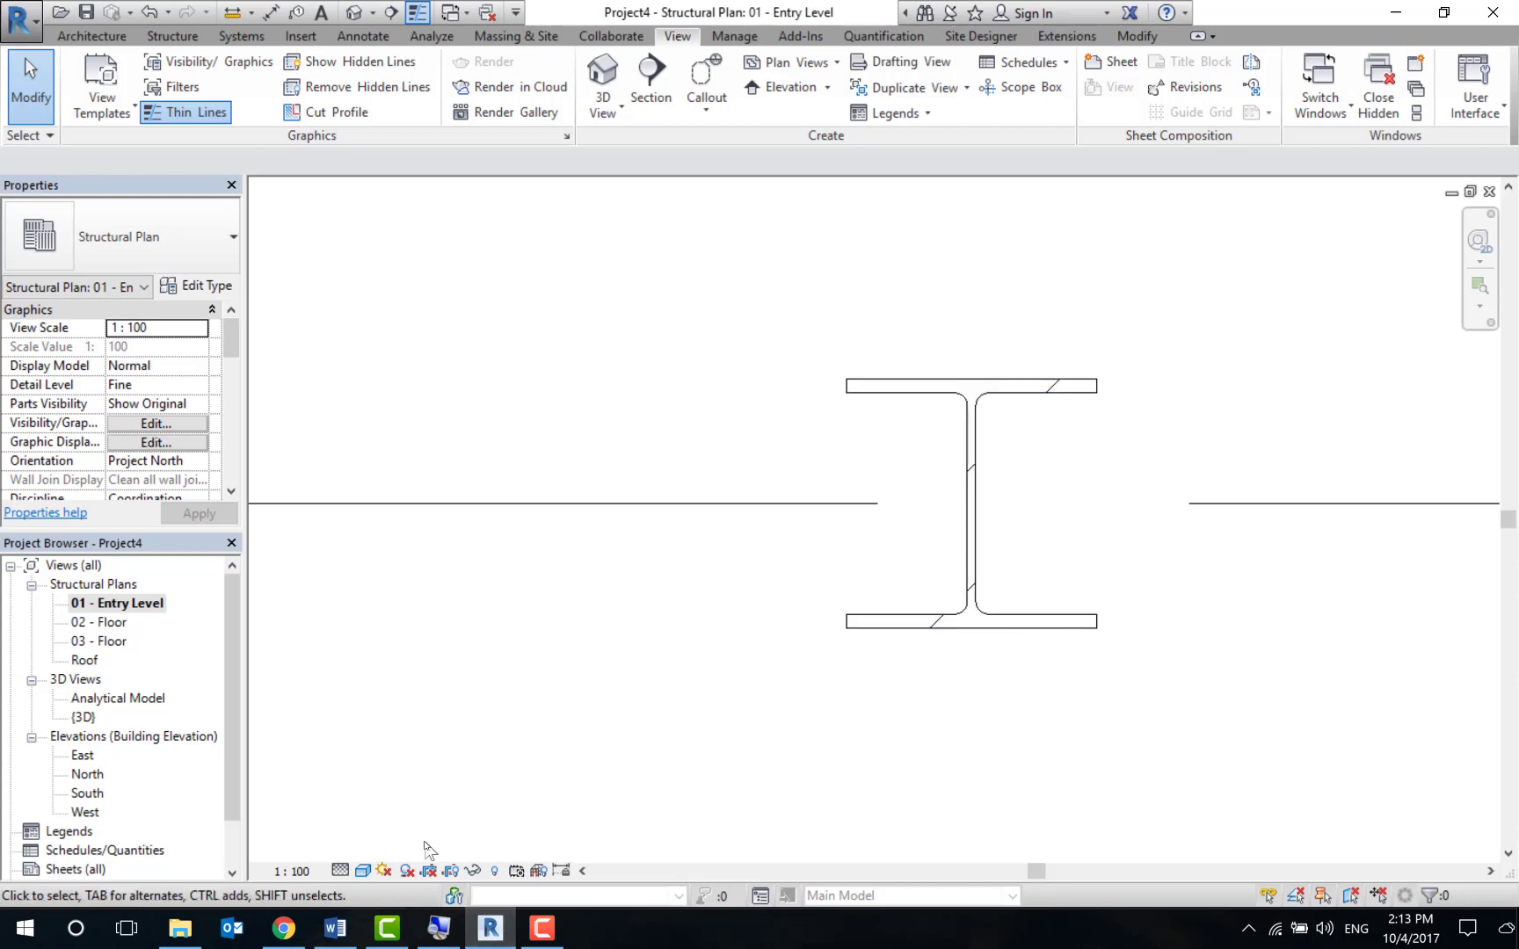
click(363, 871)
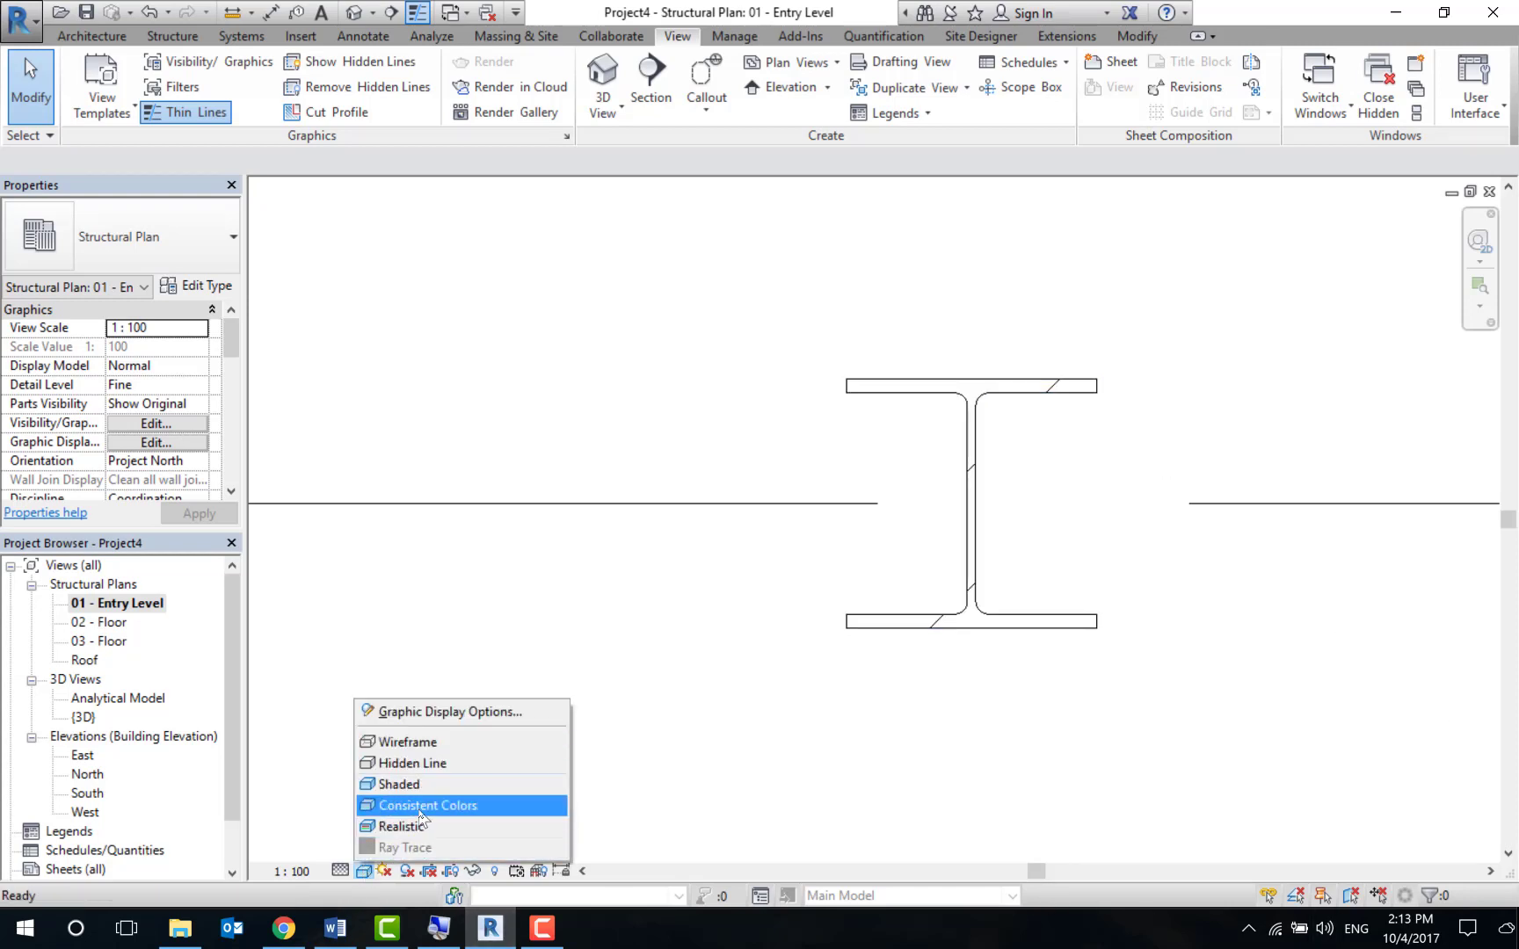
Set the Entry Level plan back to Medium detail and pan to show more of the grid.
click(291, 871)
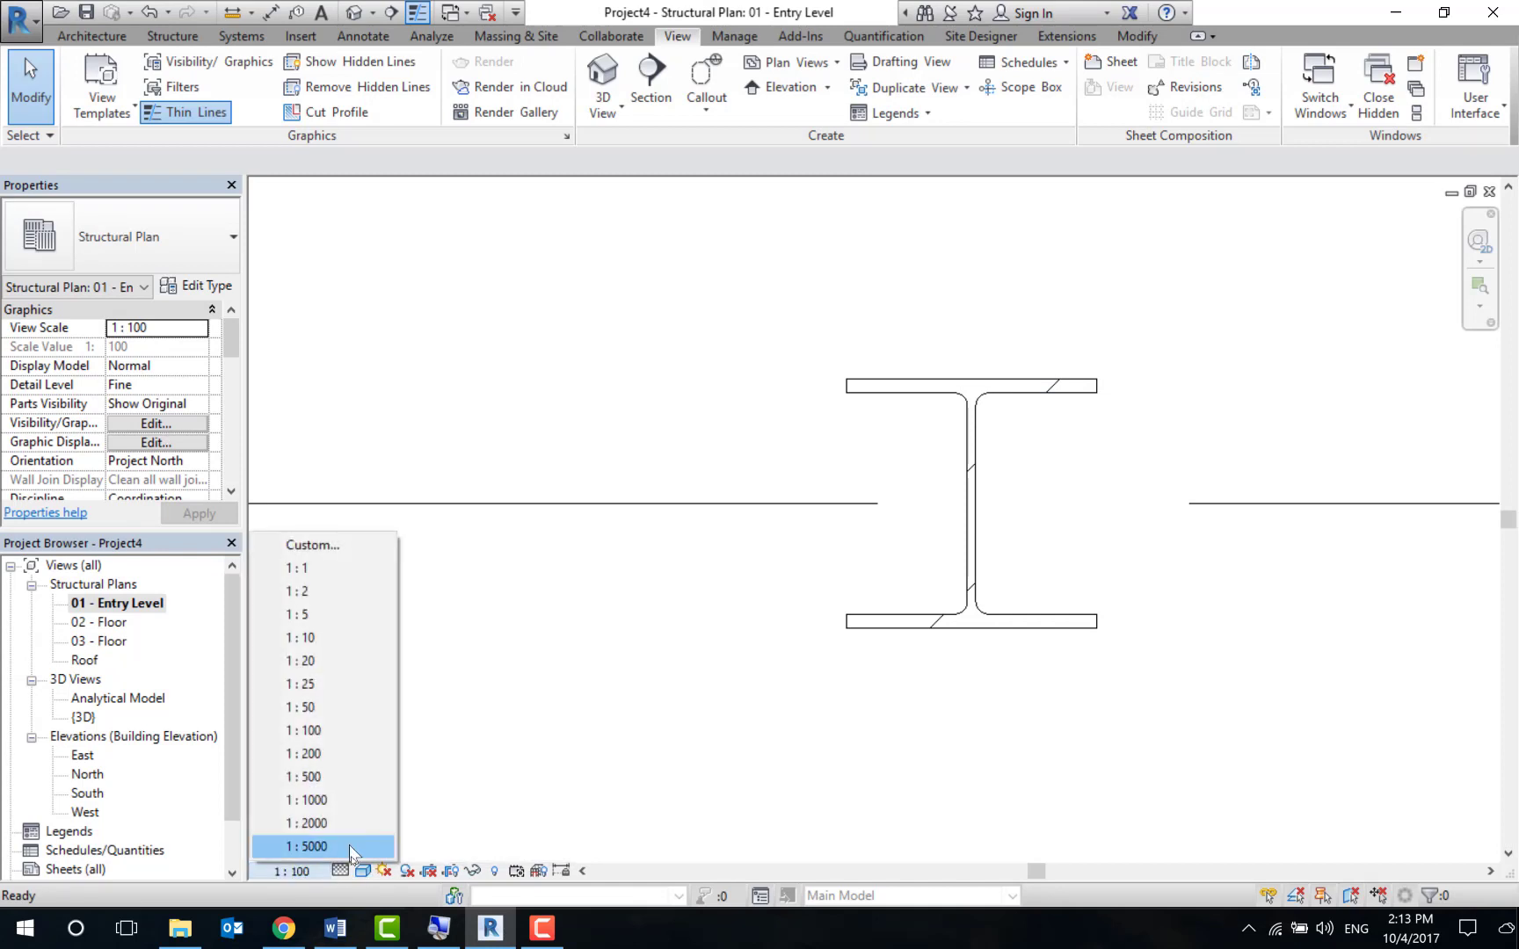
click(343, 870)
click(374, 826)
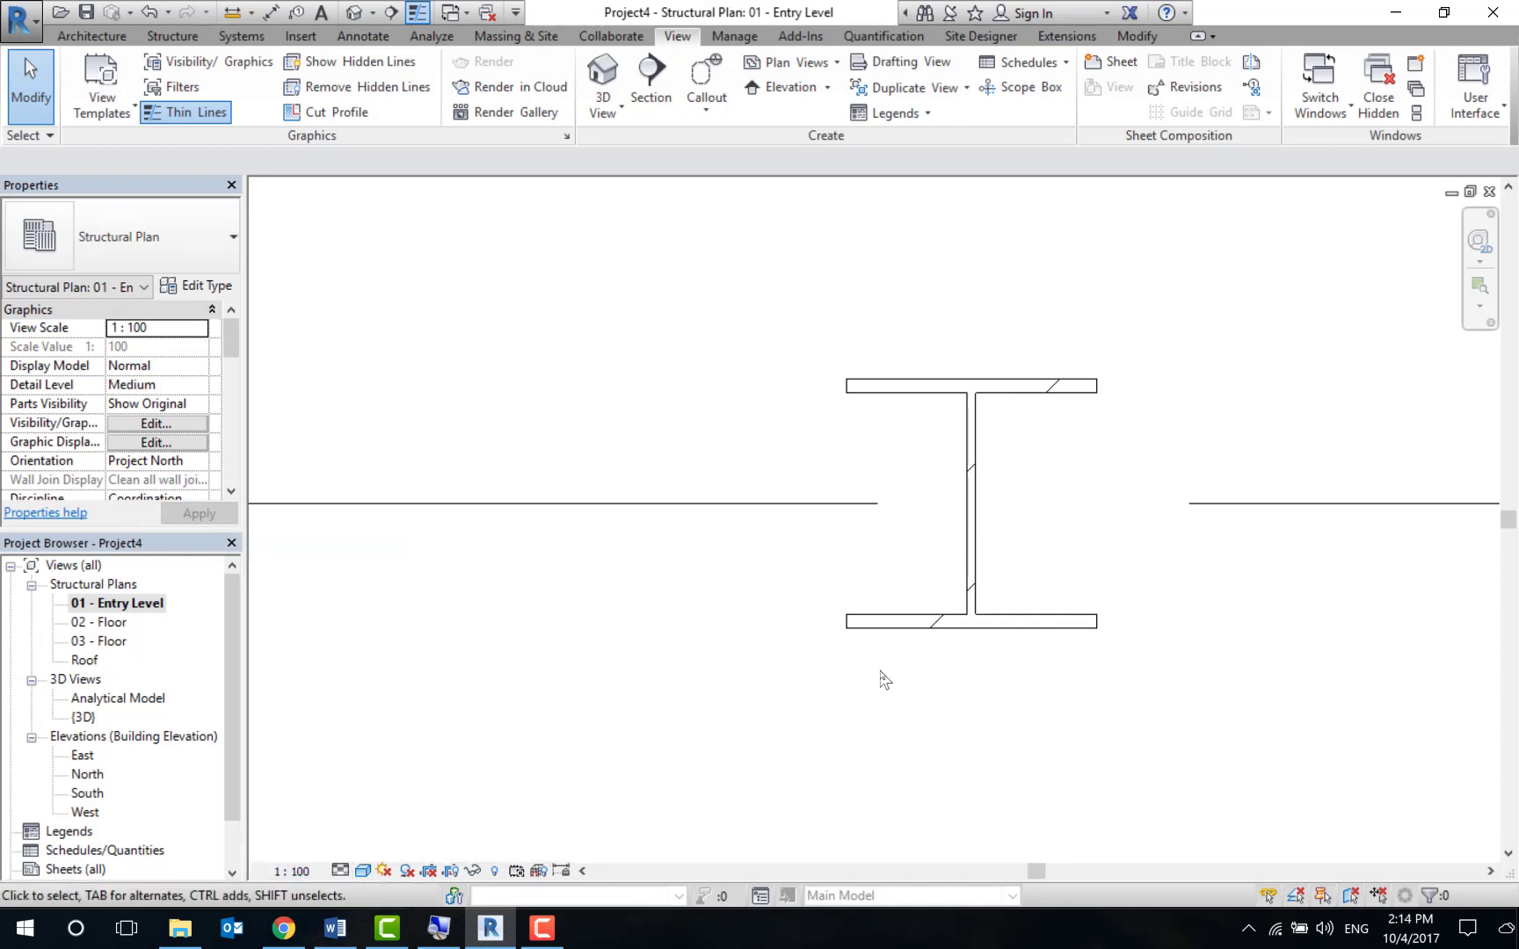
middle_drag(1092, 651, 887, 656)
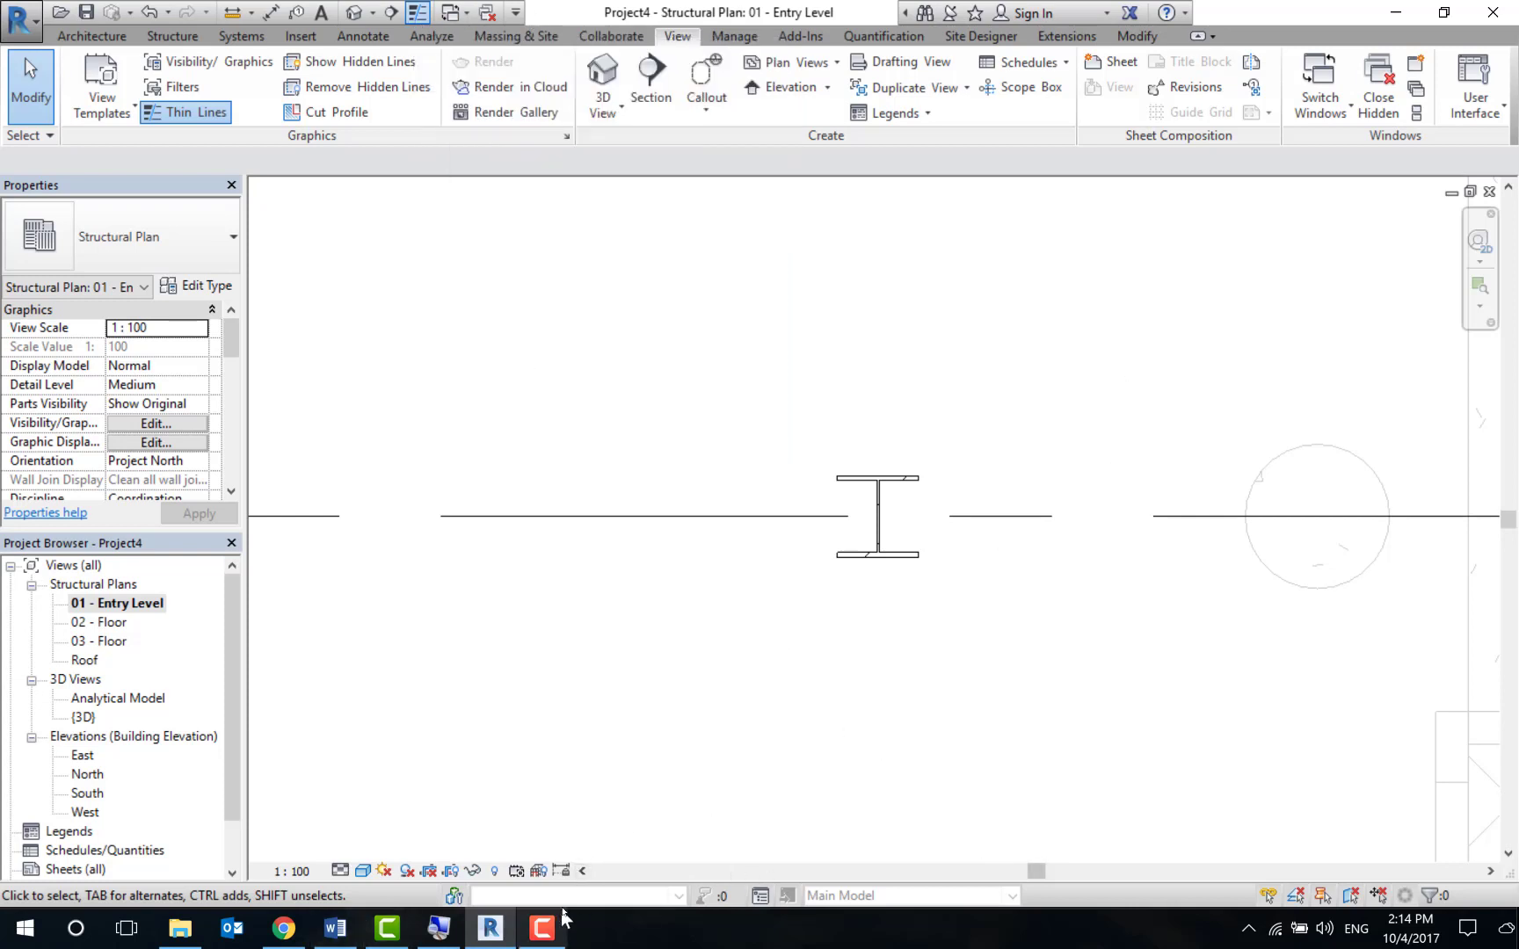
In the {3D} view, select the 300mm round concrete column at A-5 and let Properties fill the panel.
click(557, 940)
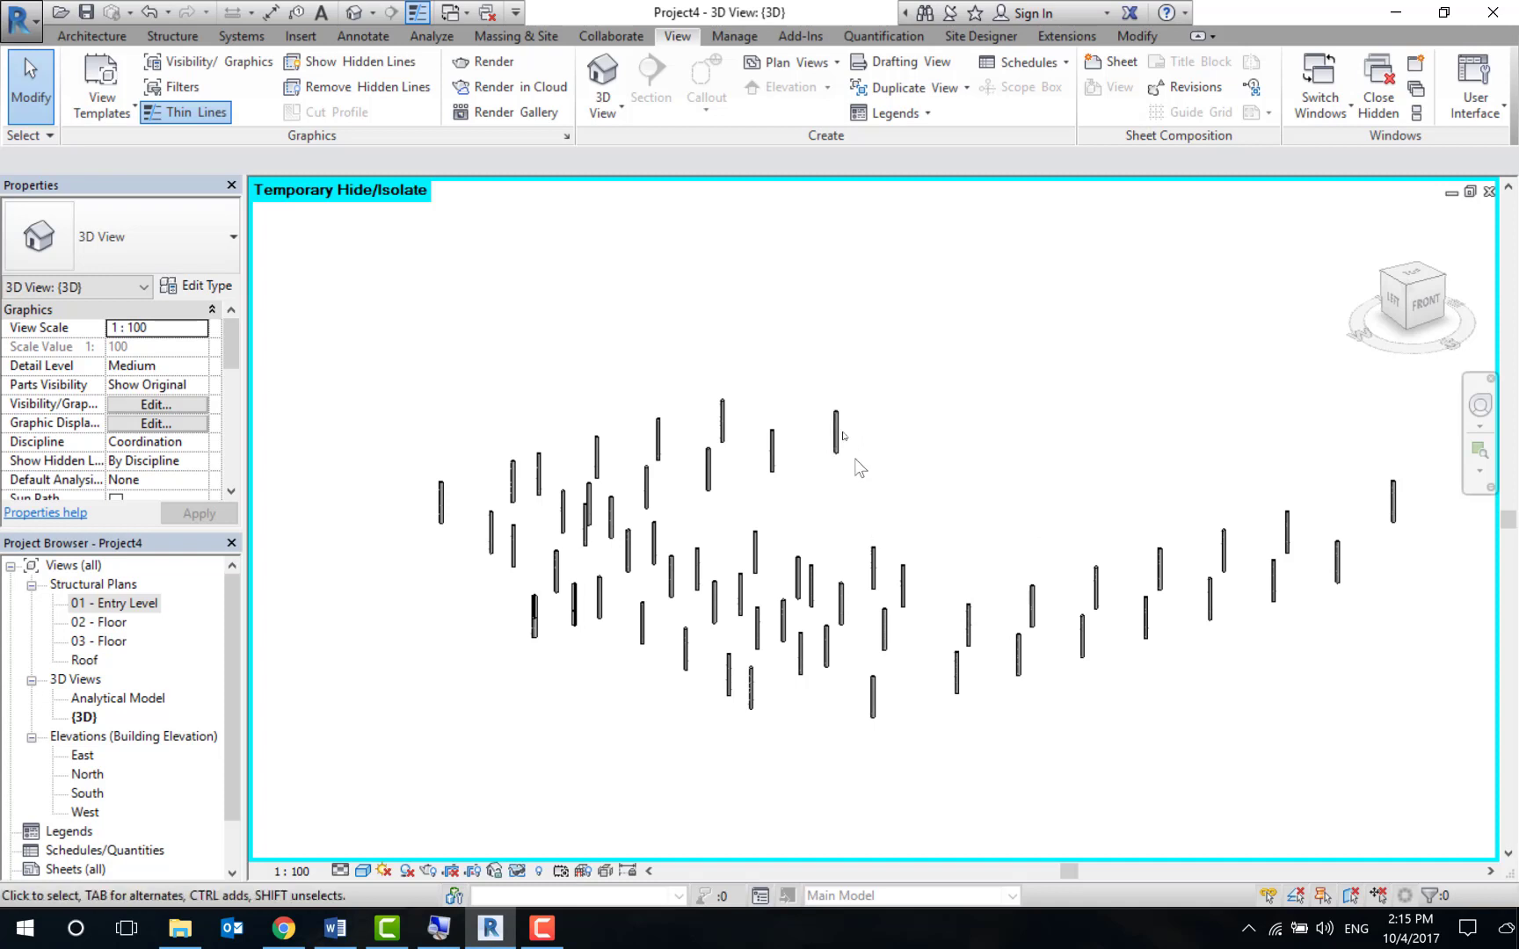
shift+middle_drag(836, 431, 677, 406)
scroll(676, 406, up, 3)
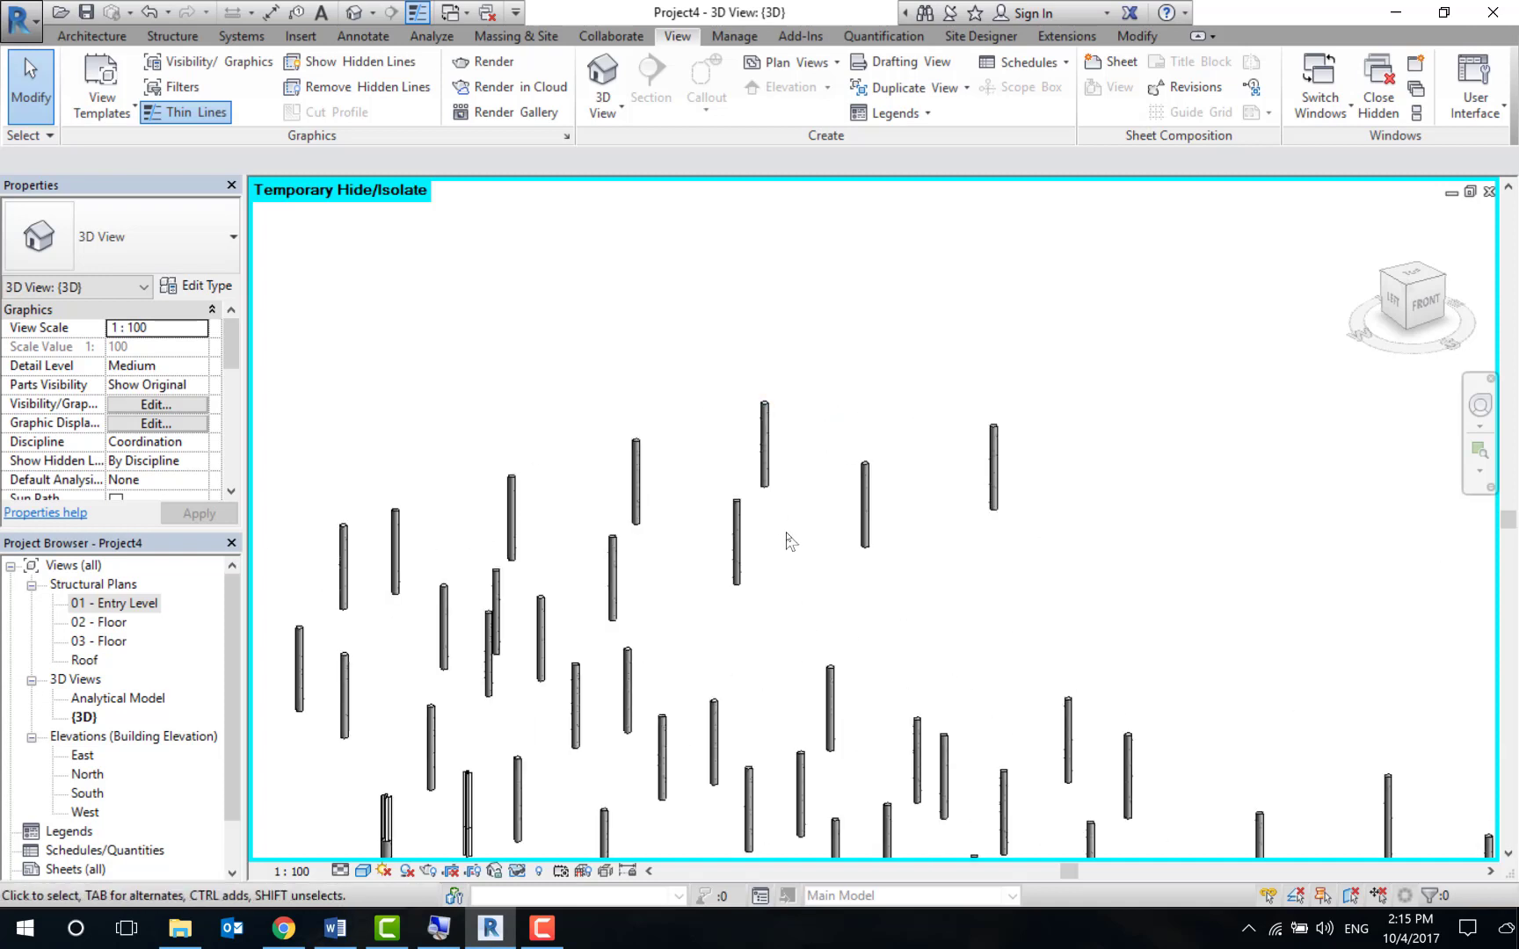
click(764, 446)
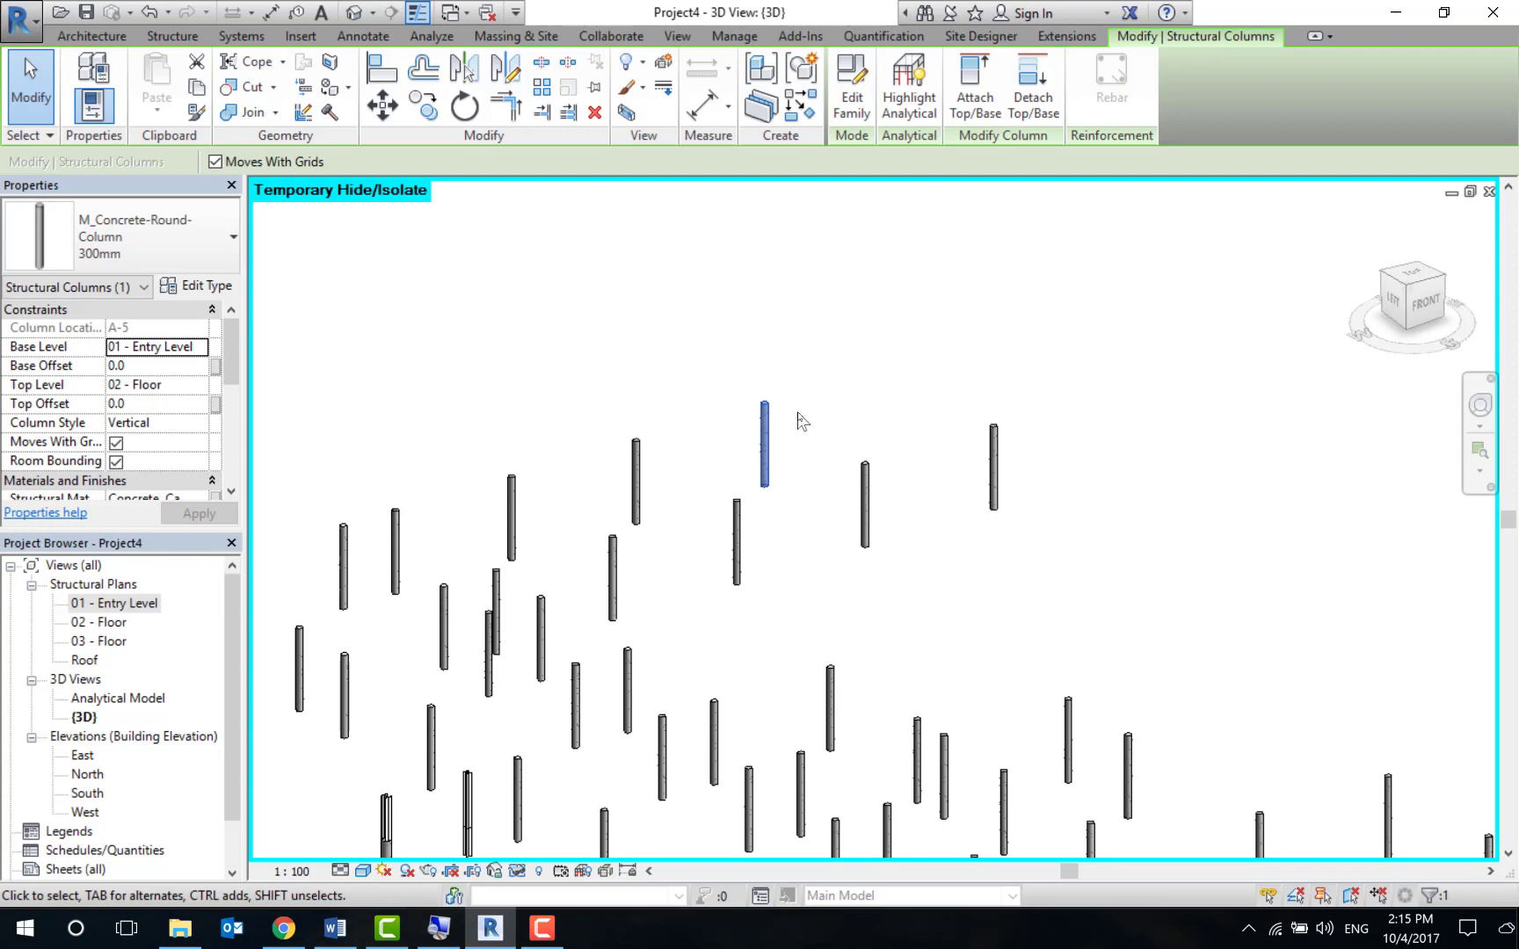
click(231, 543)
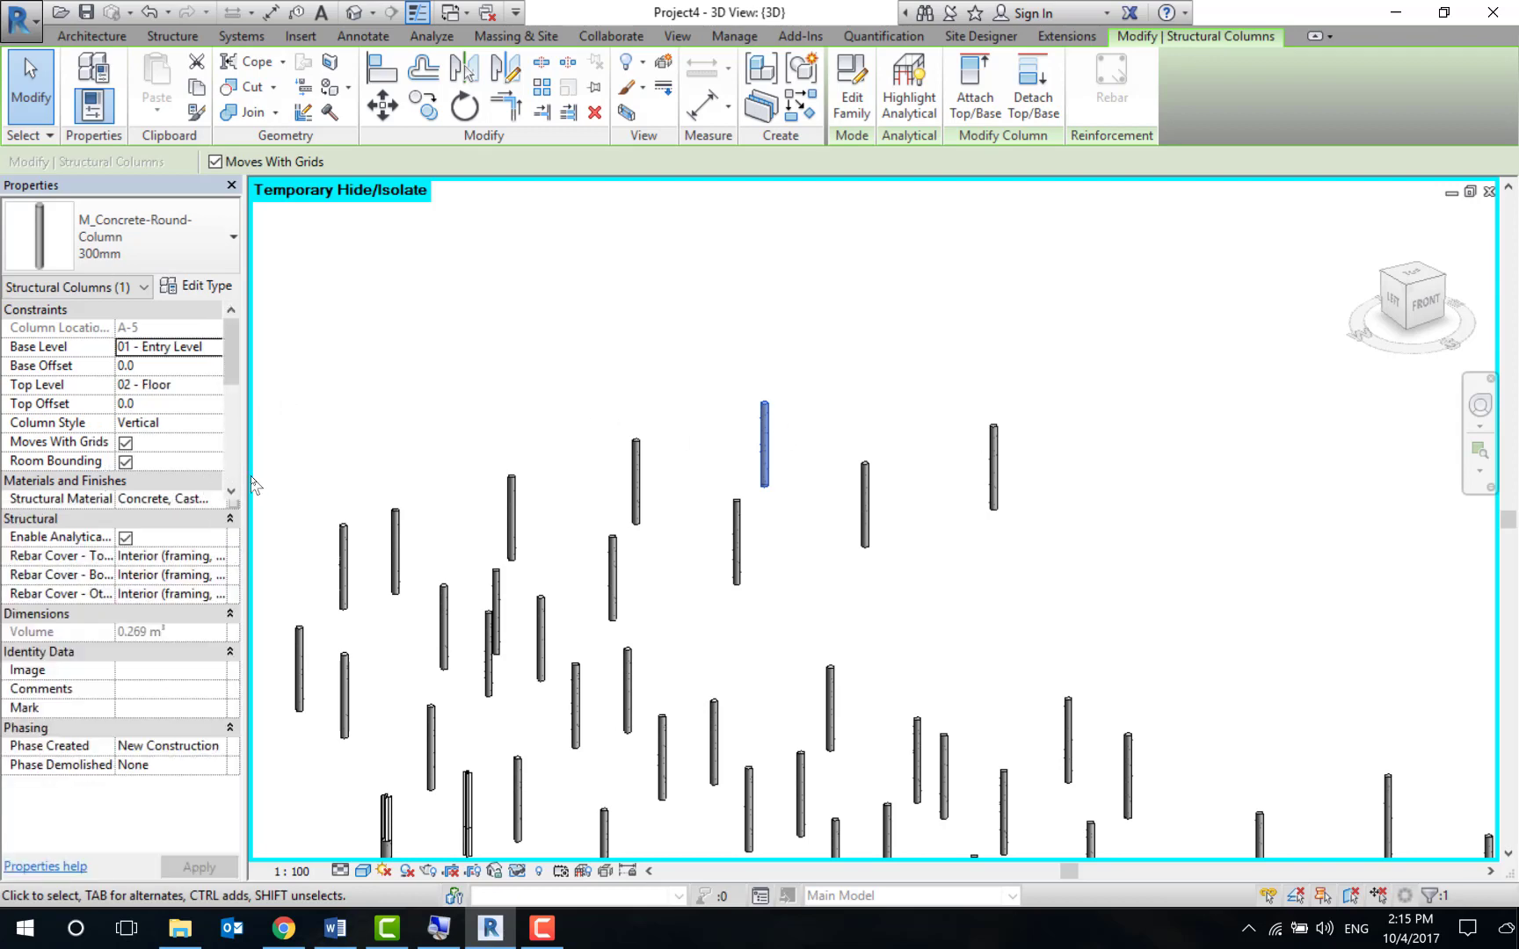
Widen Properties and open the Concrete, Cast-in-Place gray structural material in the Material Browser.
drag(247, 483, 382, 464)
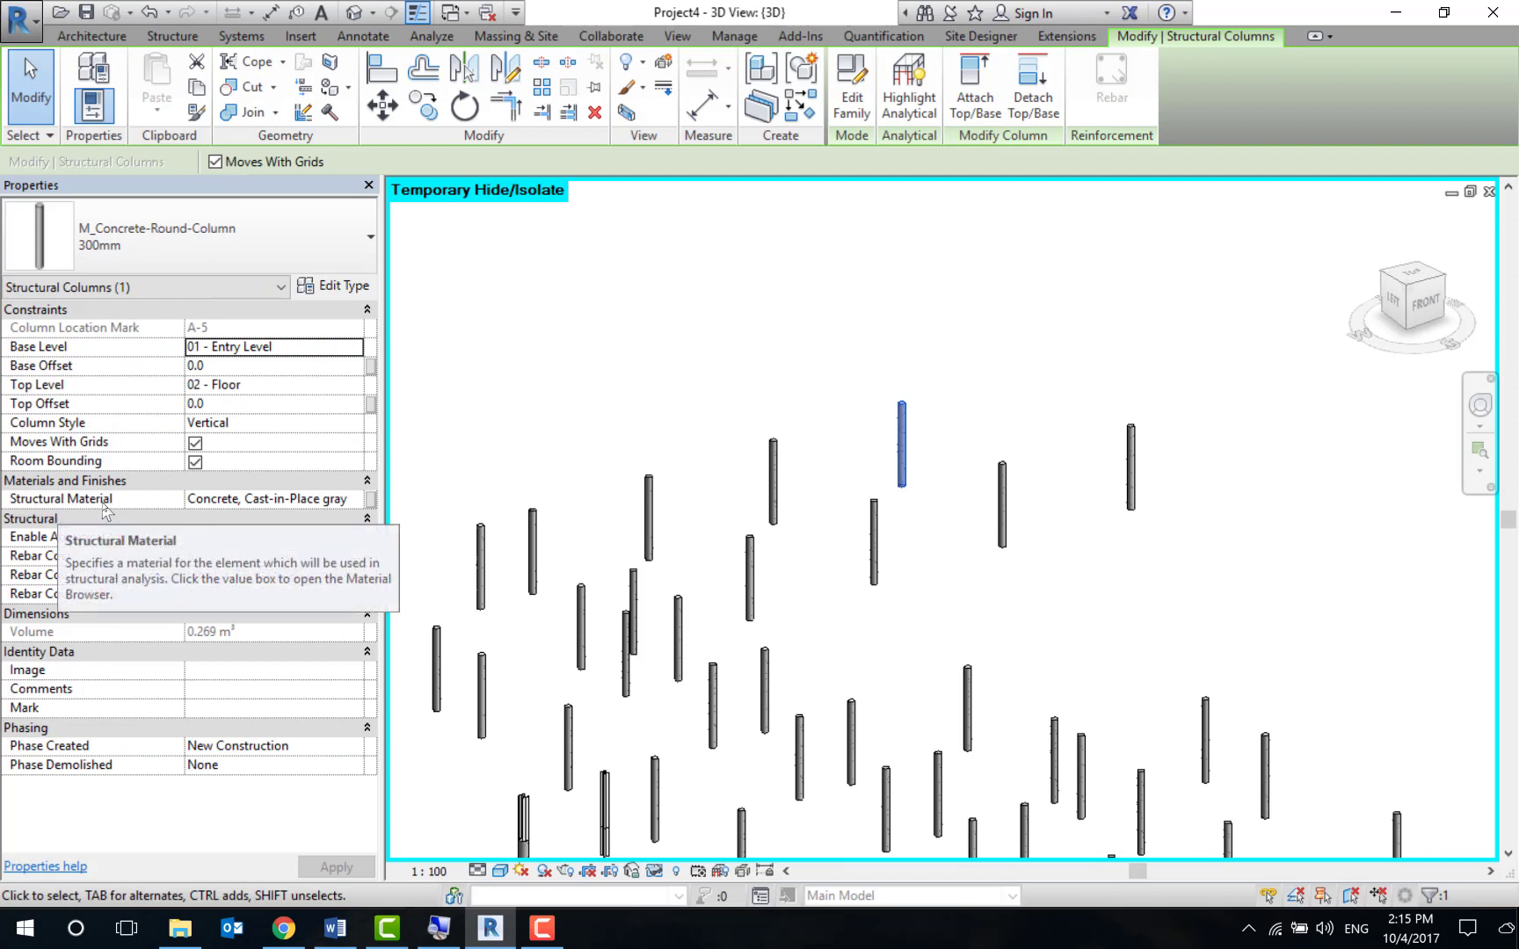
click(355, 505)
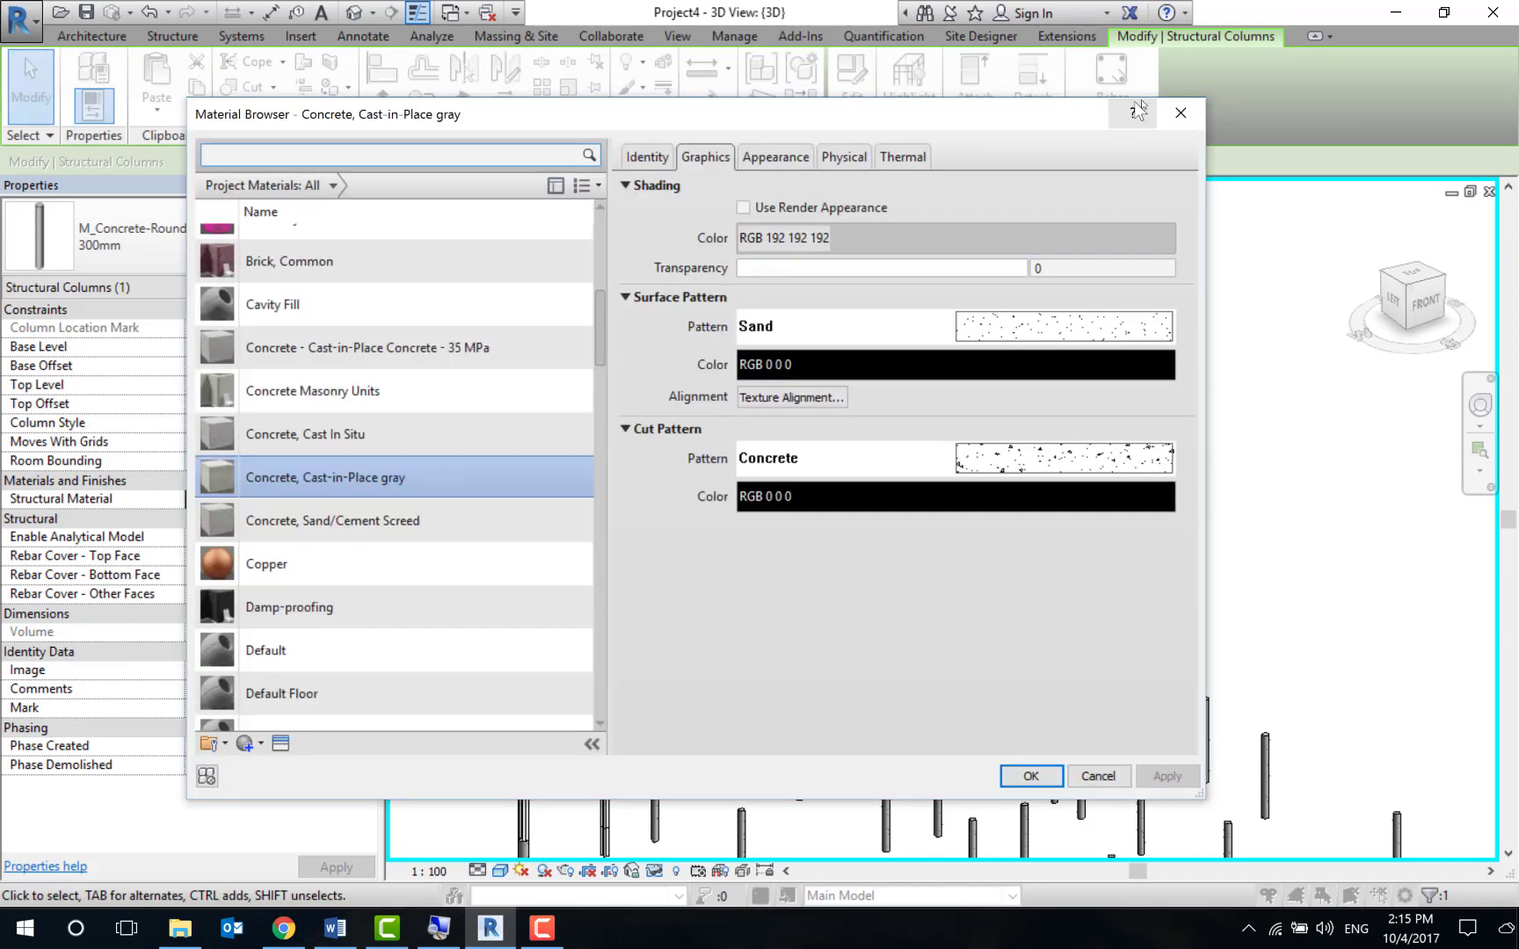
click(1180, 112)
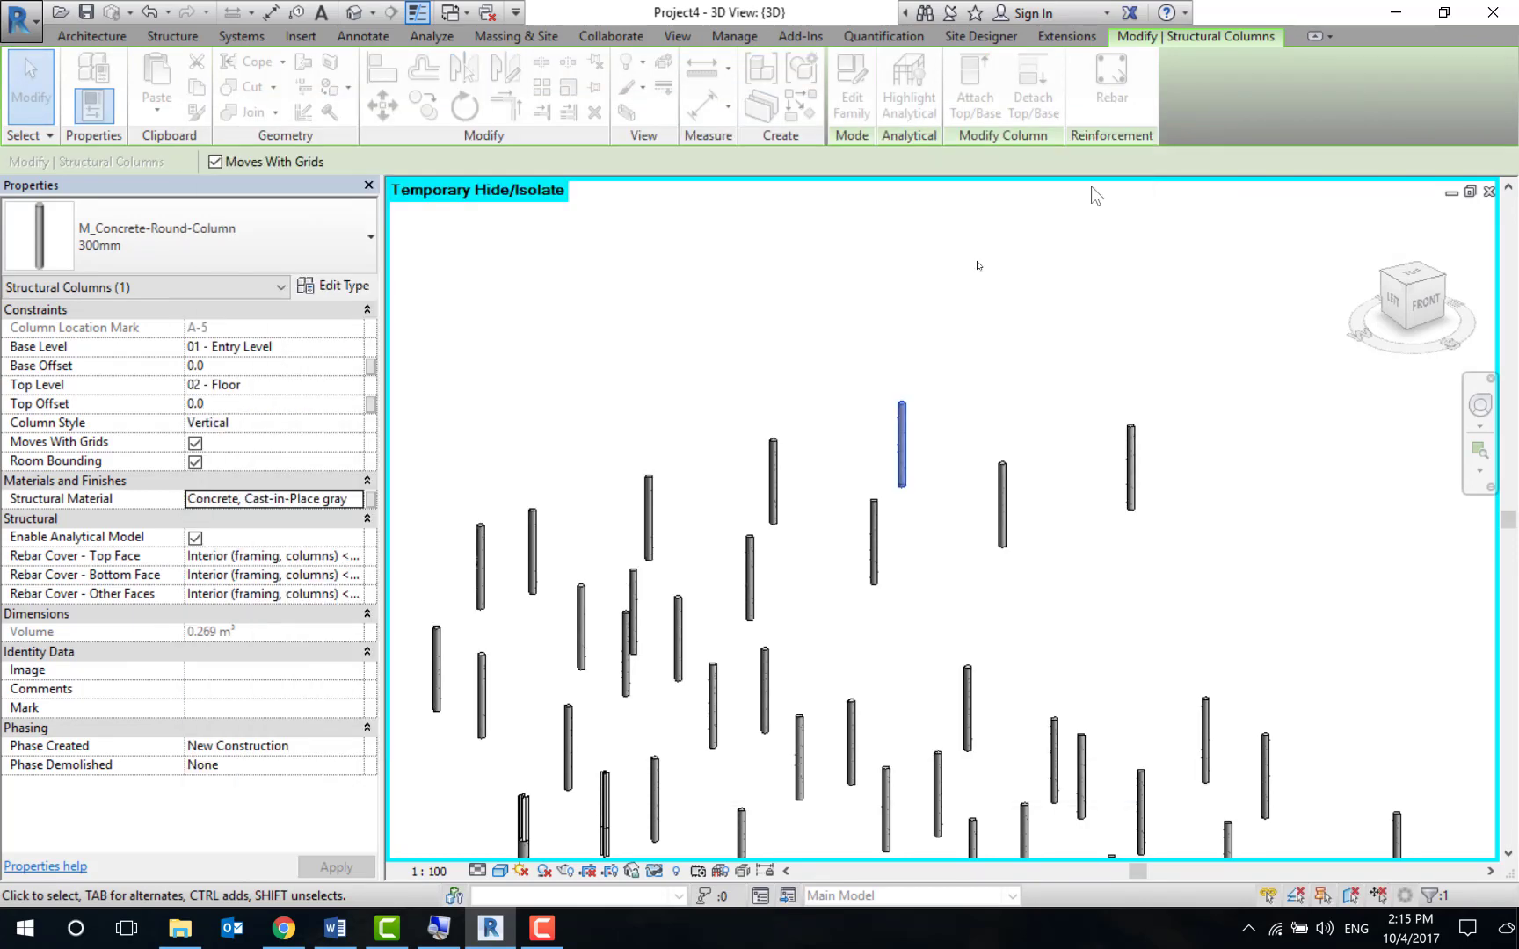
click(358, 499)
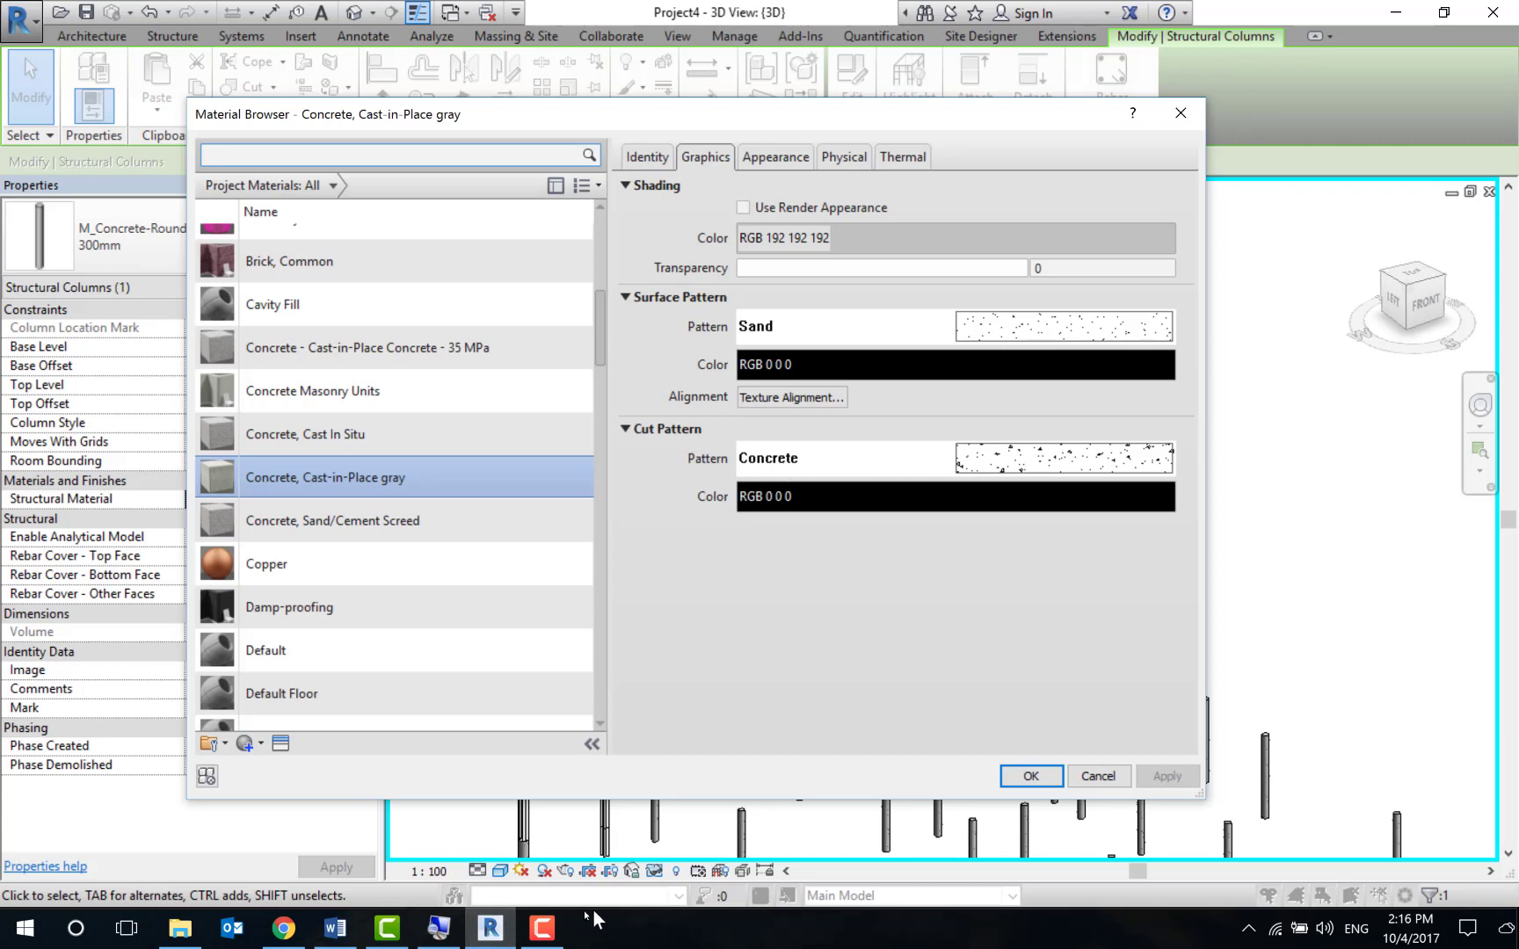
click(542, 927)
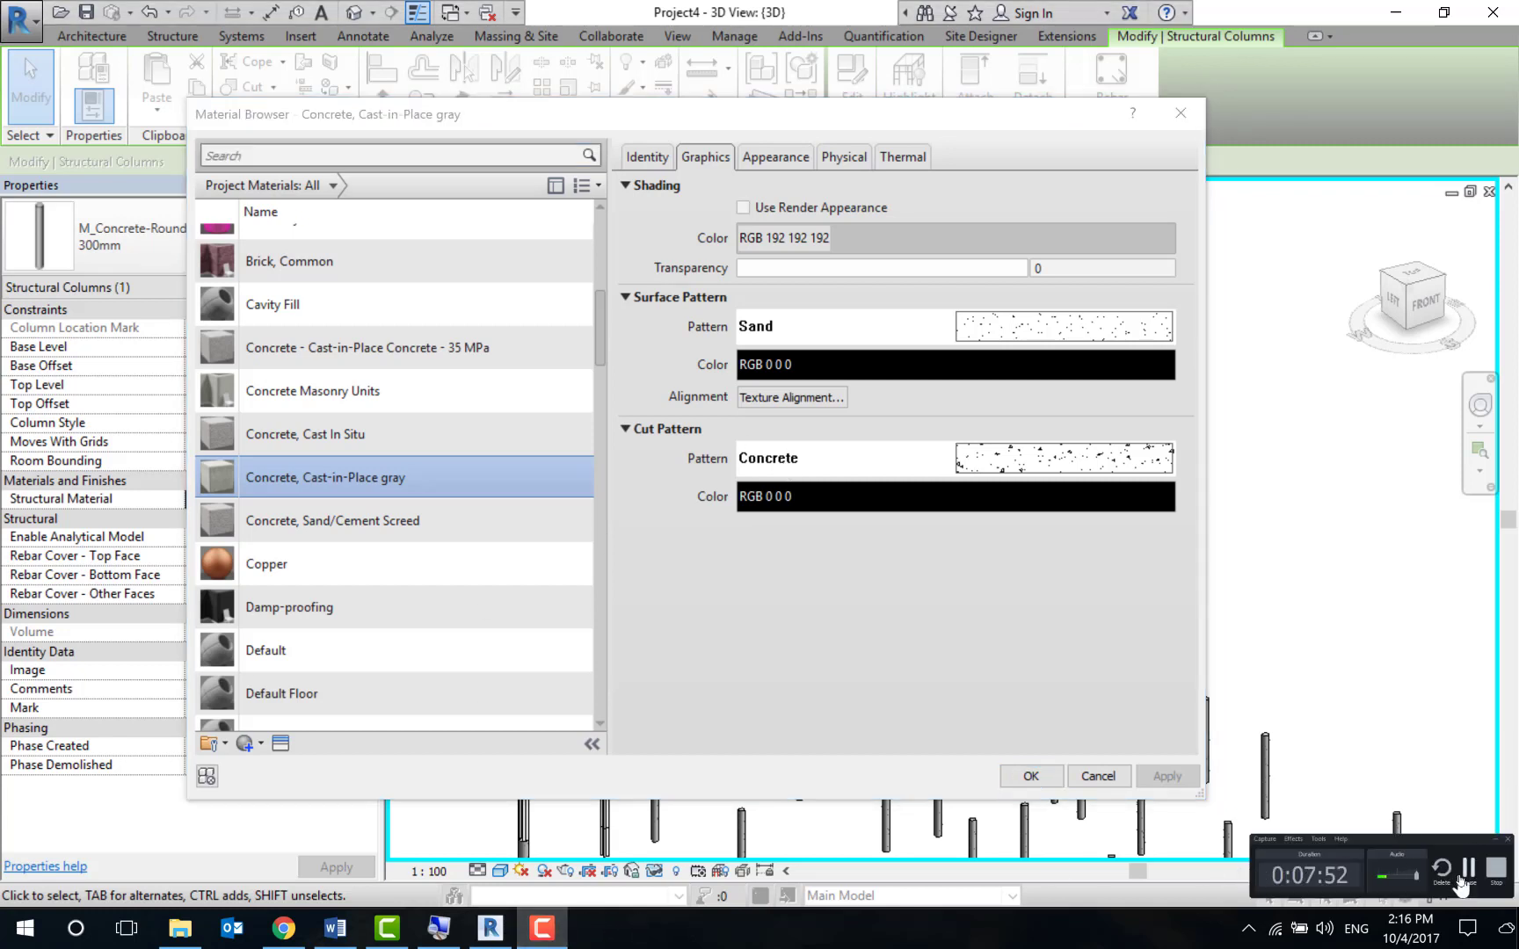
click(1467, 868)
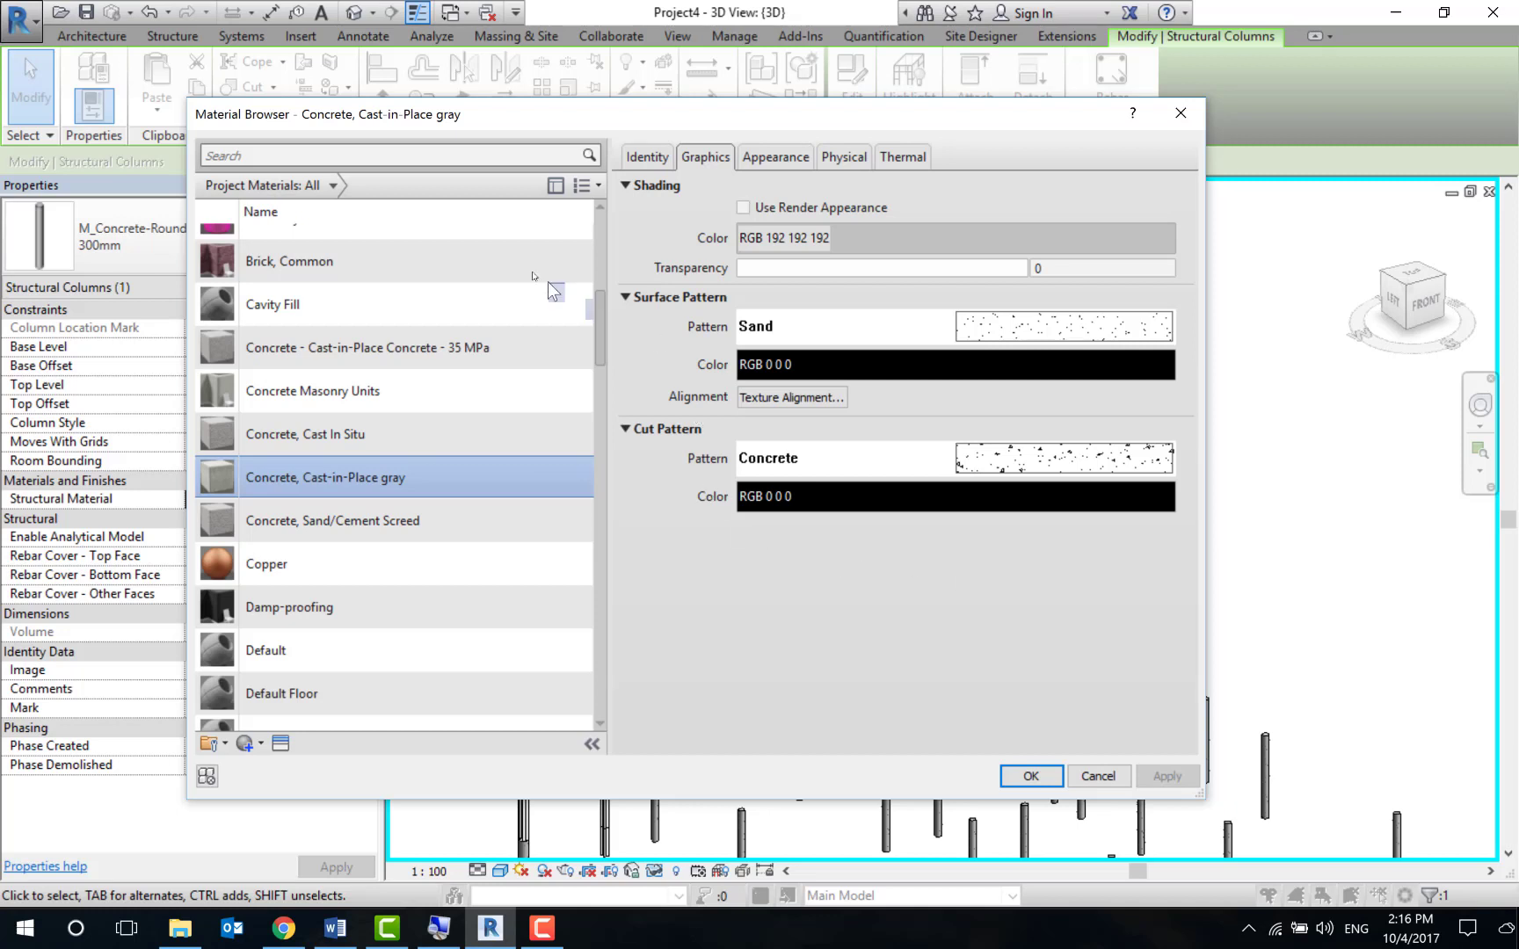
click(665, 161)
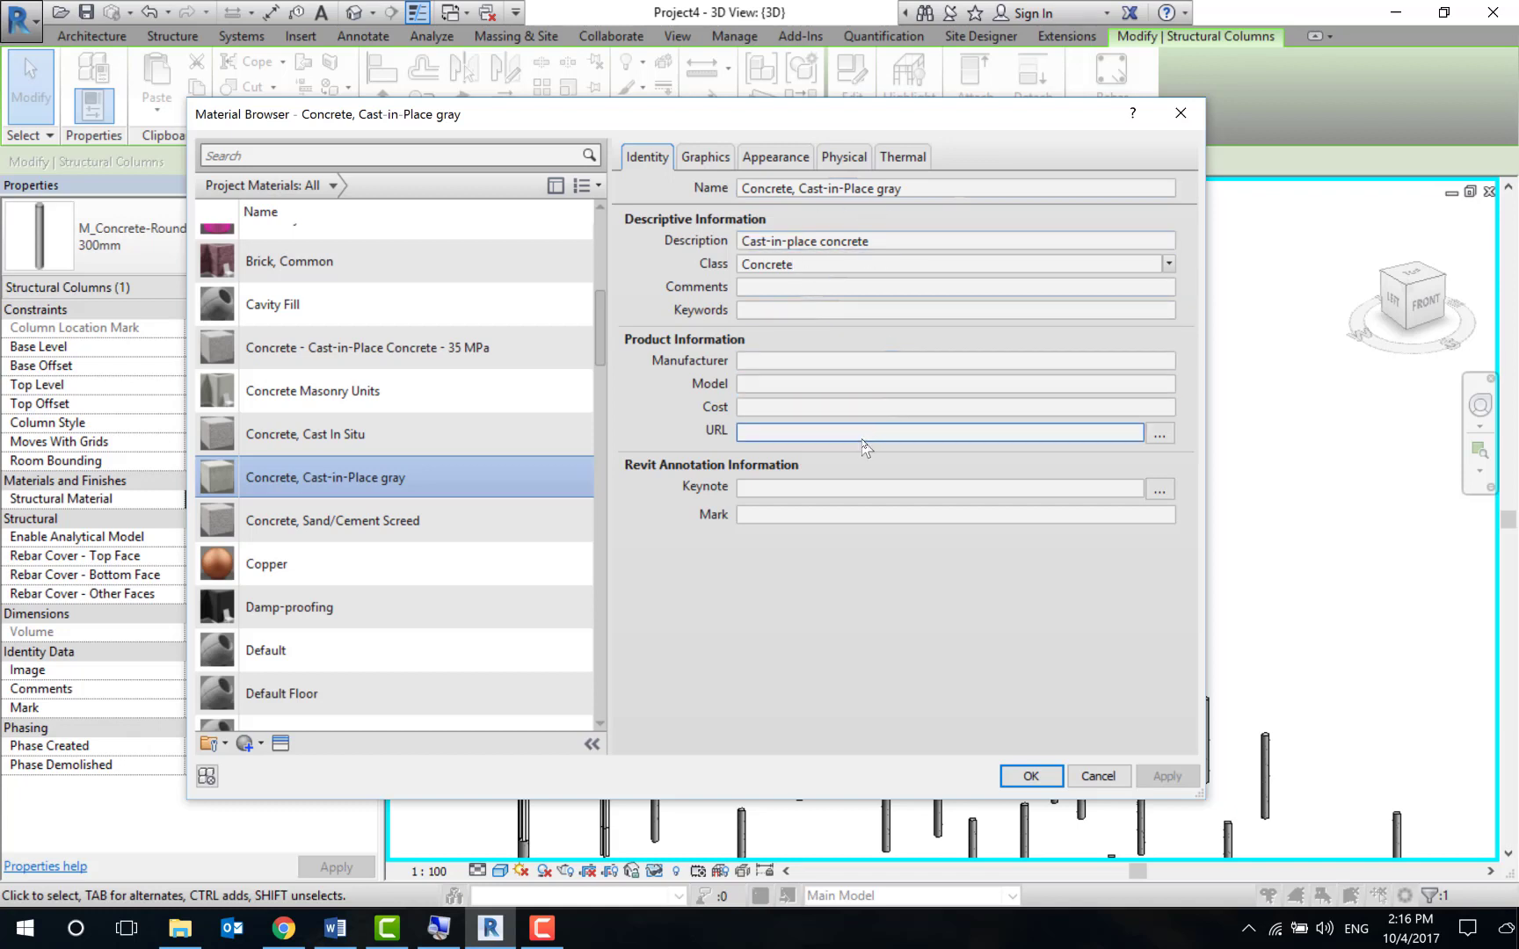
click(703, 157)
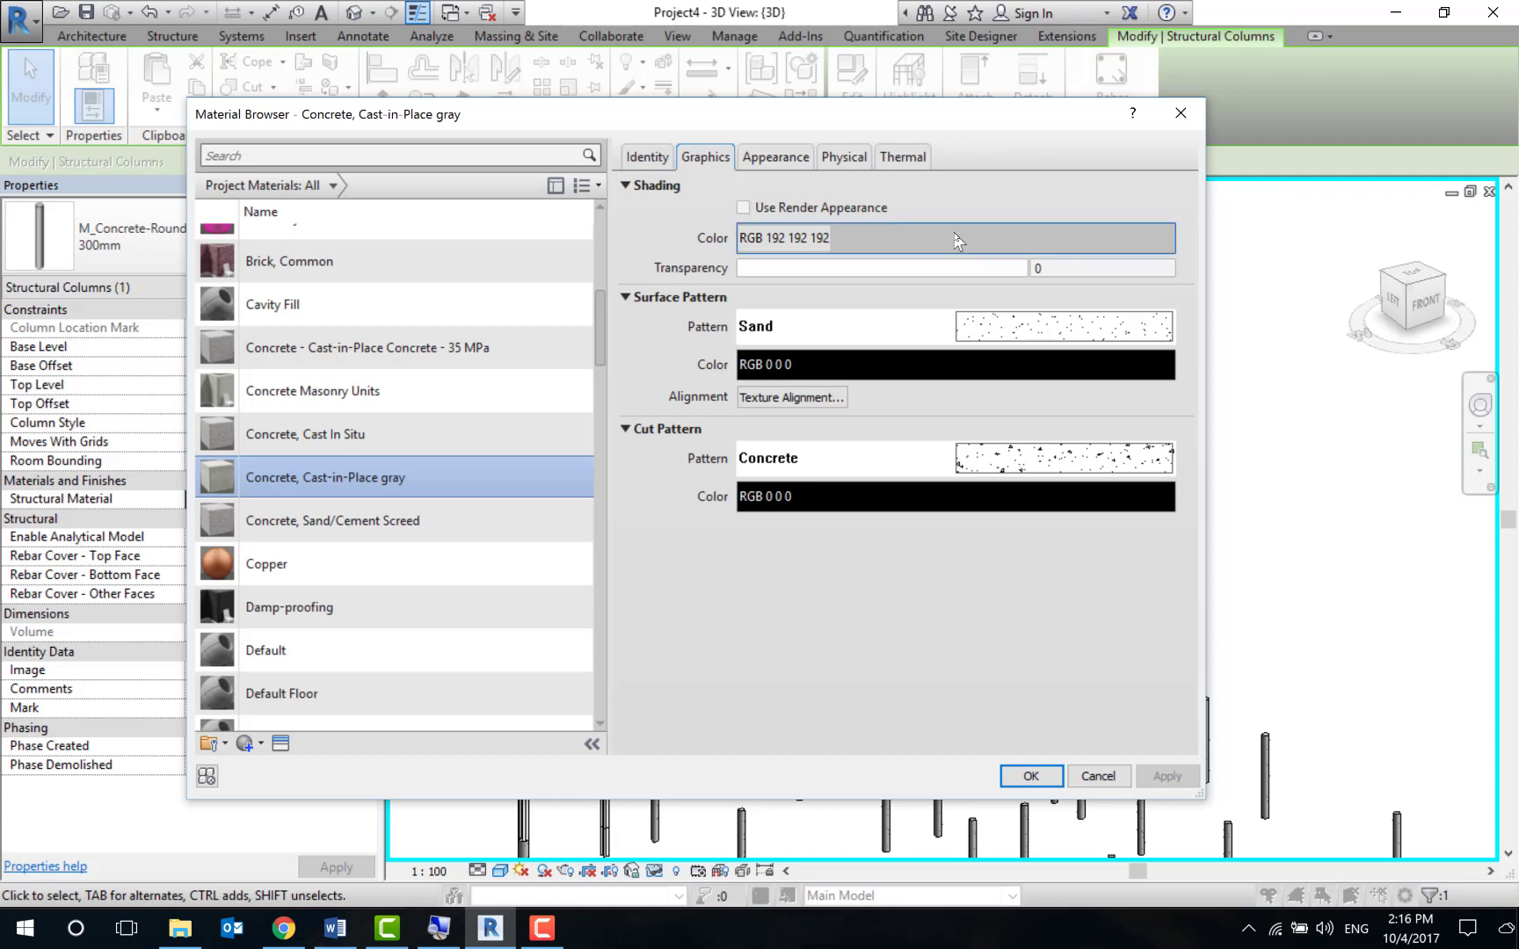
click(886, 228)
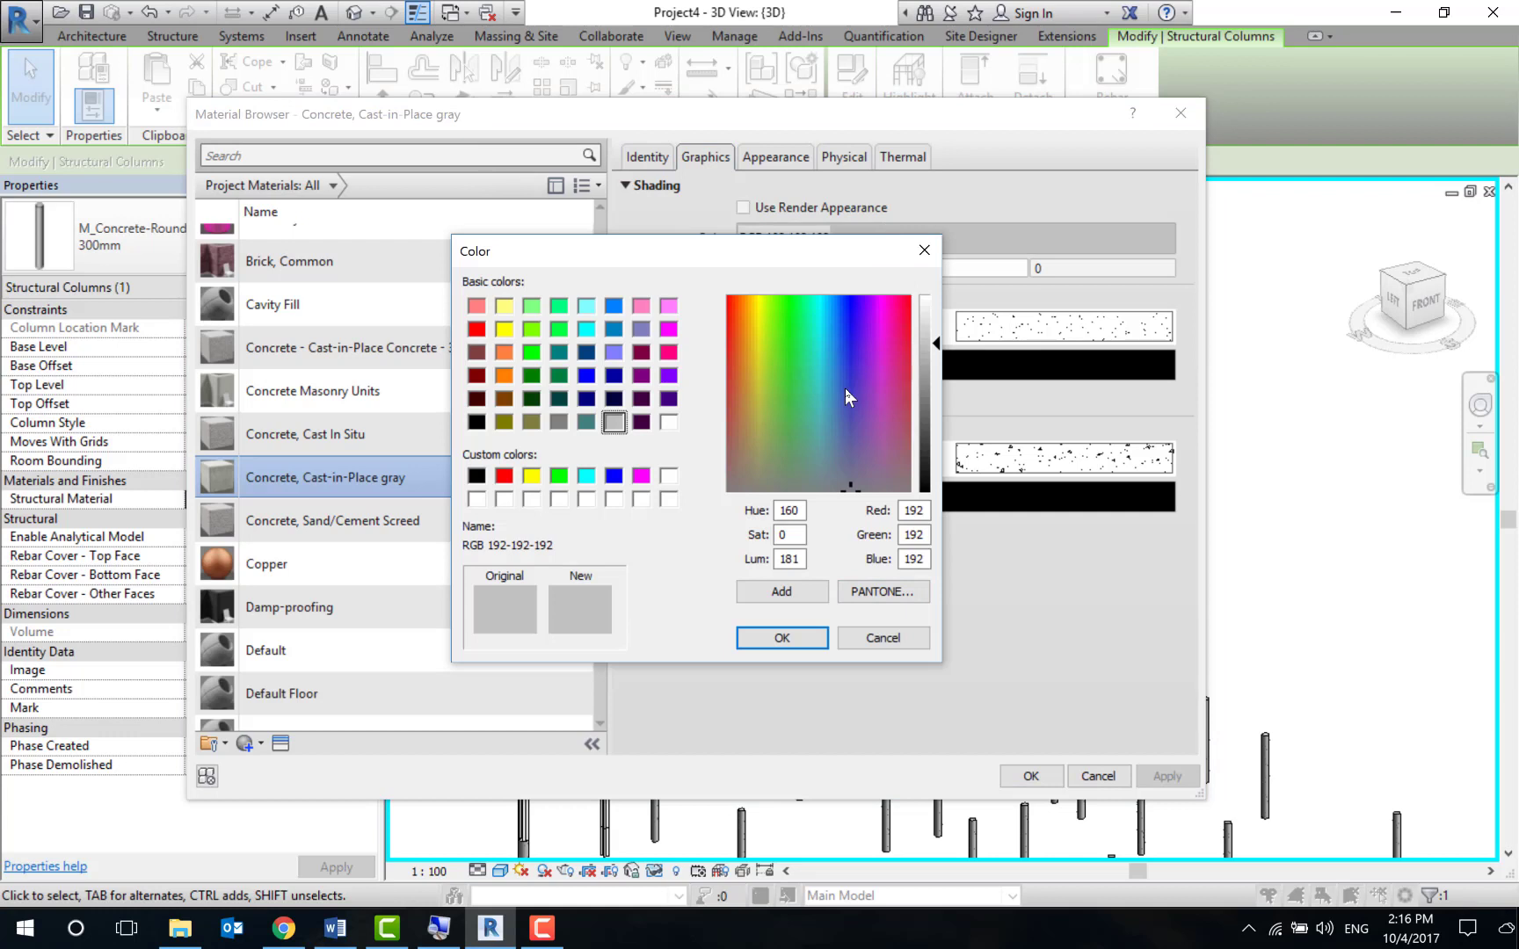
click(806, 637)
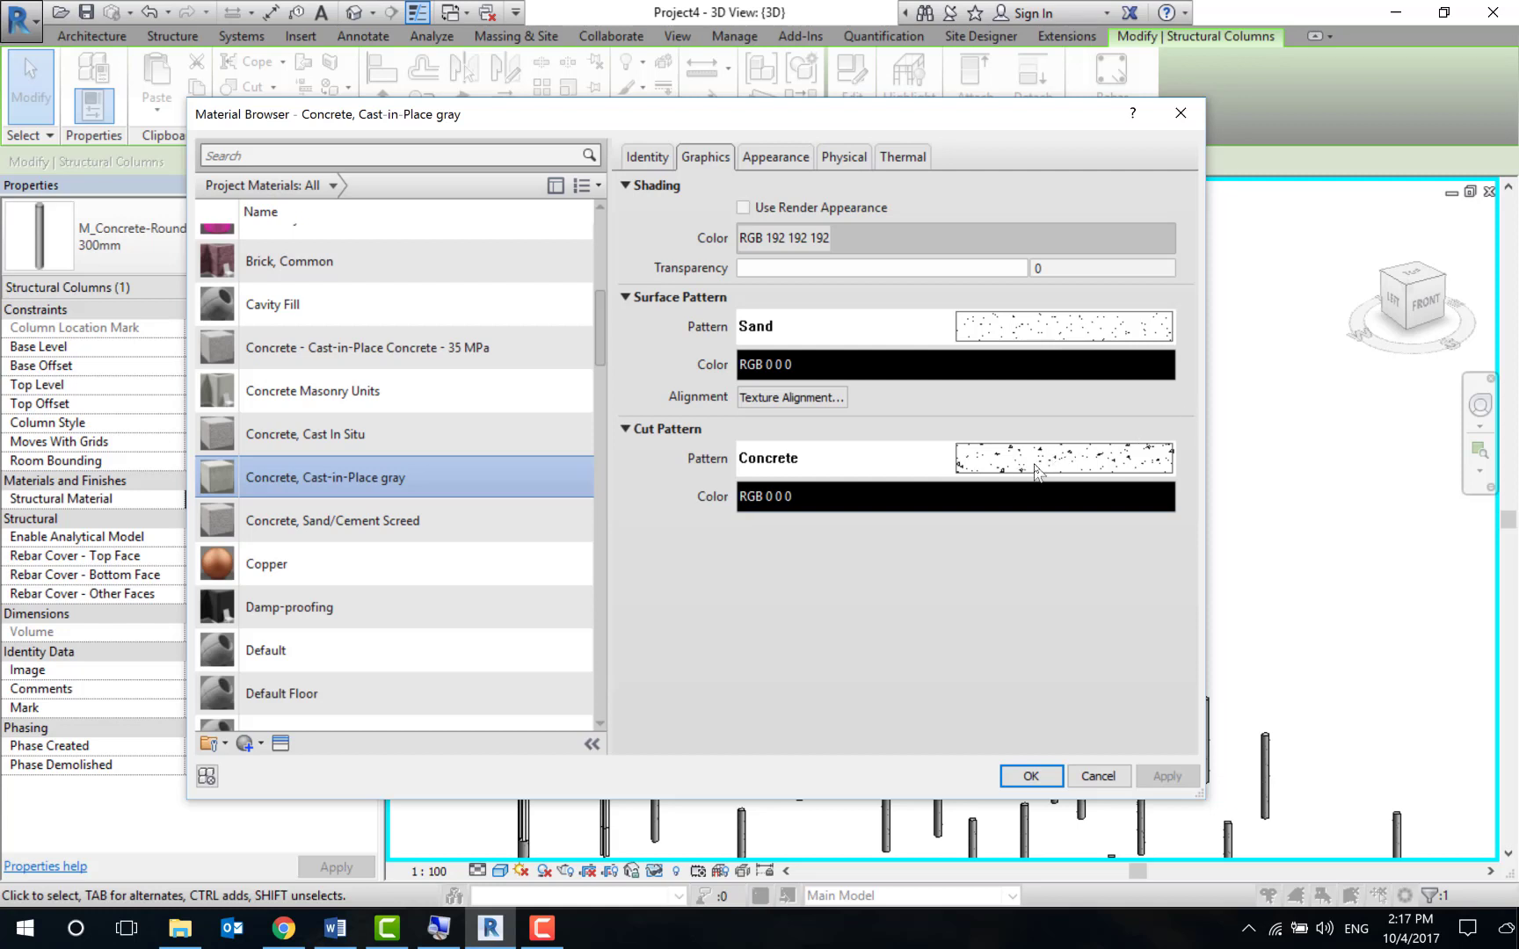
Check the Sand surface fill pattern without changing it, then view the Appearance settings.
click(1059, 330)
mouse_move(1077, 431)
mouse_down()
mouse_move(1078, 337)
mouse_move(1080, 494)
mouse_move(1076, 329)
mouse_move(1071, 483)
mouse_up()
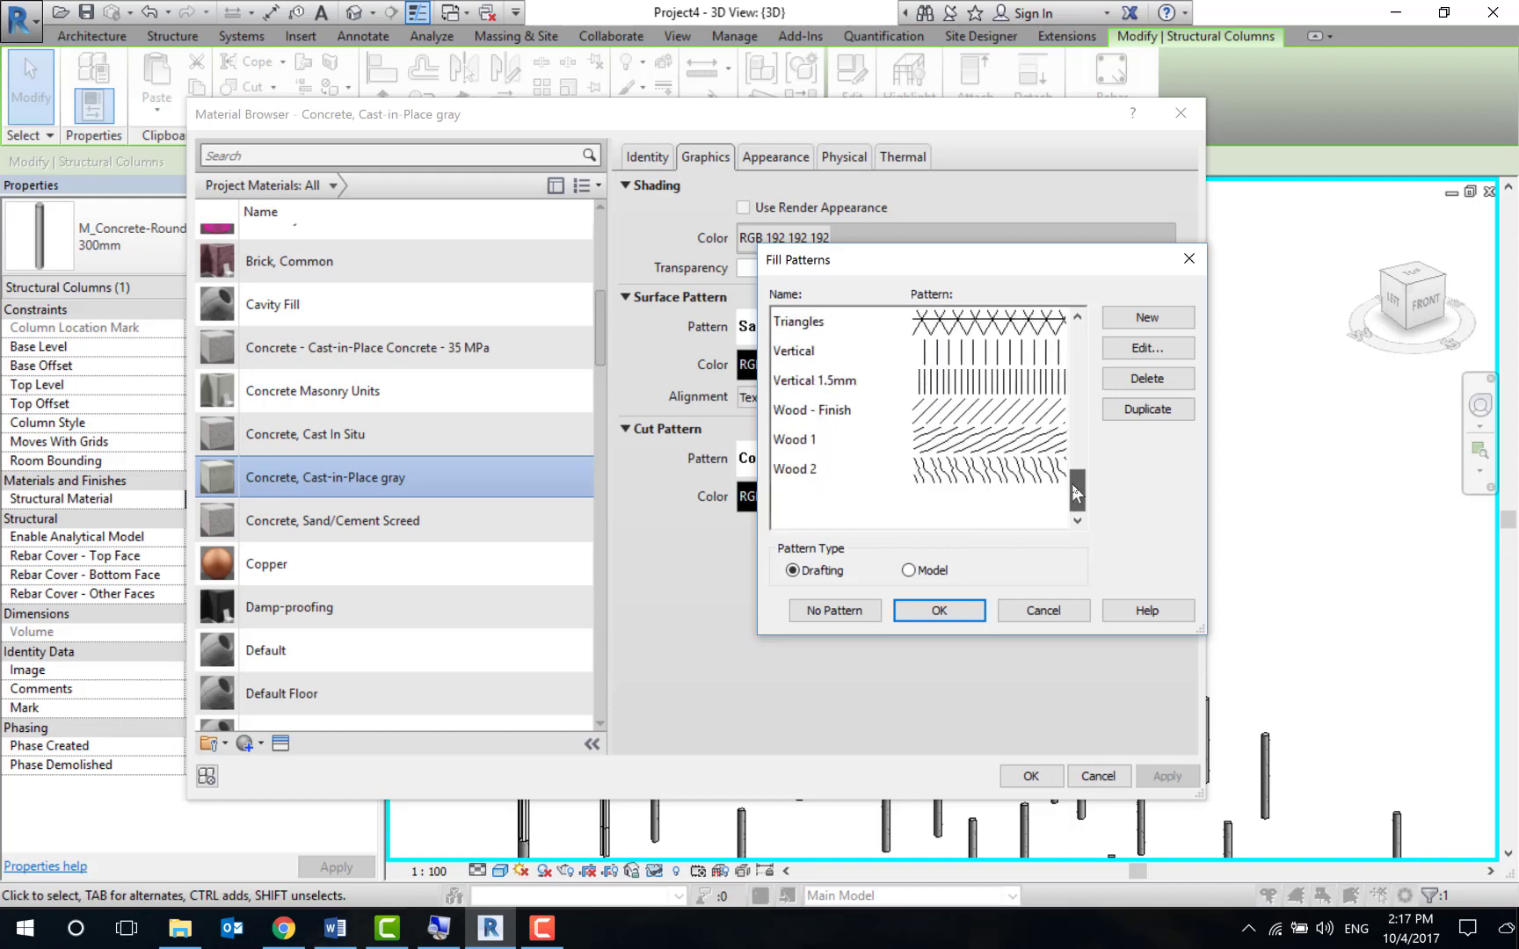
click(1061, 613)
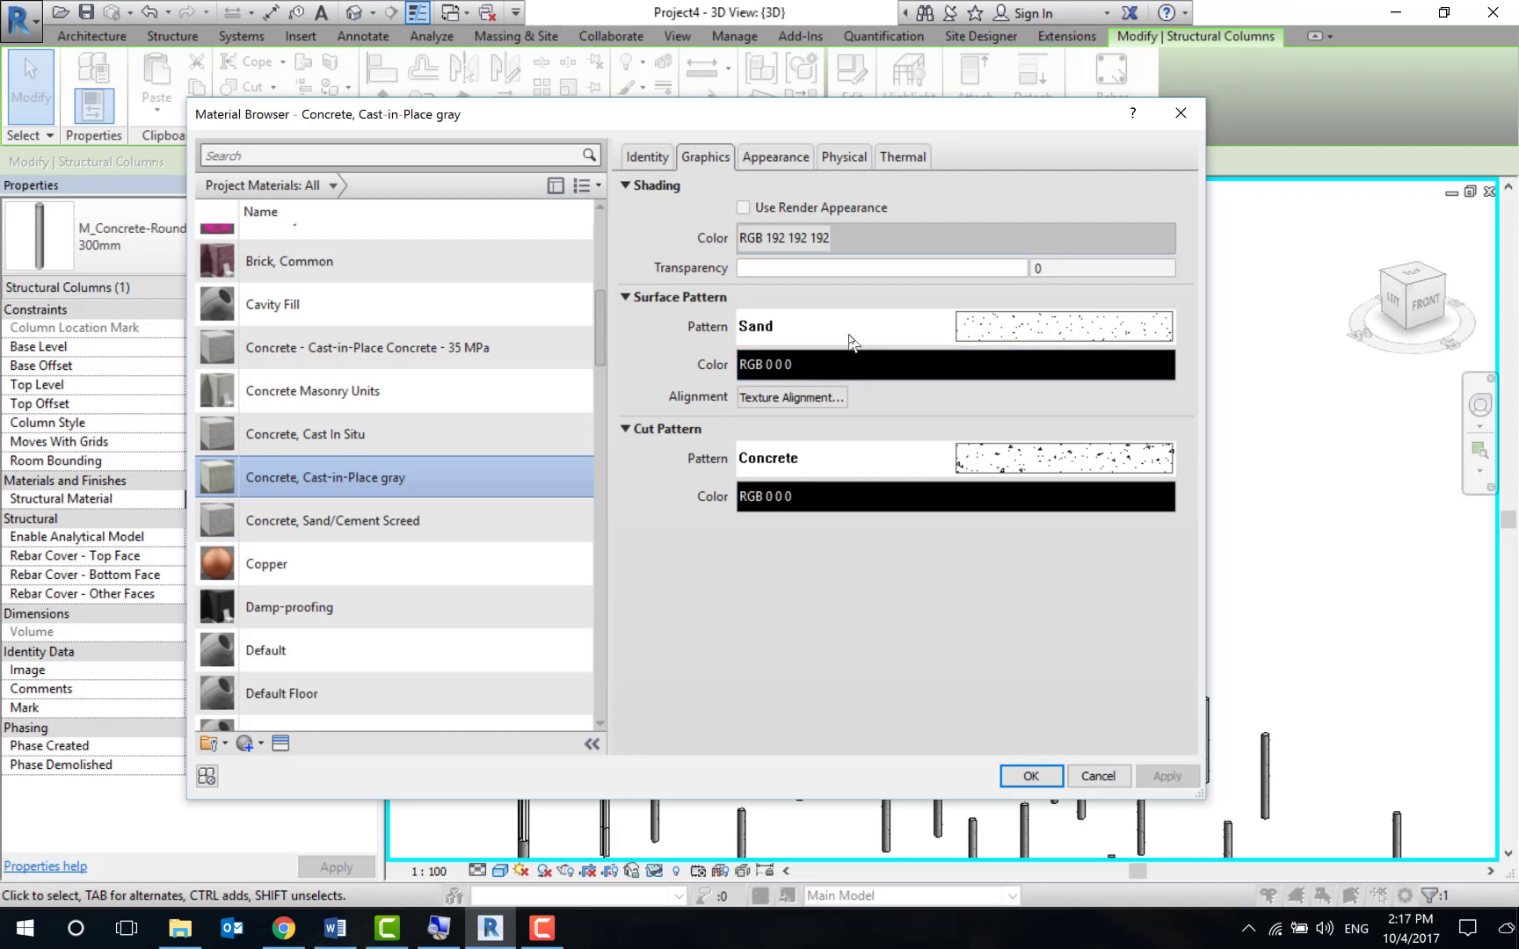
scroll(874, 338, down, 1)
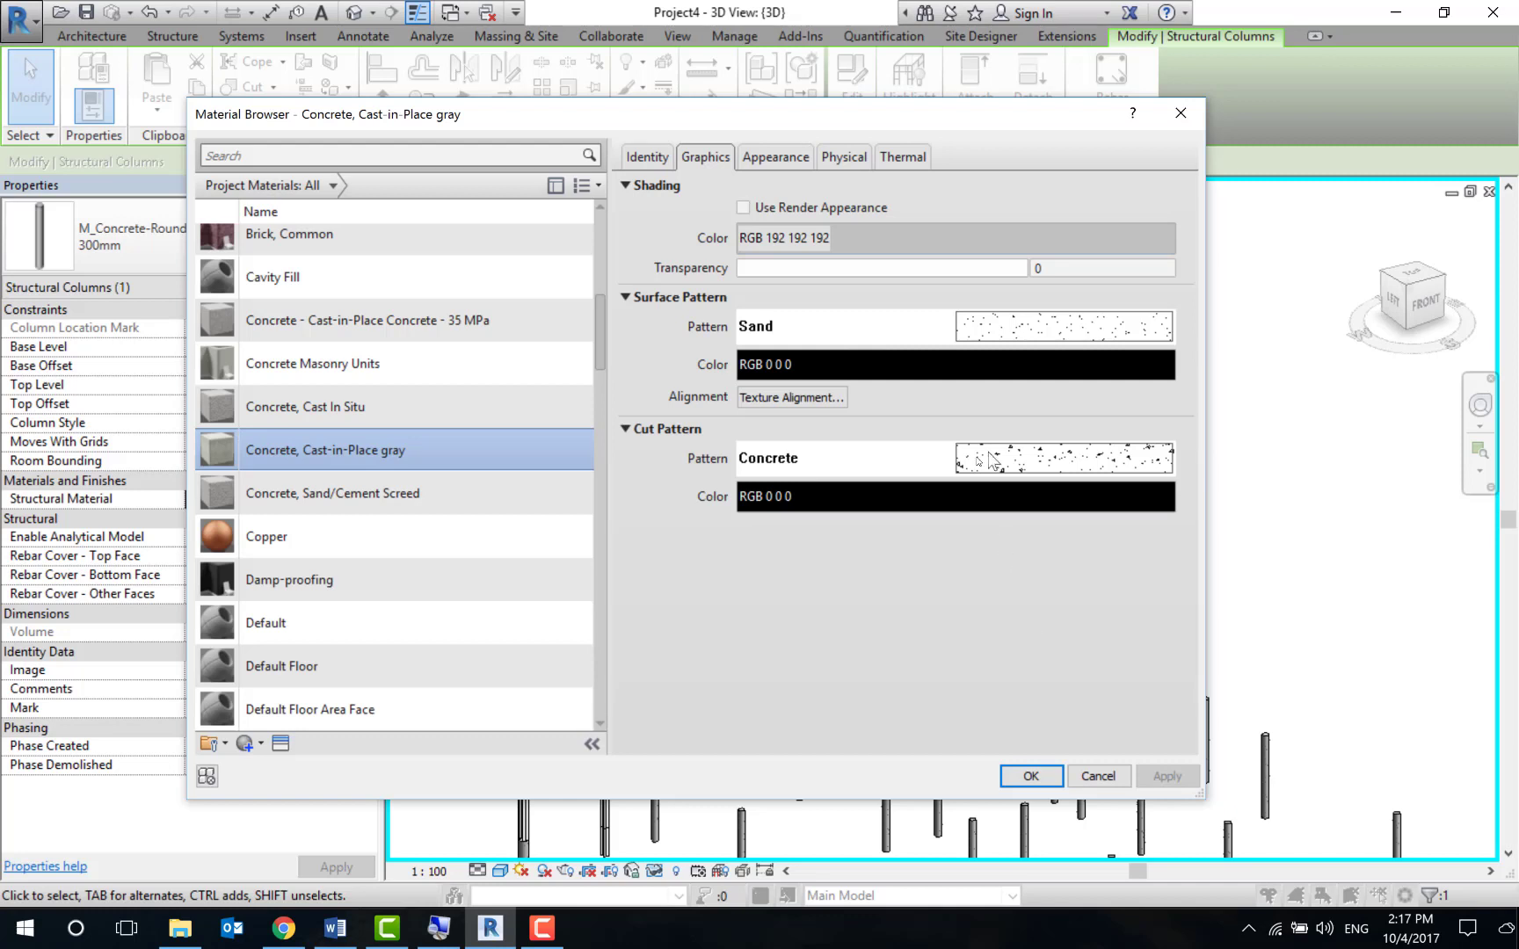
click(768, 162)
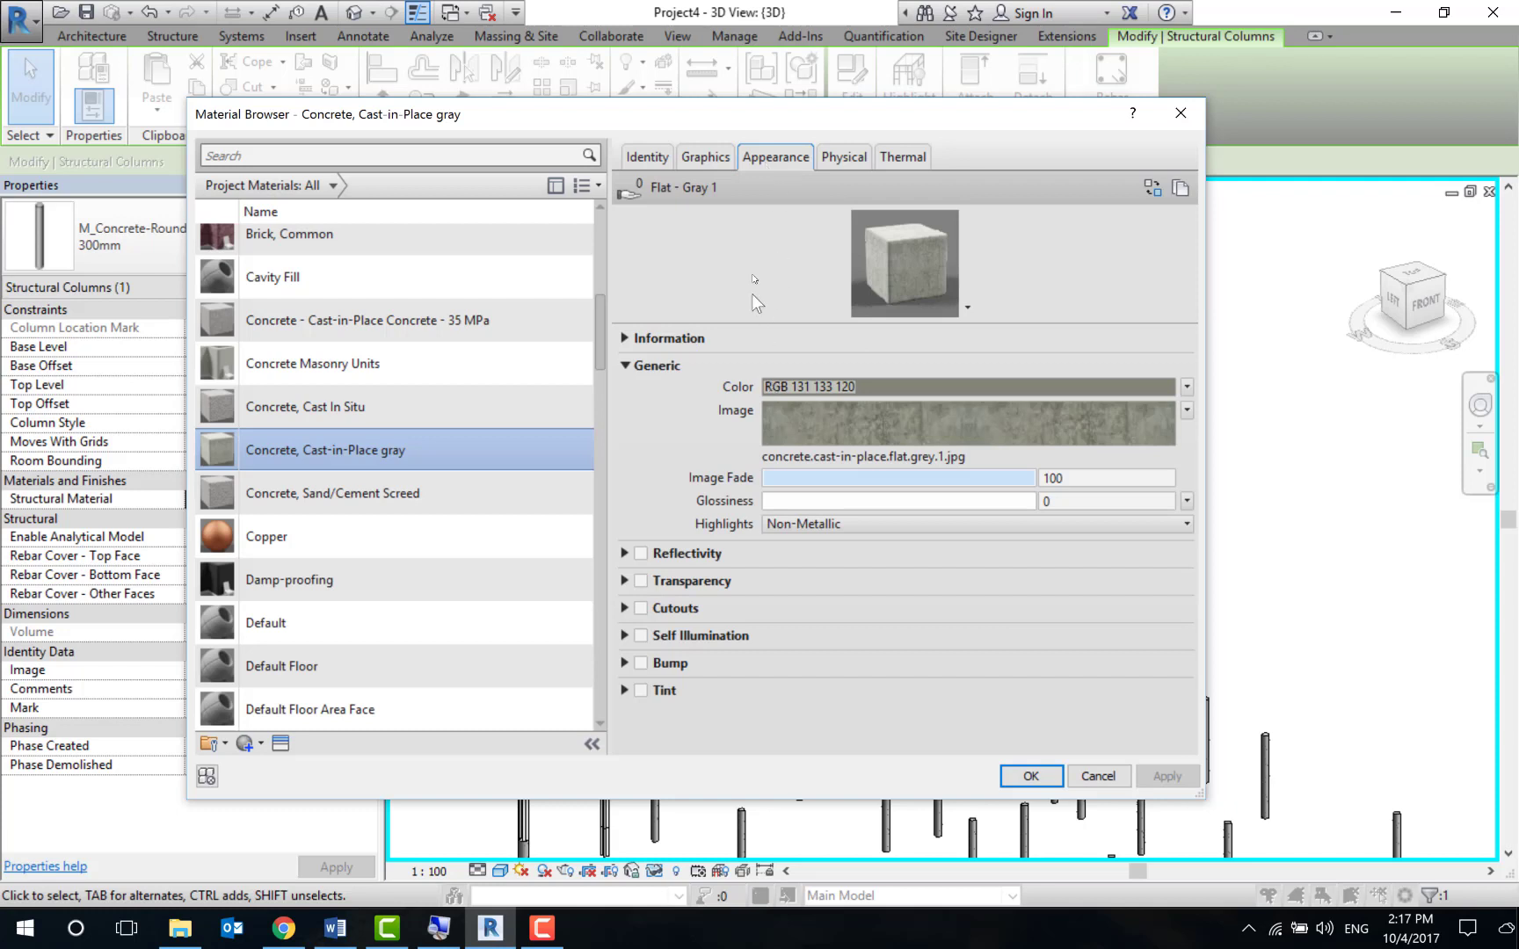
mouse_move(752, 280)
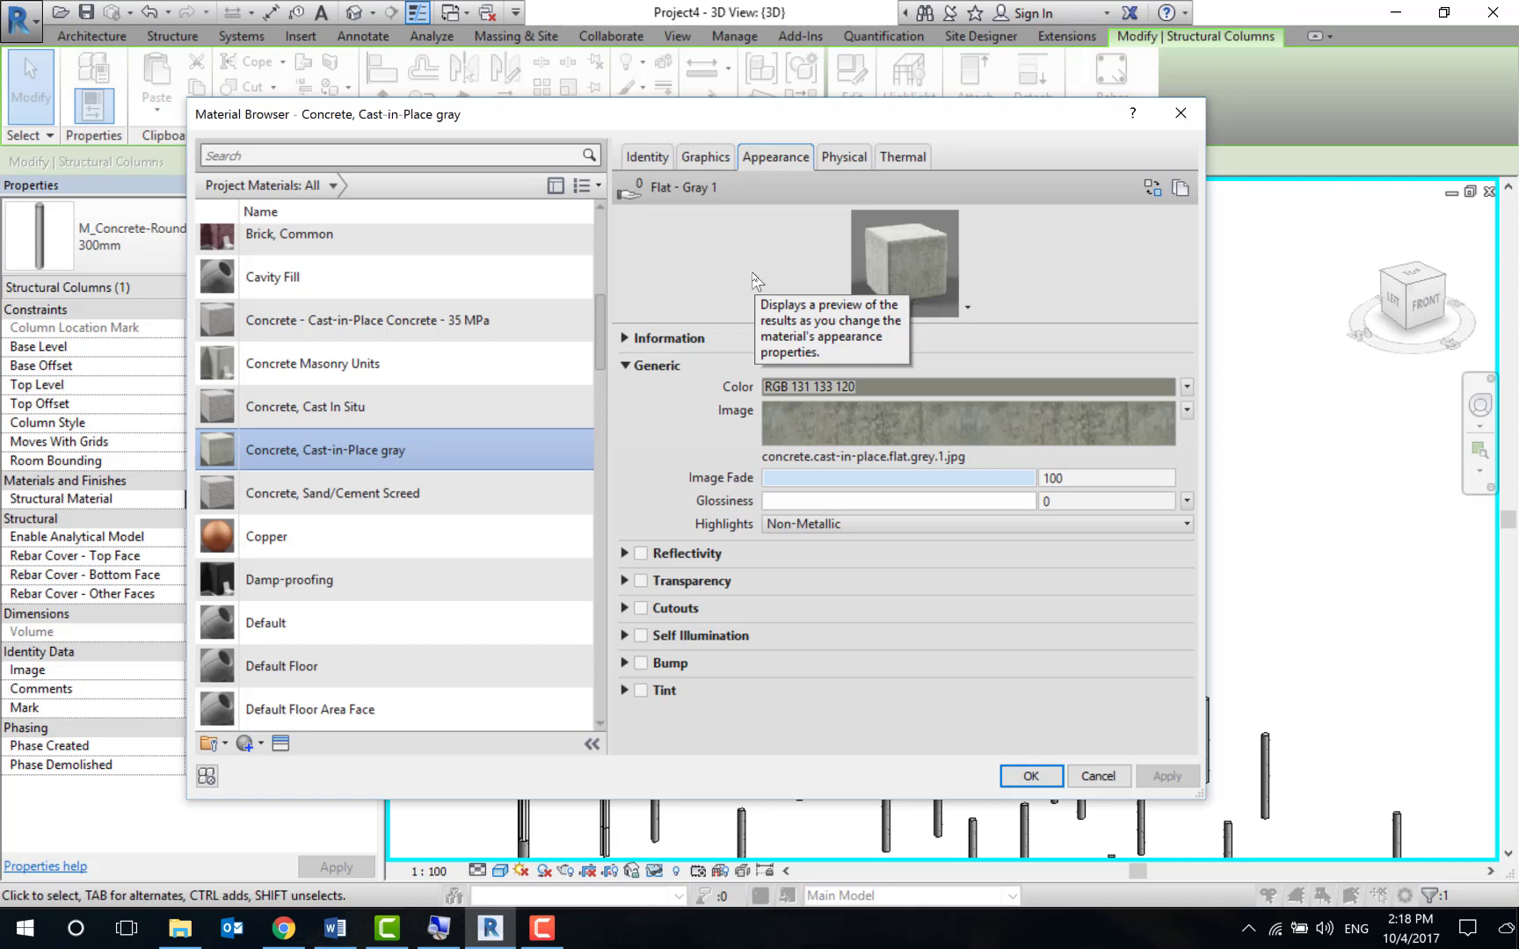
Inspect the Flat - Gray 1 Information section and preview the concrete texture image.
click(625, 338)
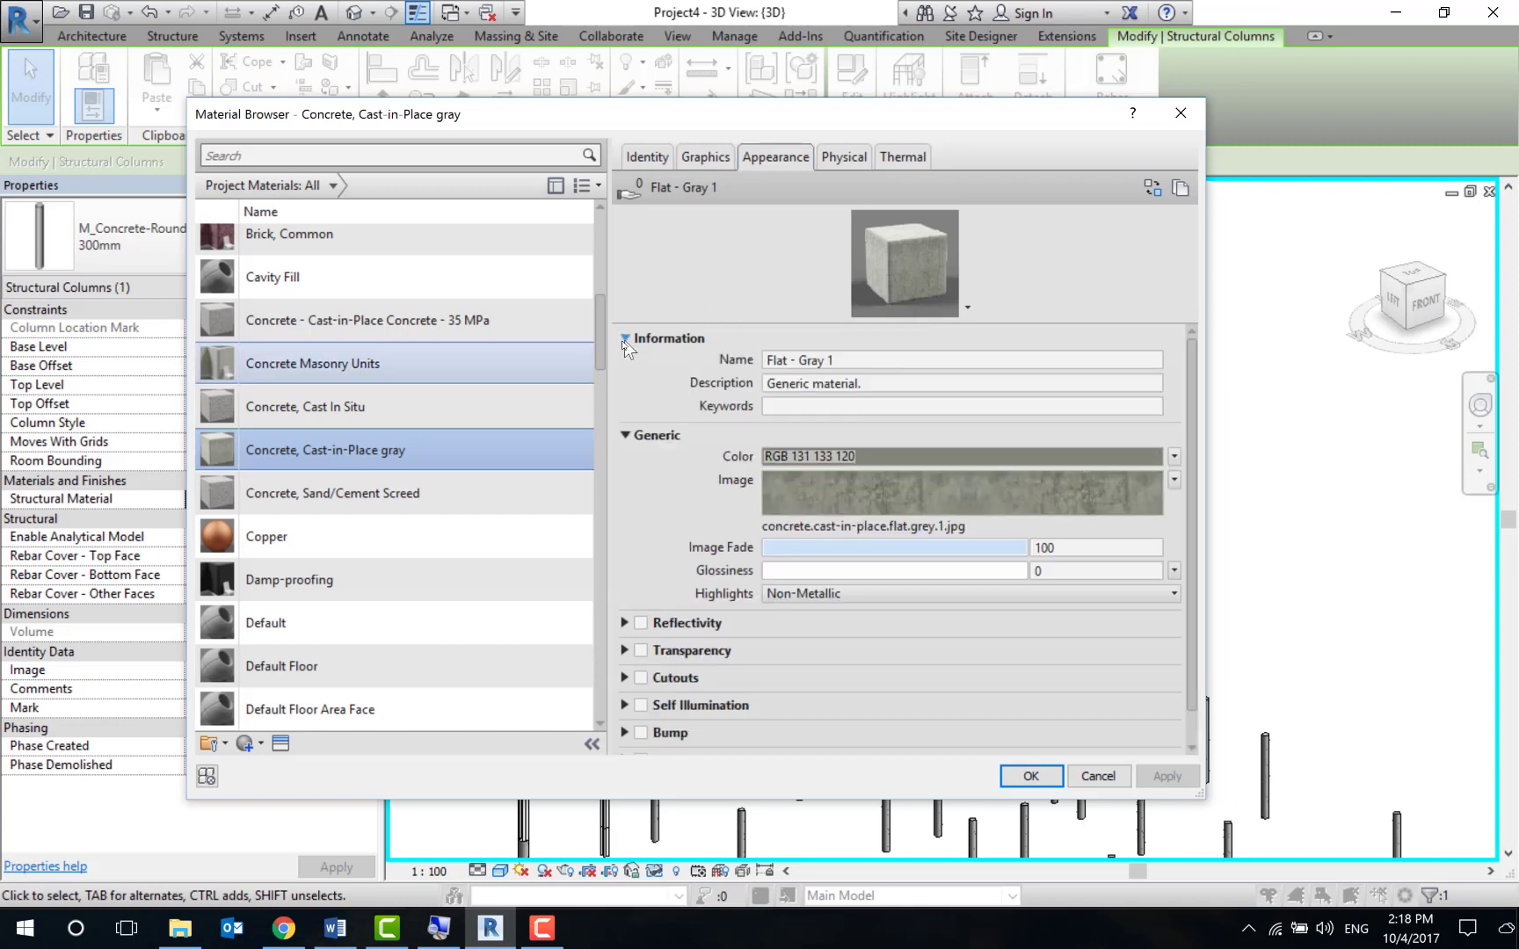
click(624, 339)
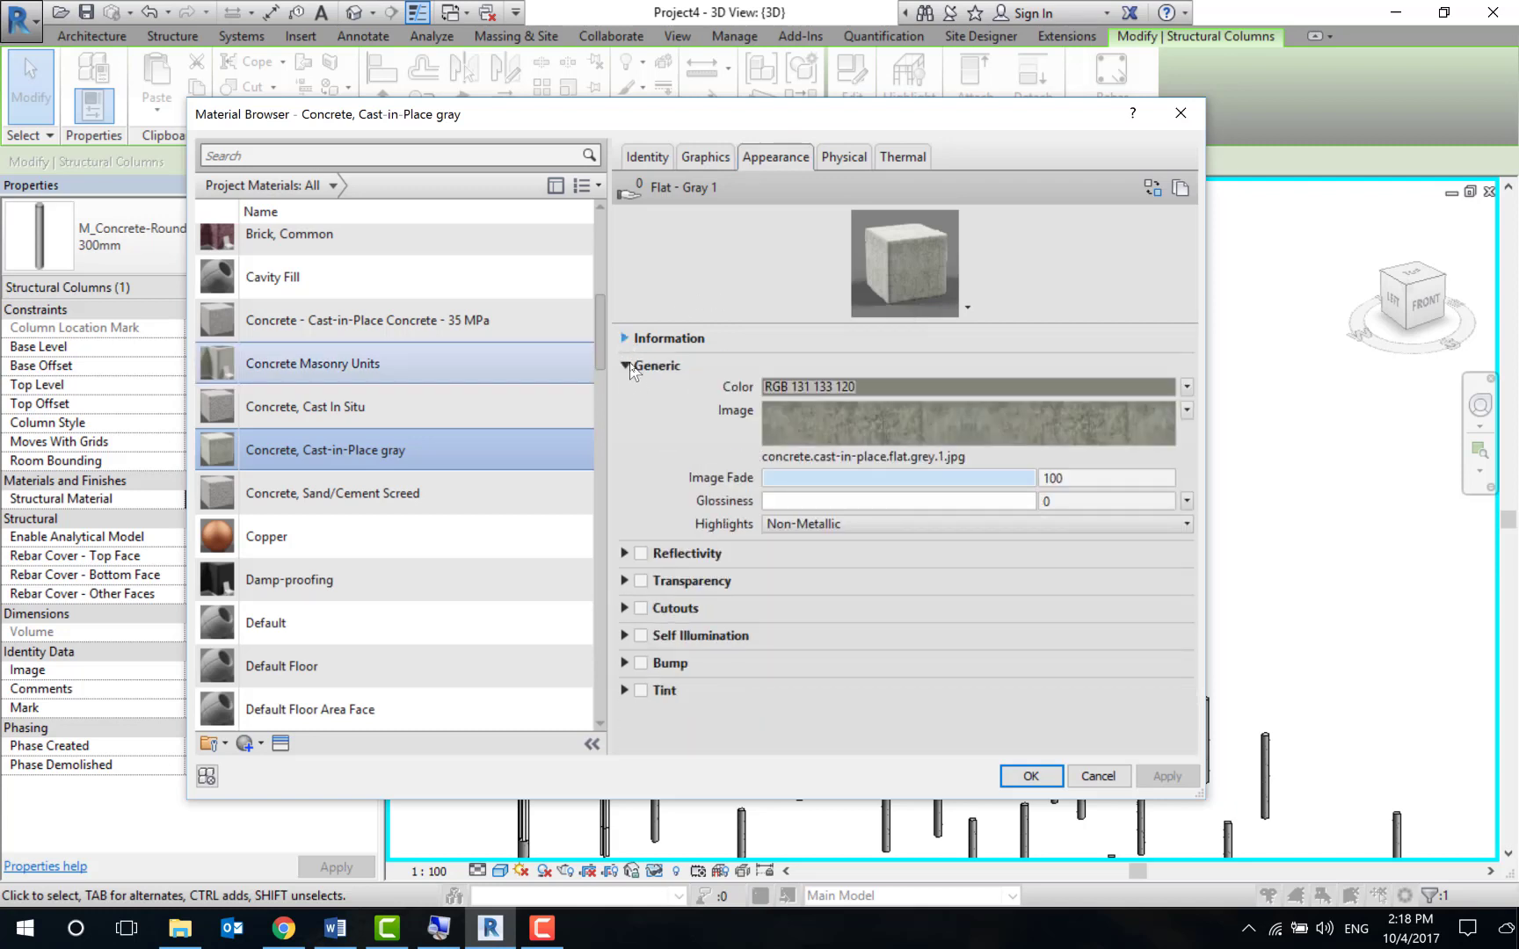
click(867, 420)
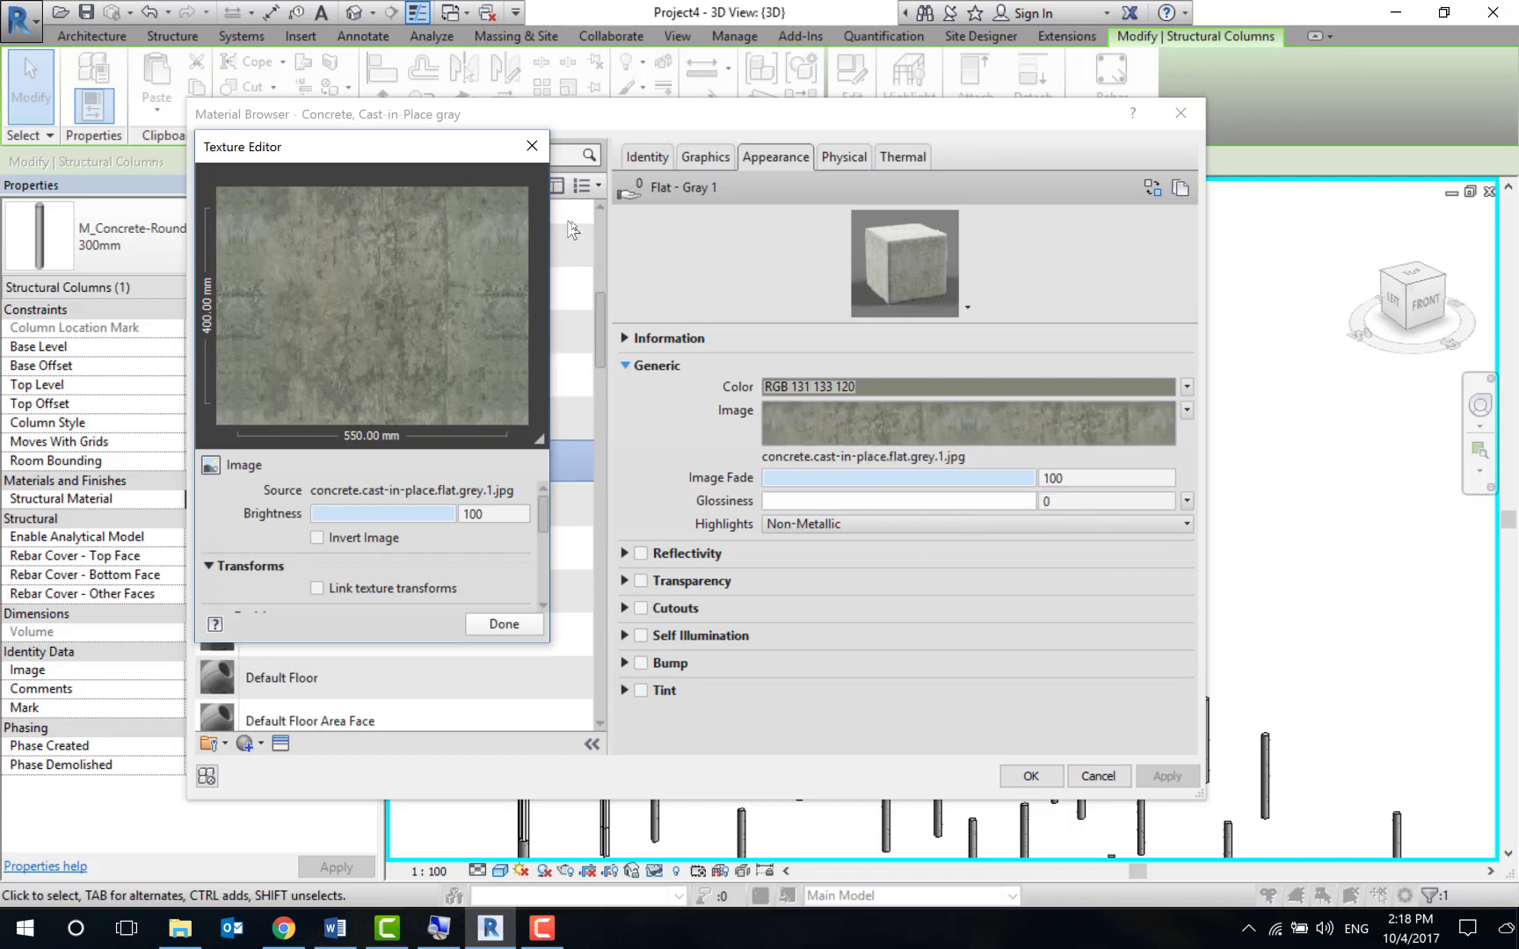
click(531, 146)
Expand and collapse the Reflectivity, Transparency, Generic and Bump sections, leaving them collapsed.
click(622, 555)
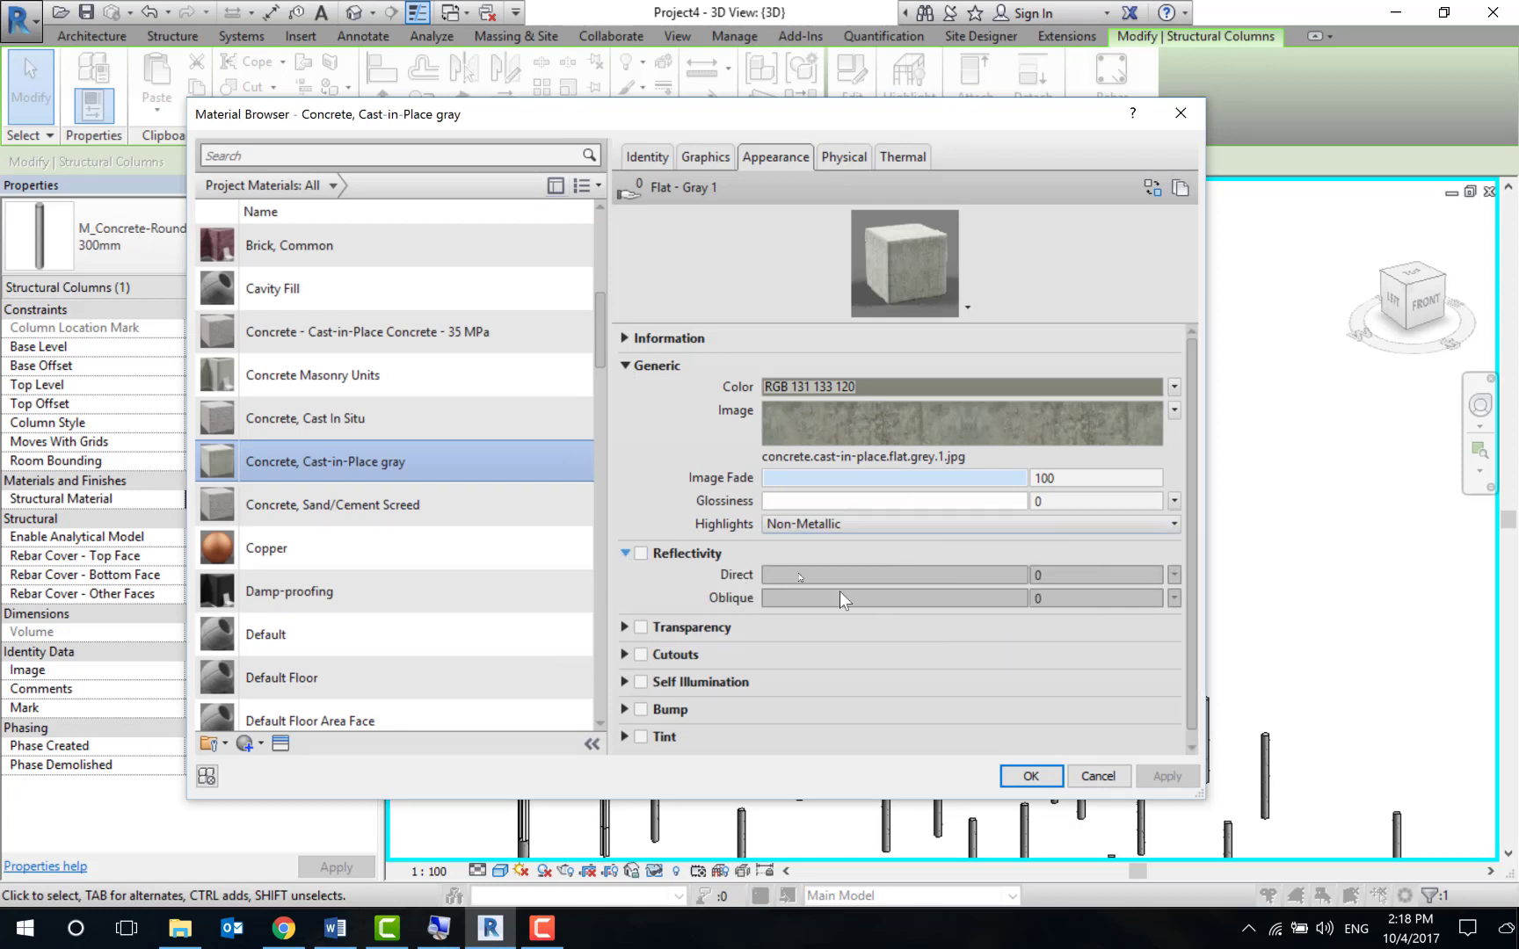
click(624, 552)
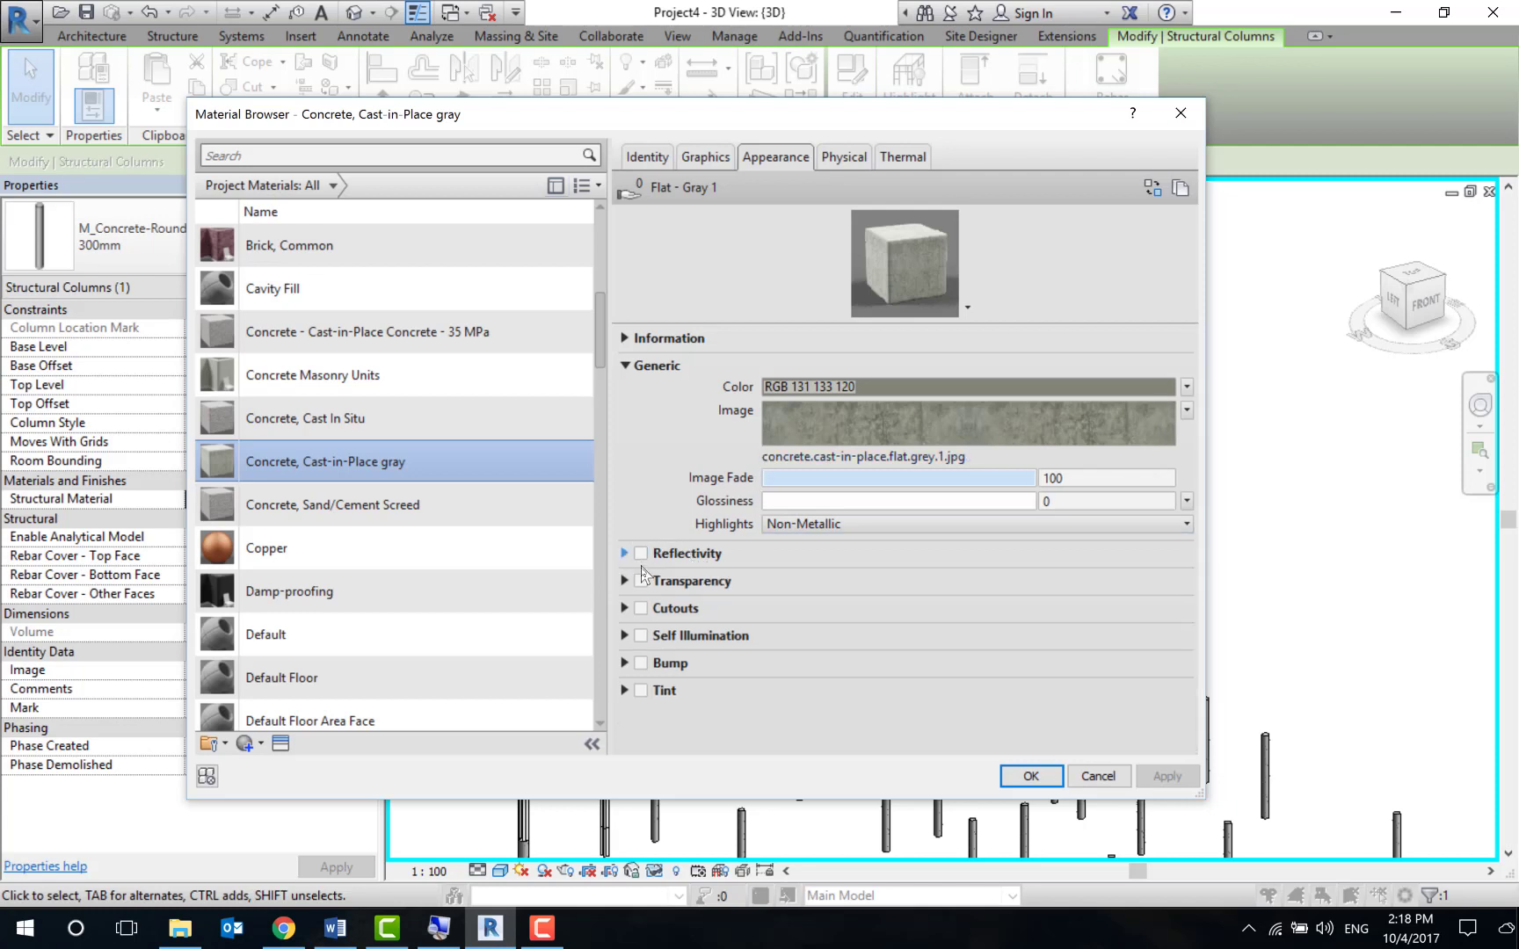
click(623, 580)
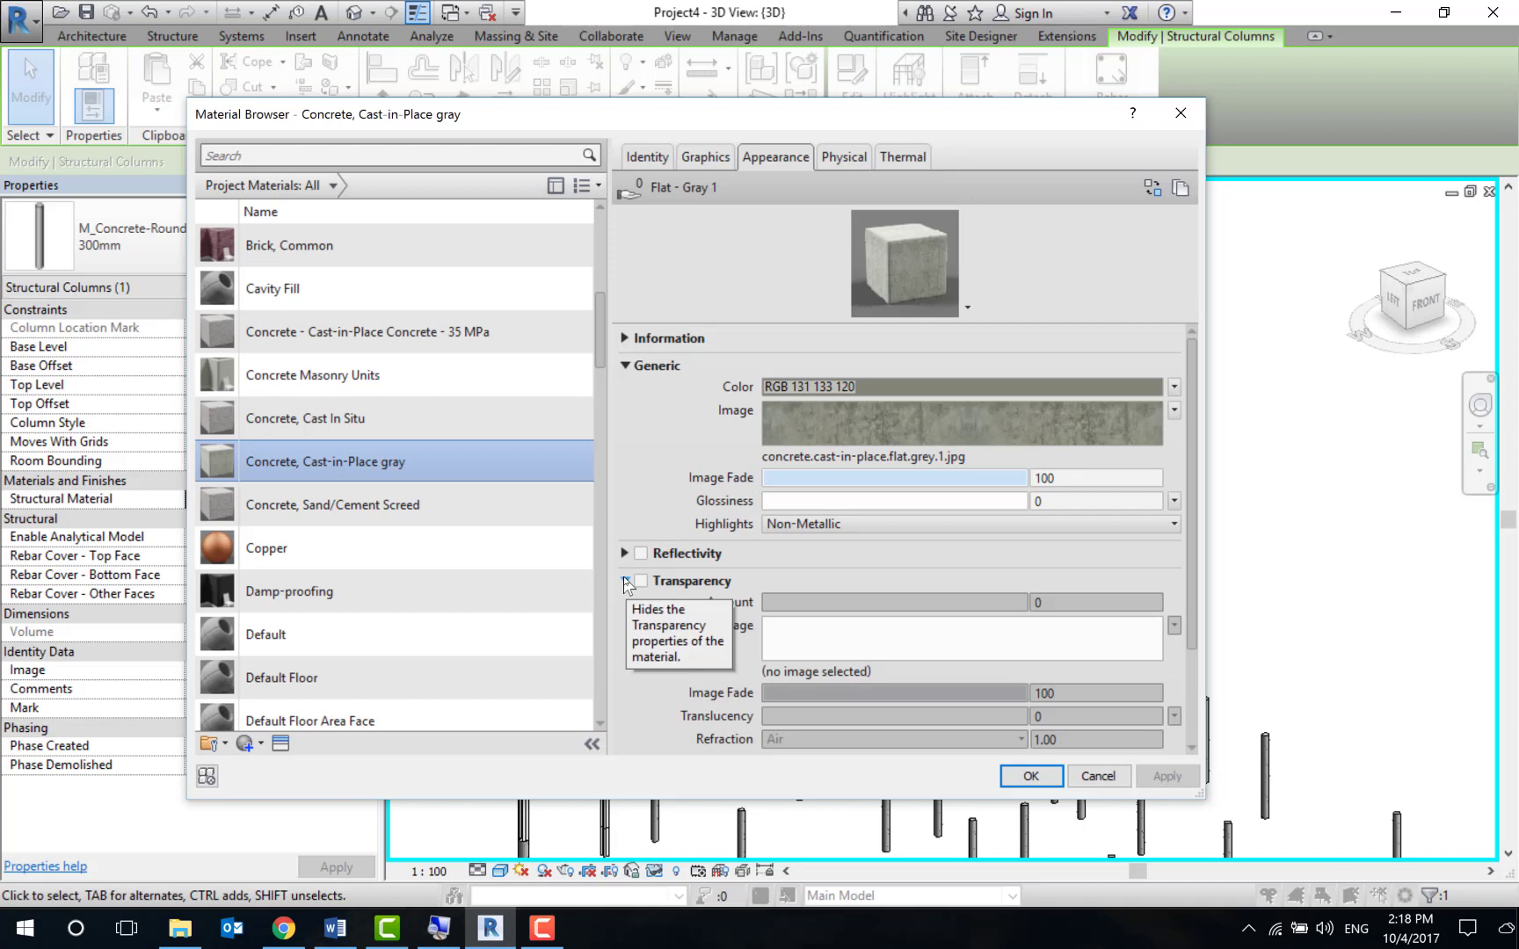
click(625, 581)
click(625, 366)
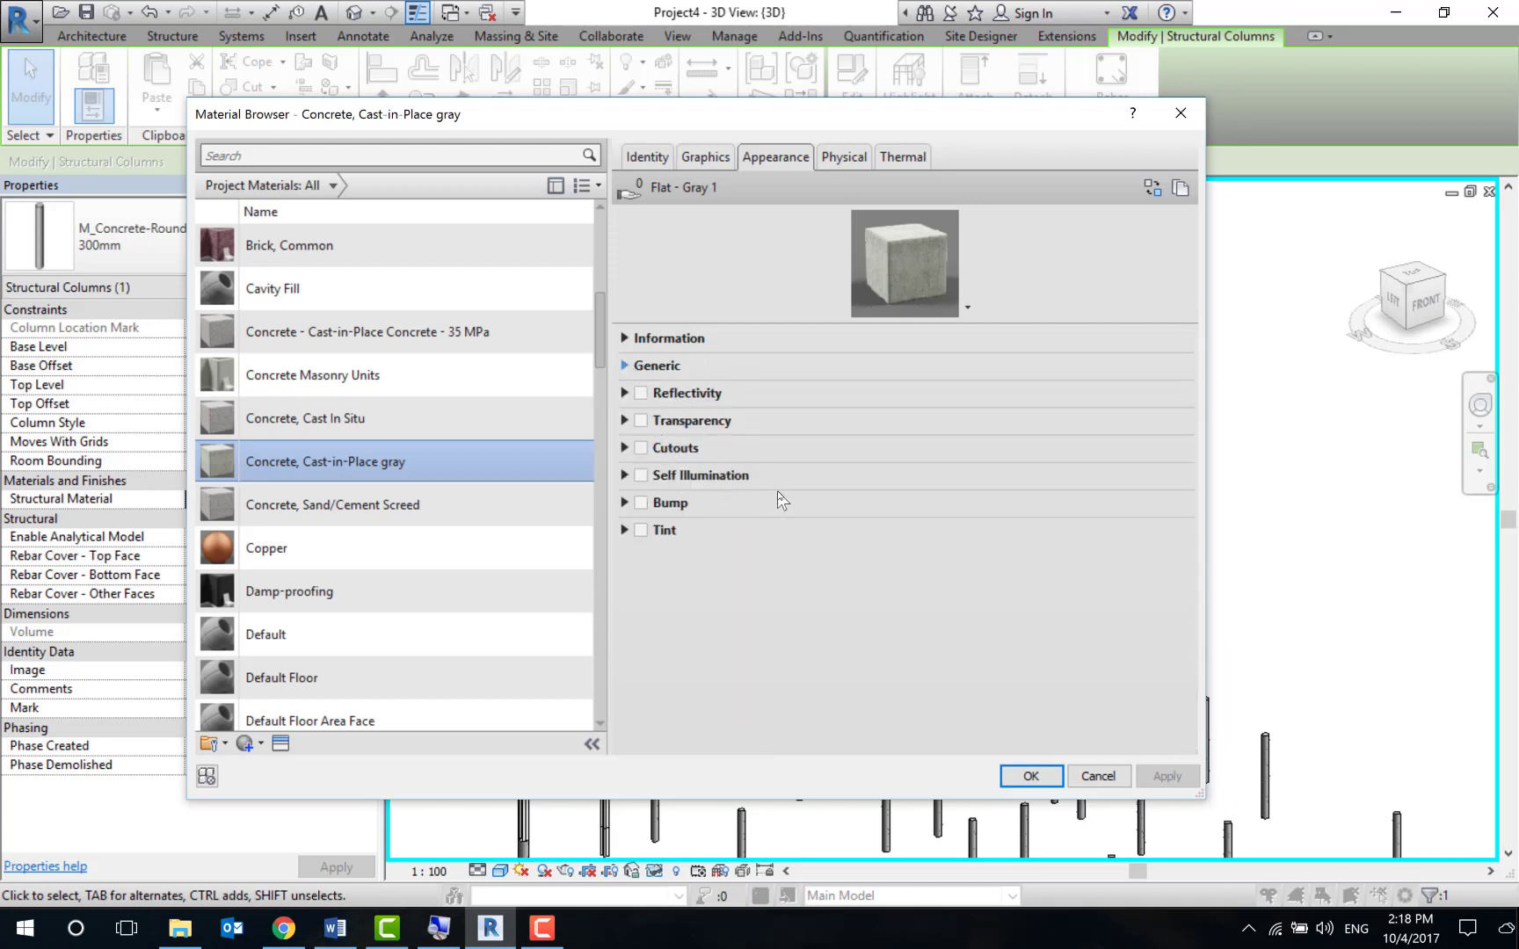
click(624, 503)
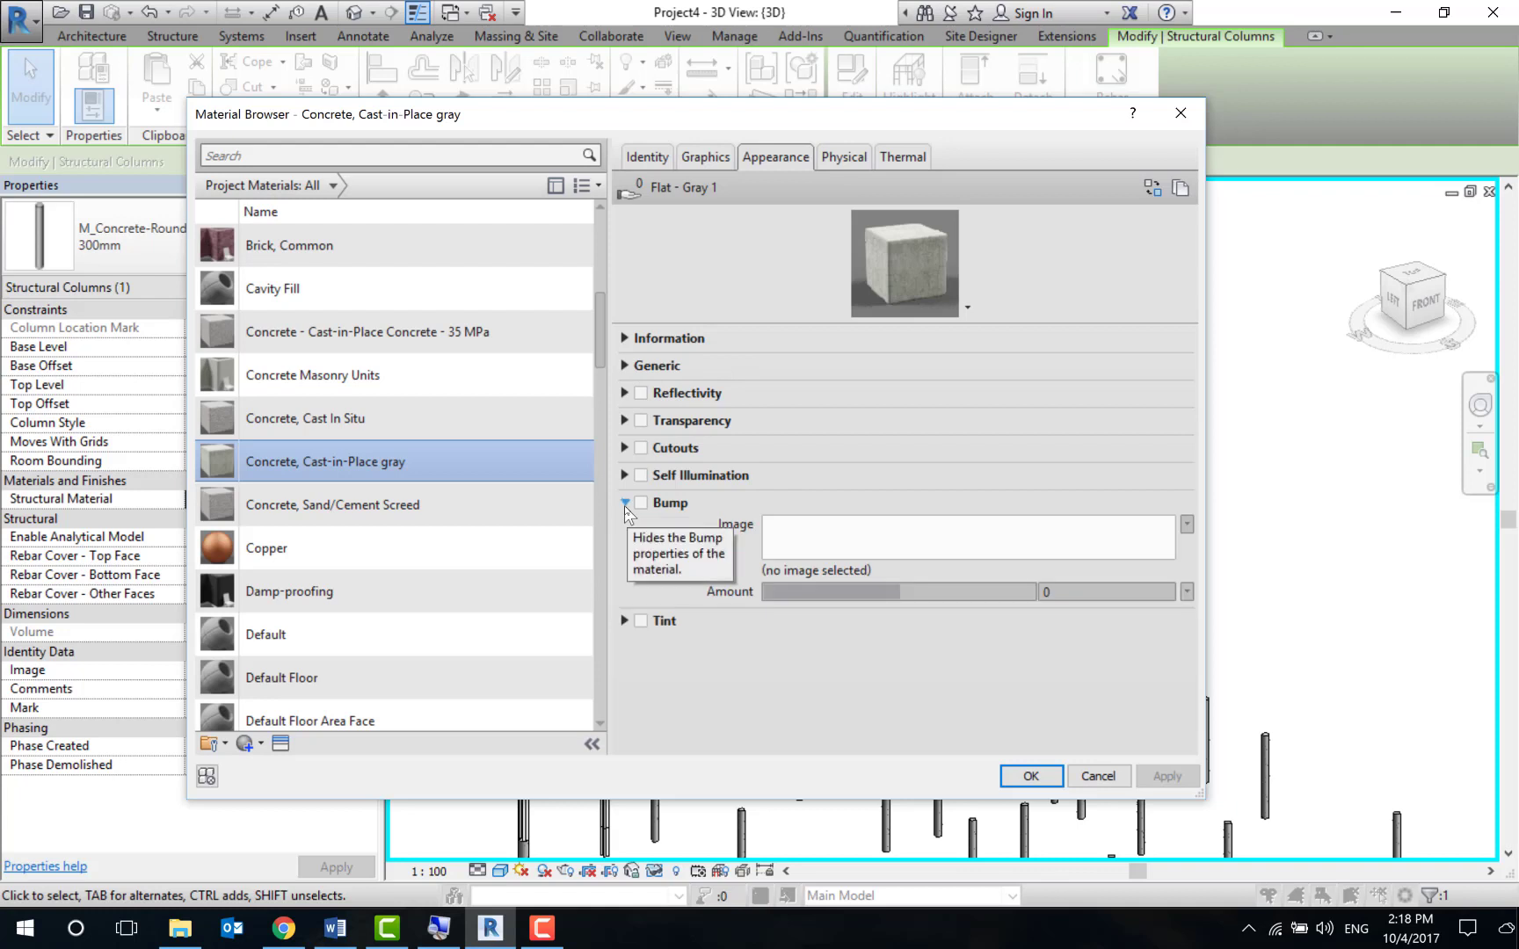
click(624, 503)
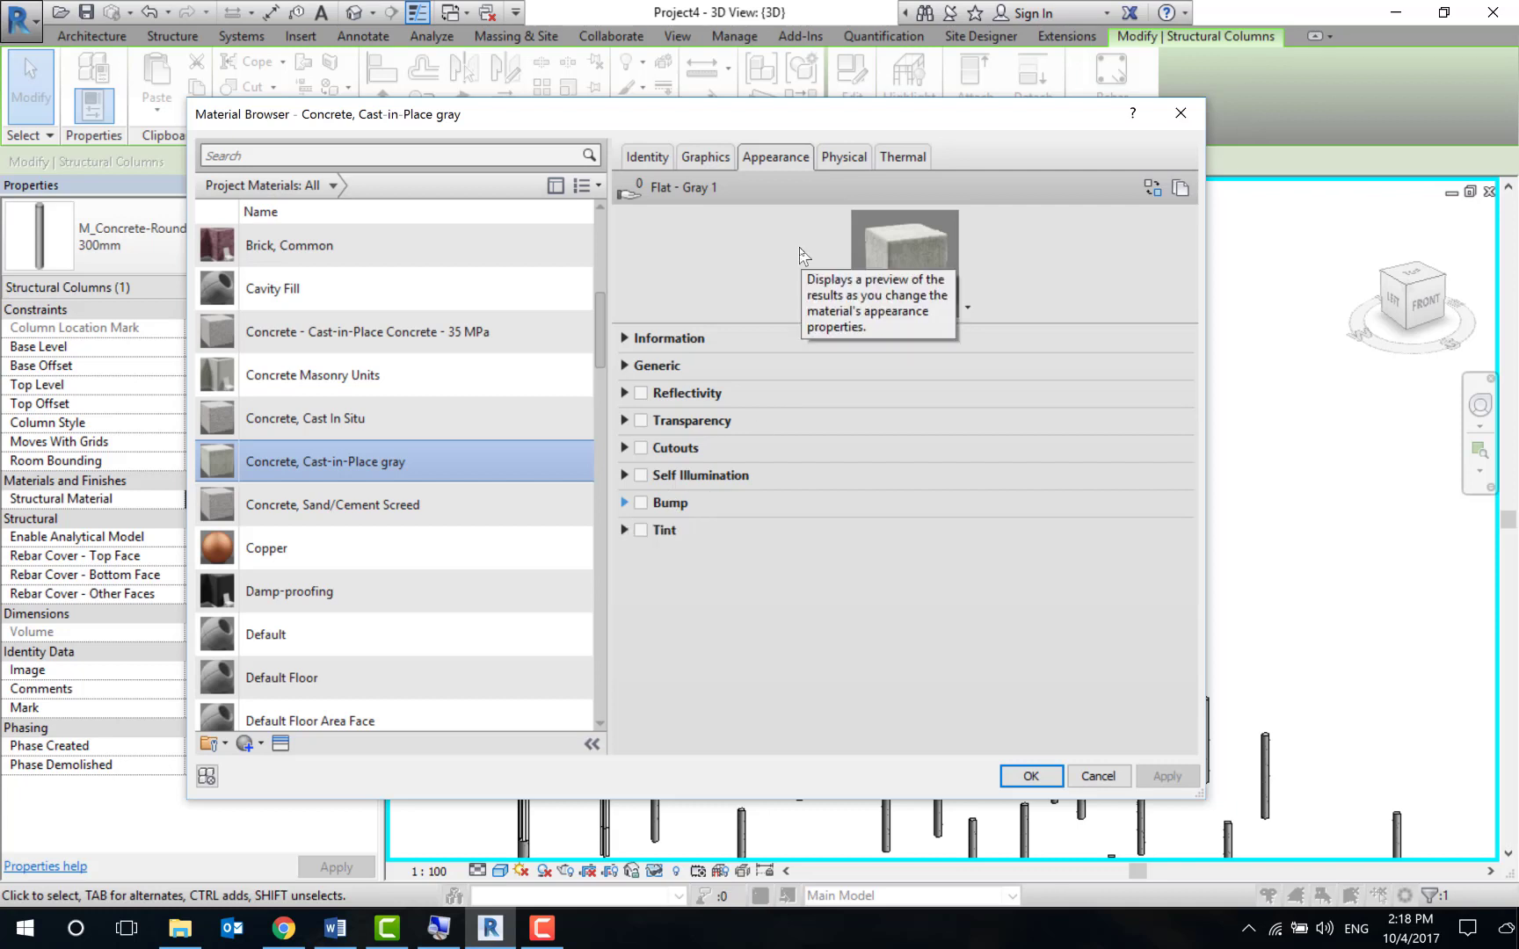
Review the concrete's Physical Information, Mechanical and Concrete strength properties.
click(857, 161)
click(626, 219)
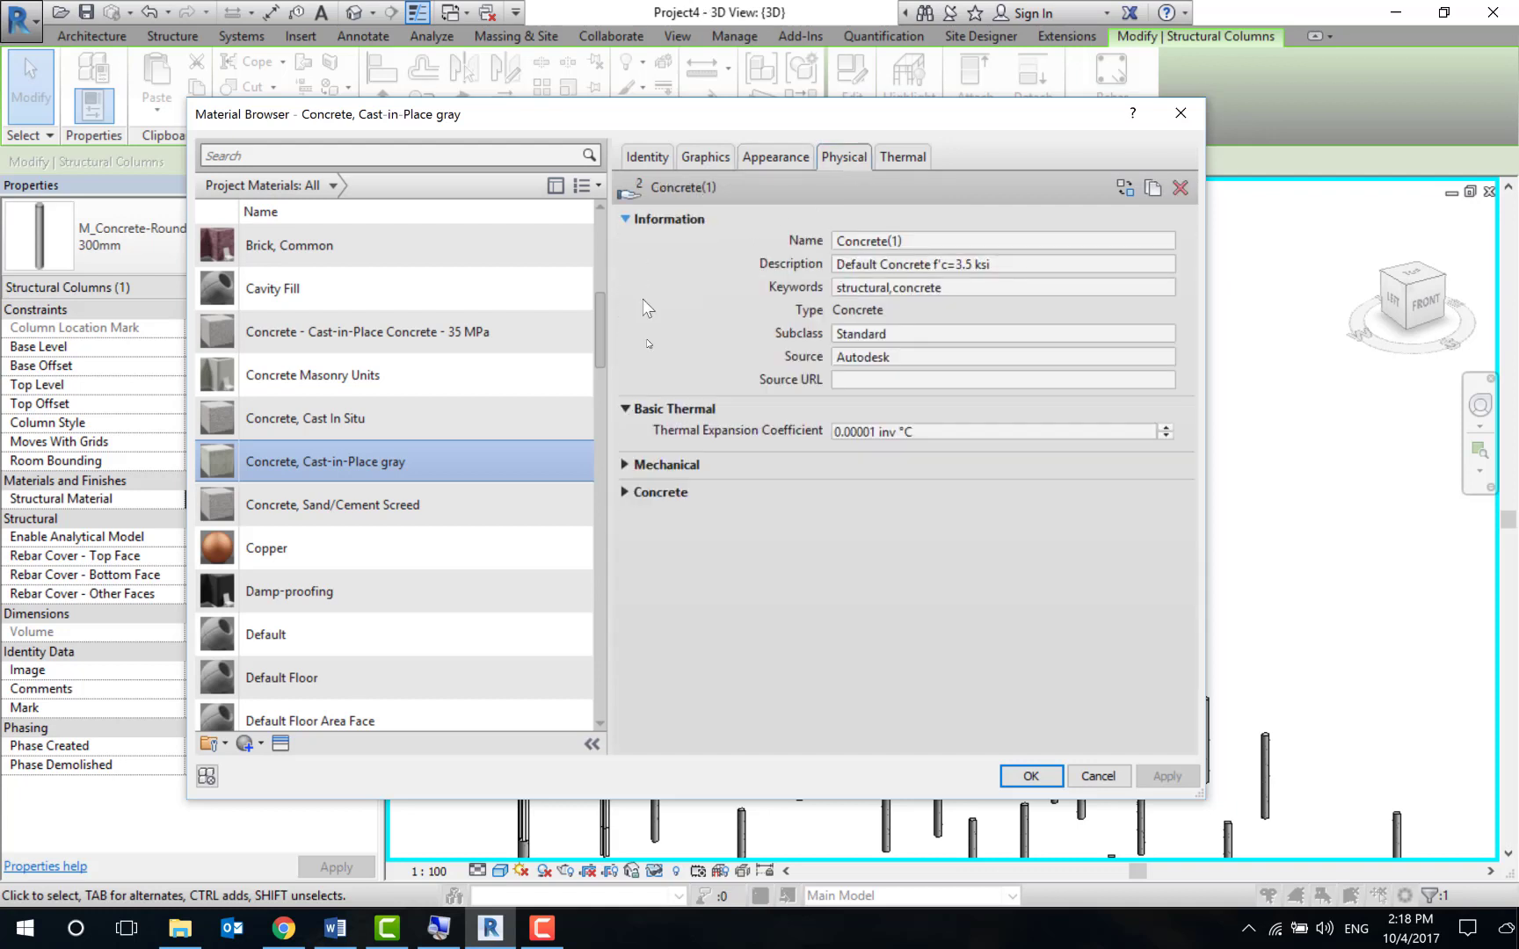
click(624, 464)
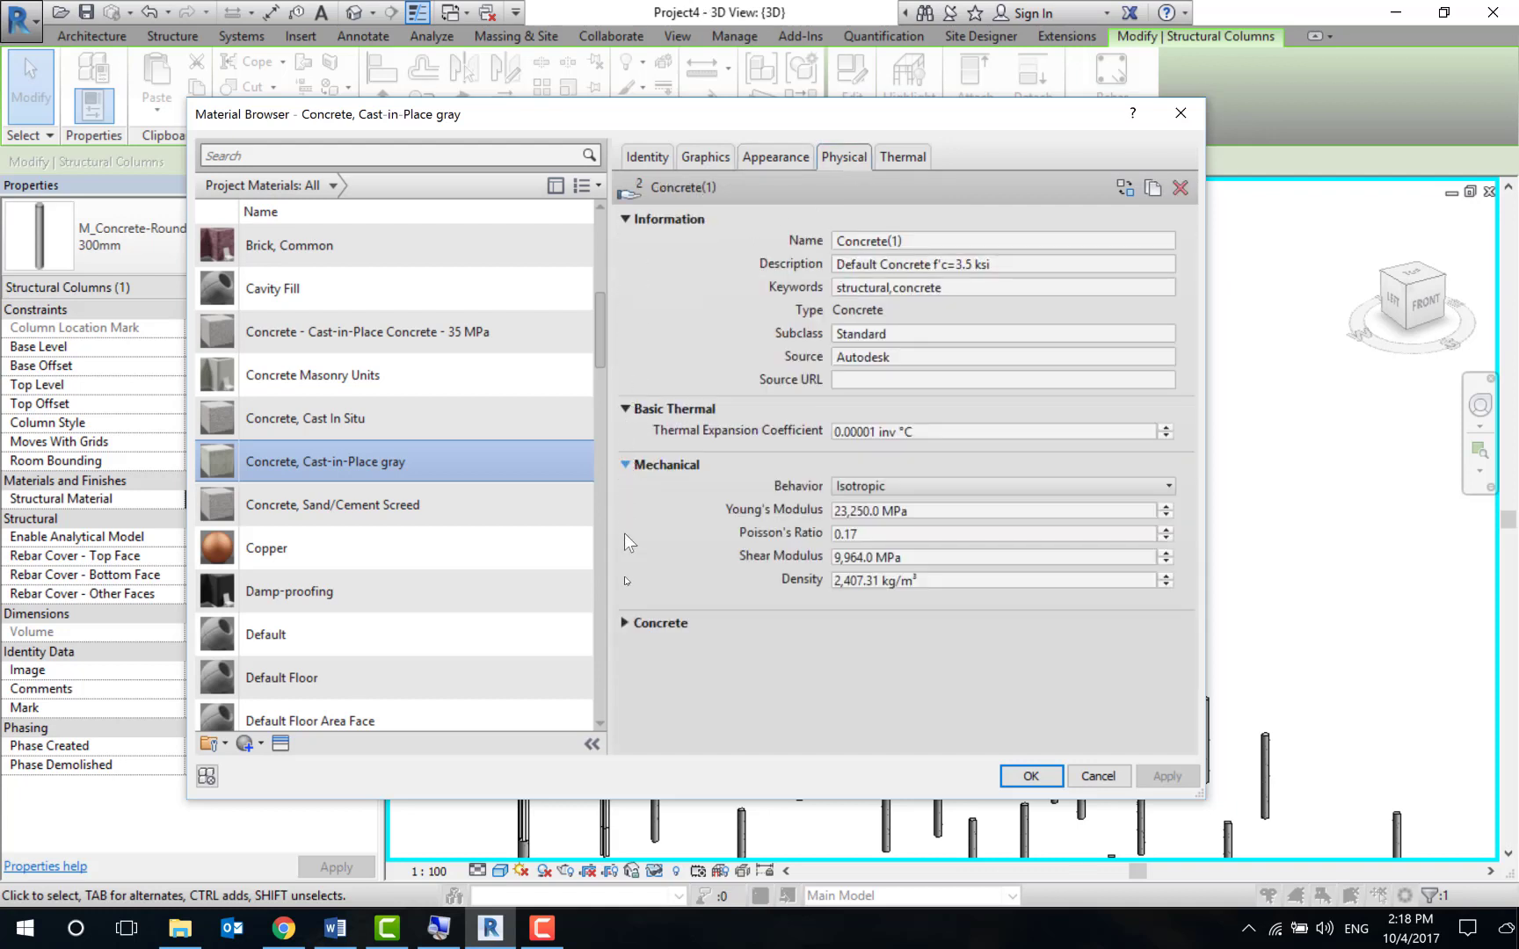
click(622, 624)
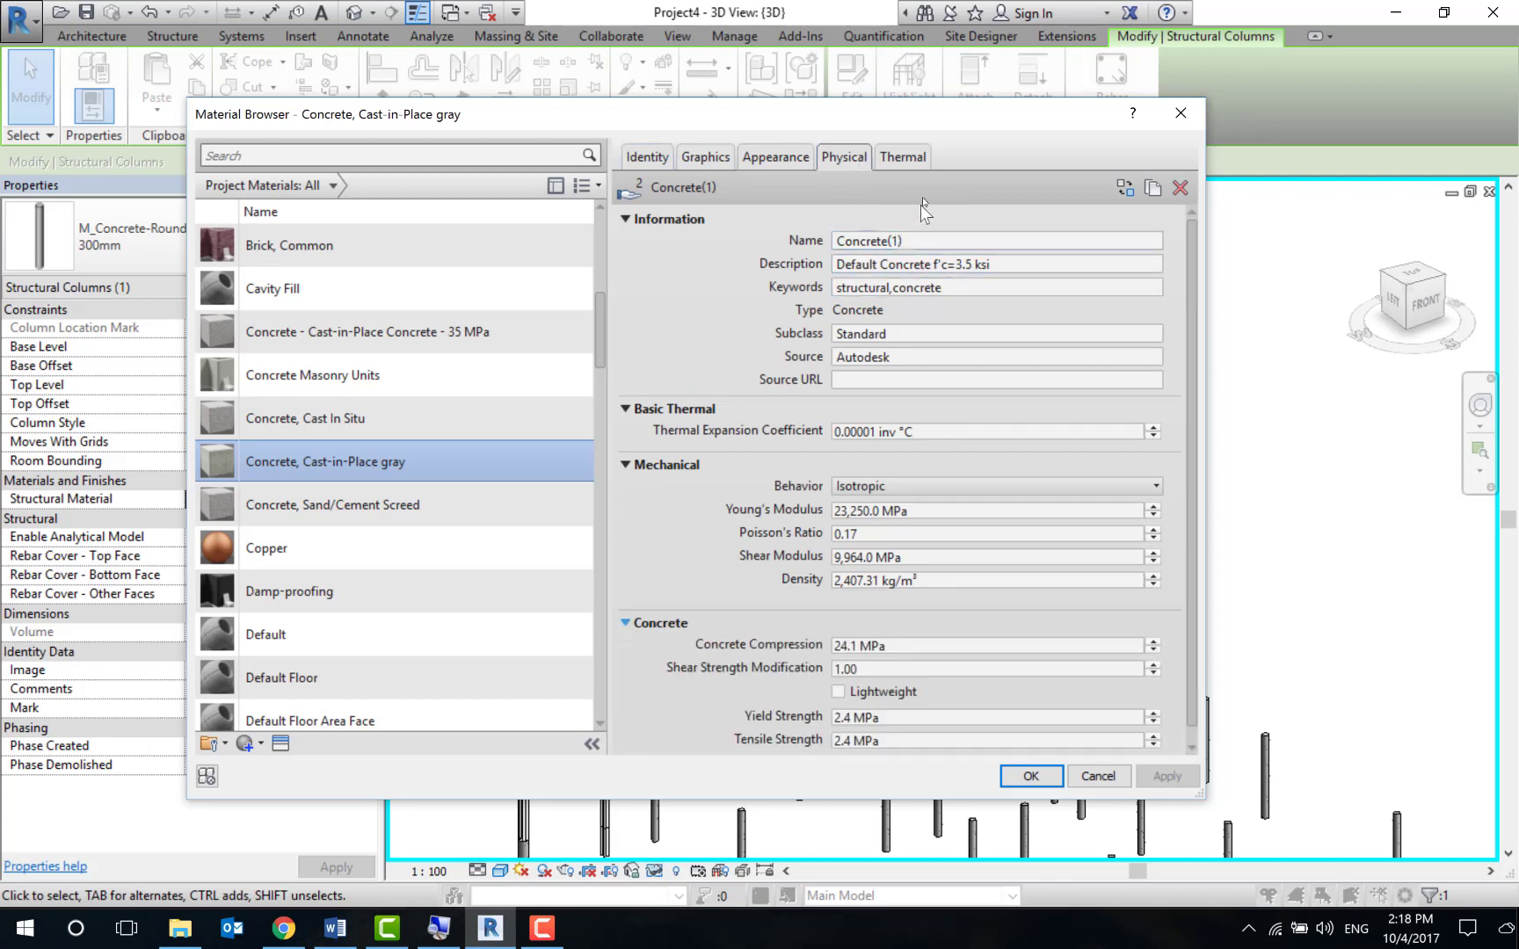
scroll(929, 316, down, 1)
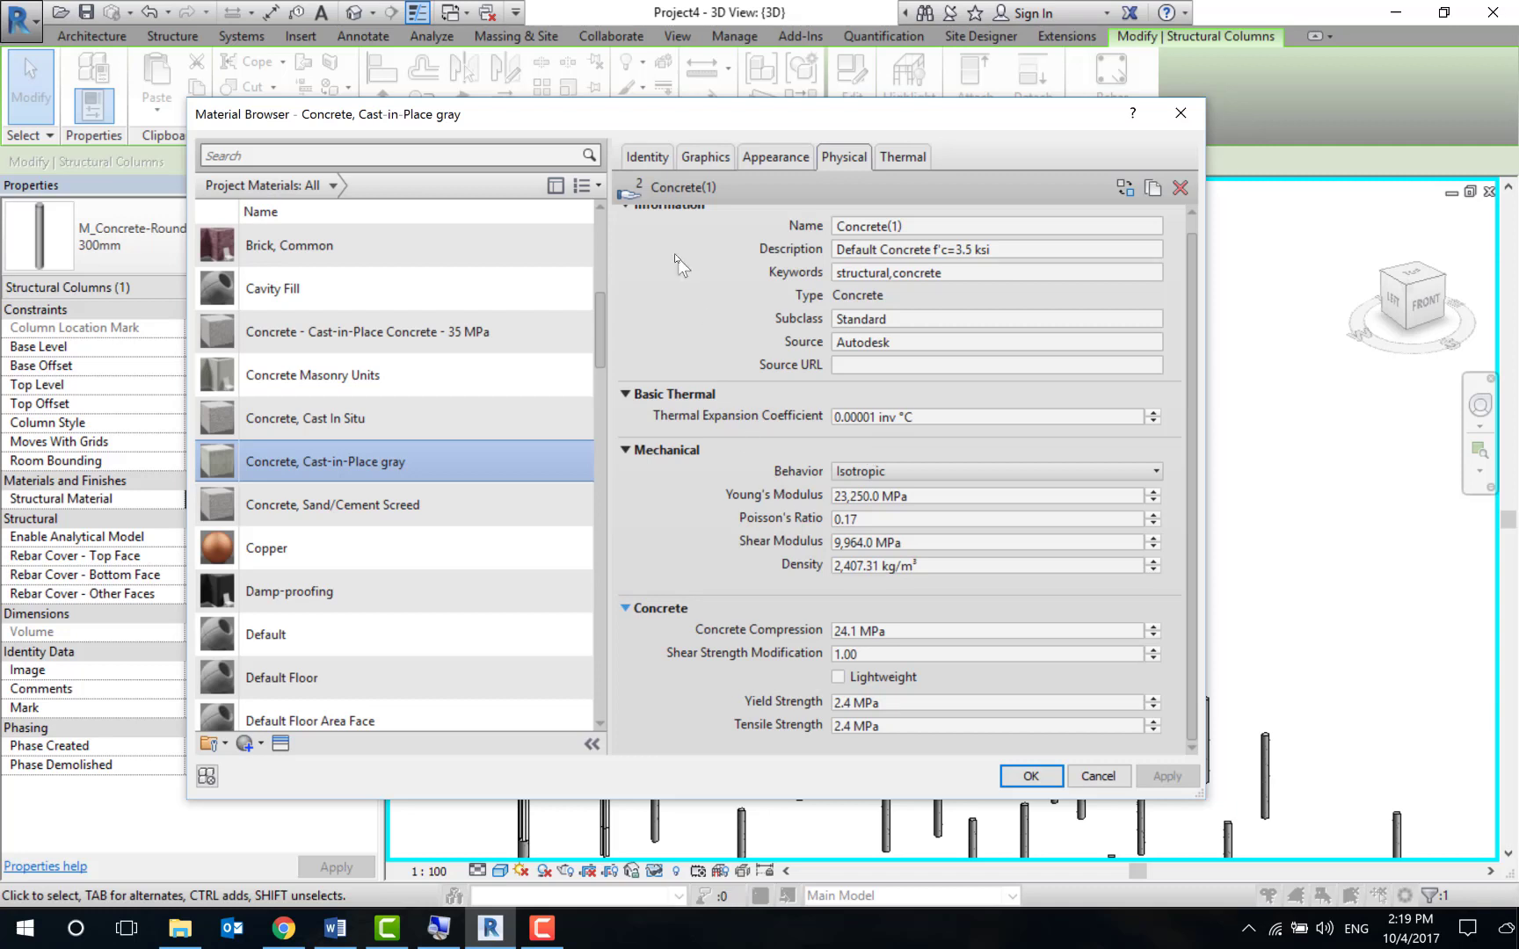
scroll(663, 264, up, 1)
click(637, 220)
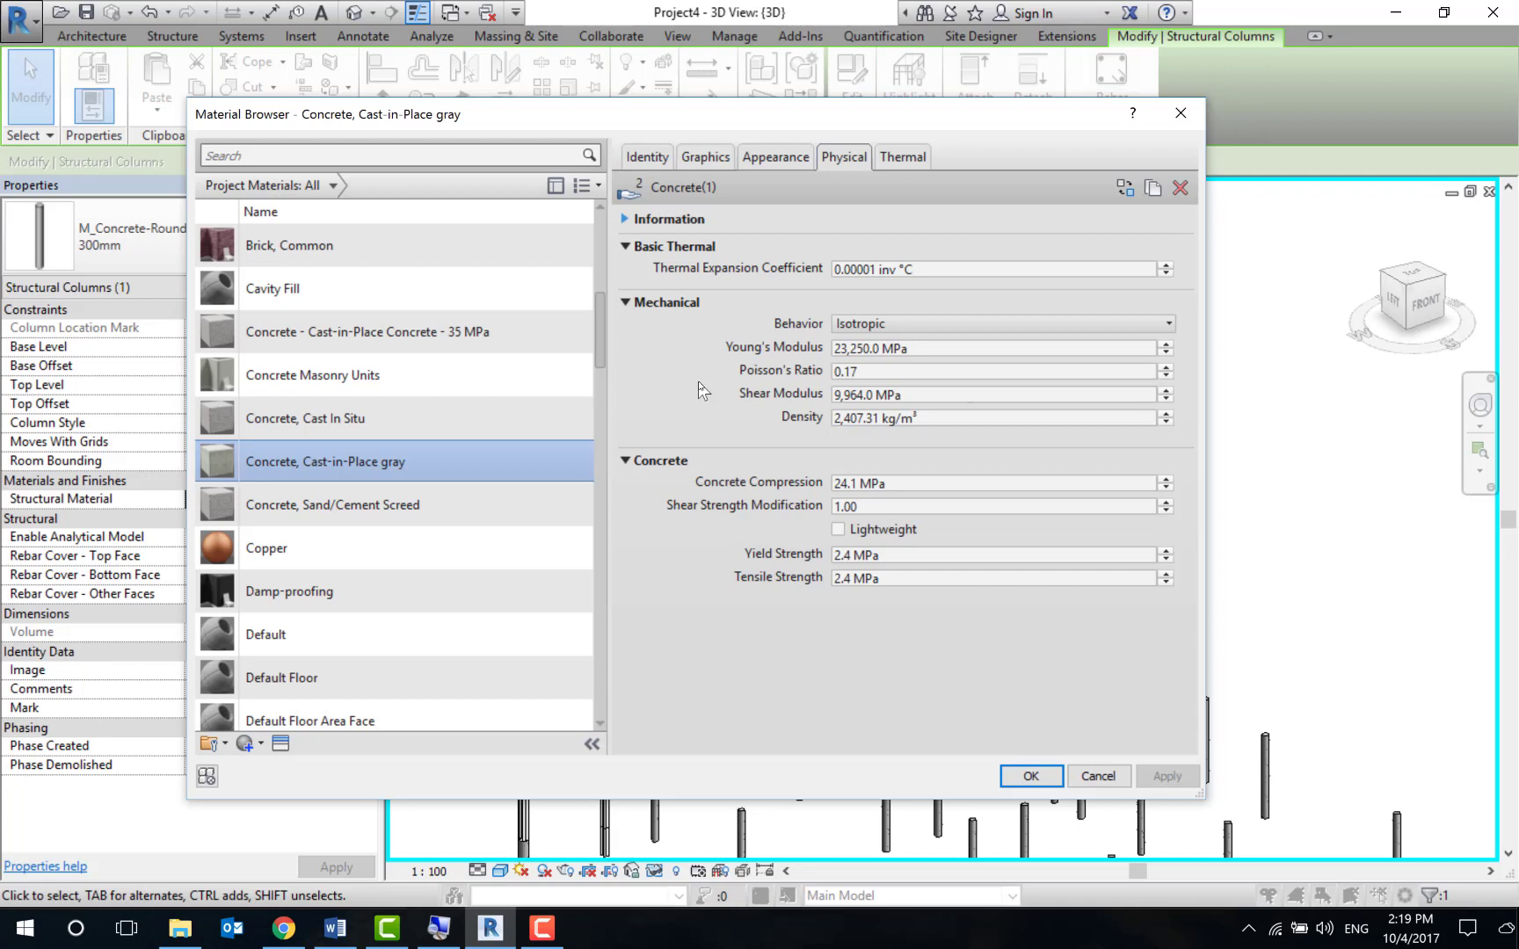
Browse the Thermal and Graphics pages, ending on the material's Identity details.
click(897, 158)
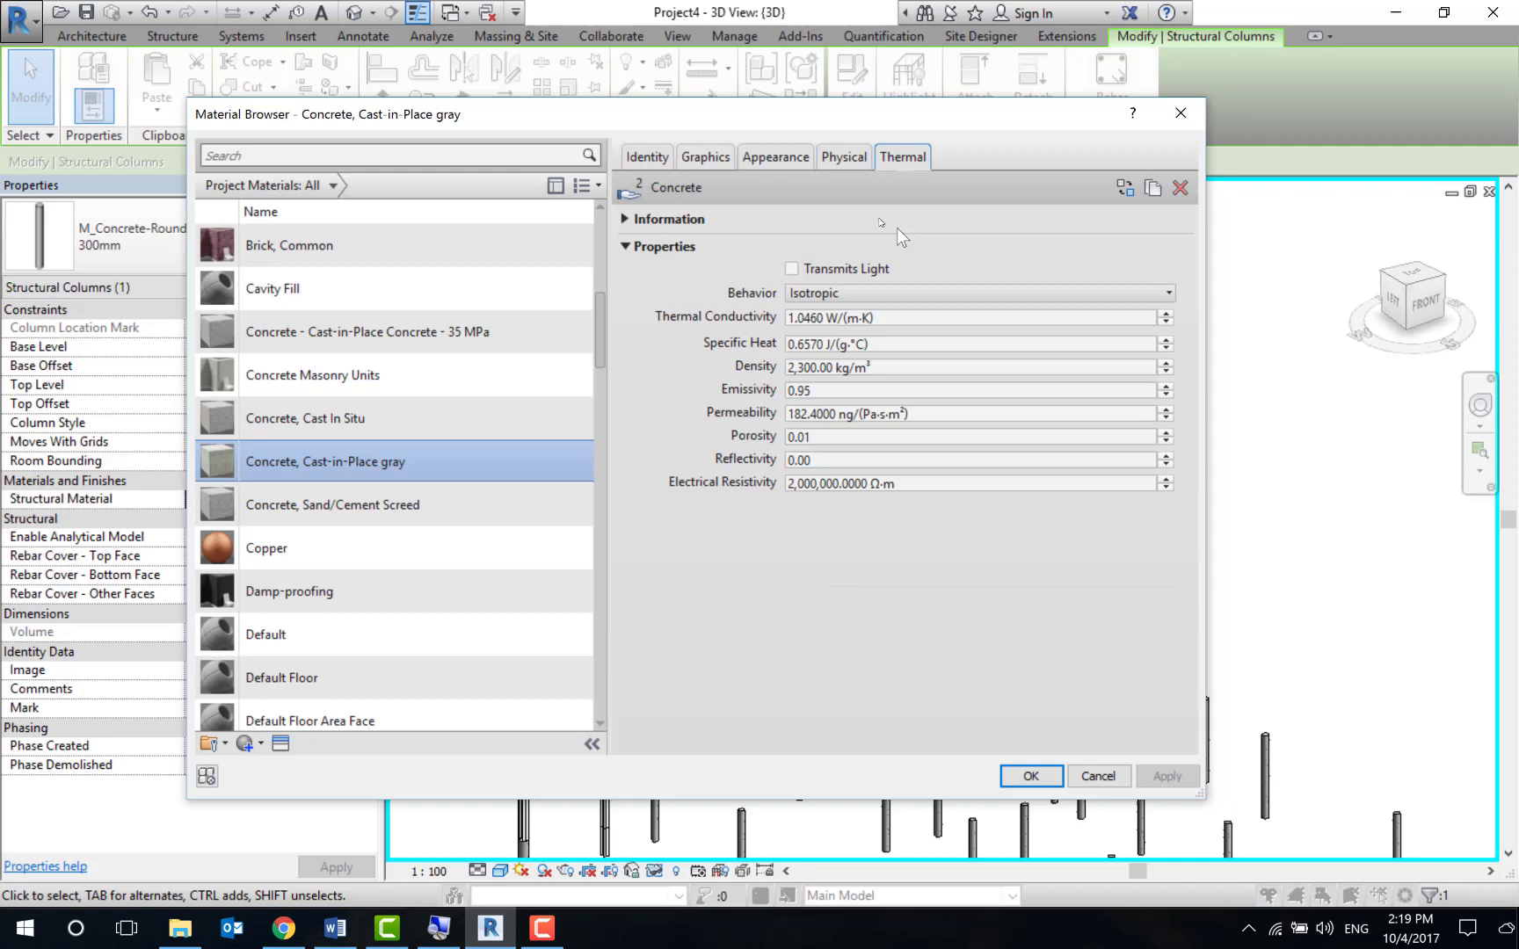
click(835, 157)
key(Left)
key(Left)
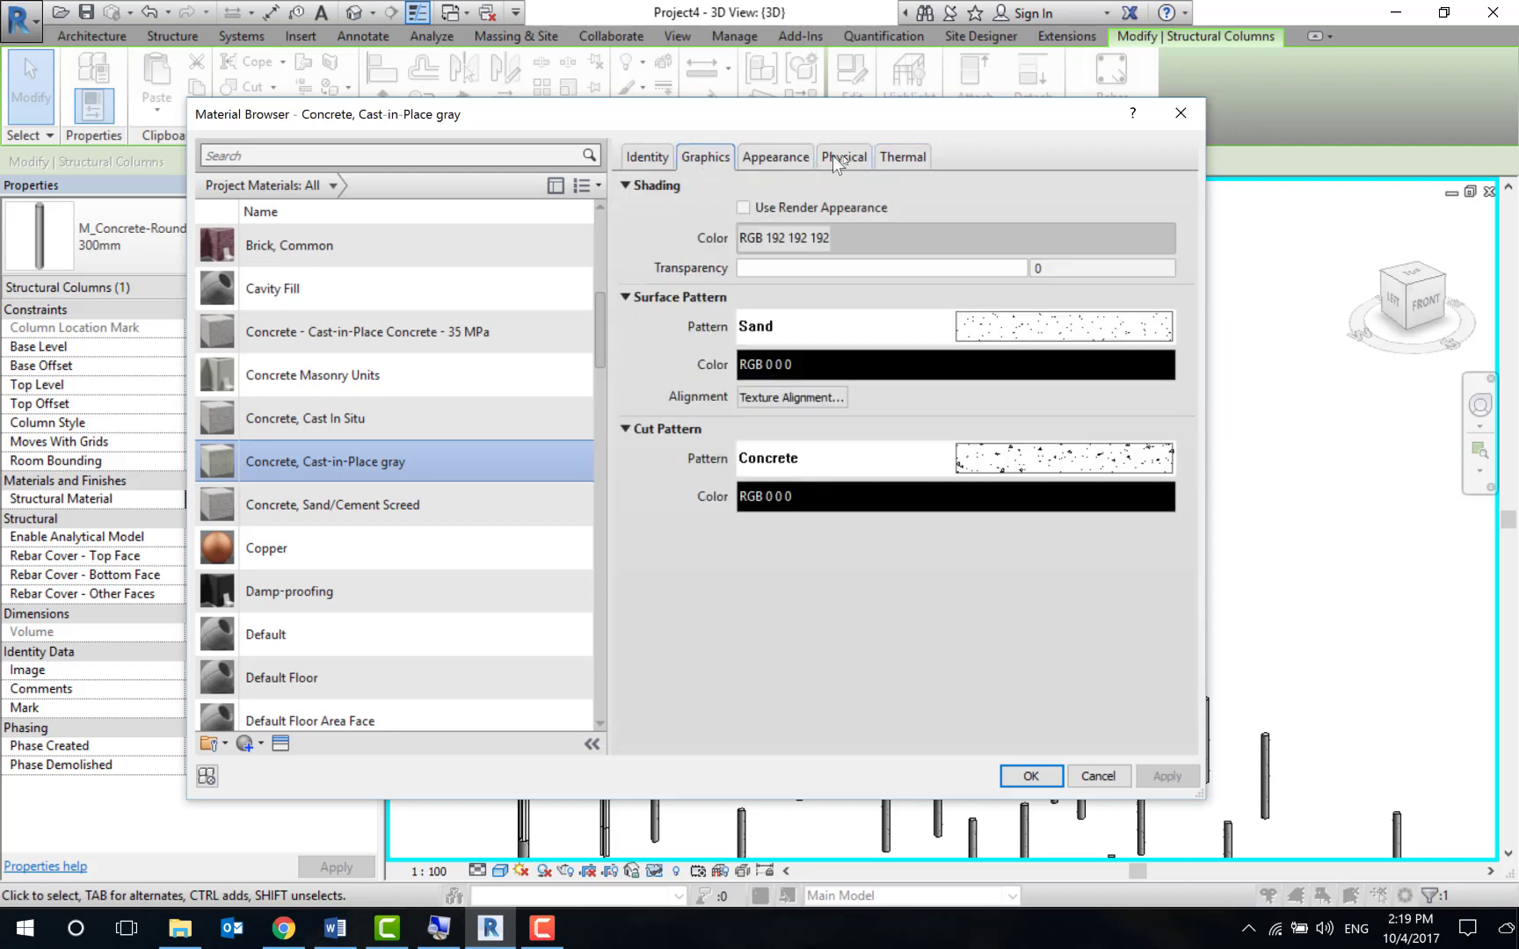
click(842, 163)
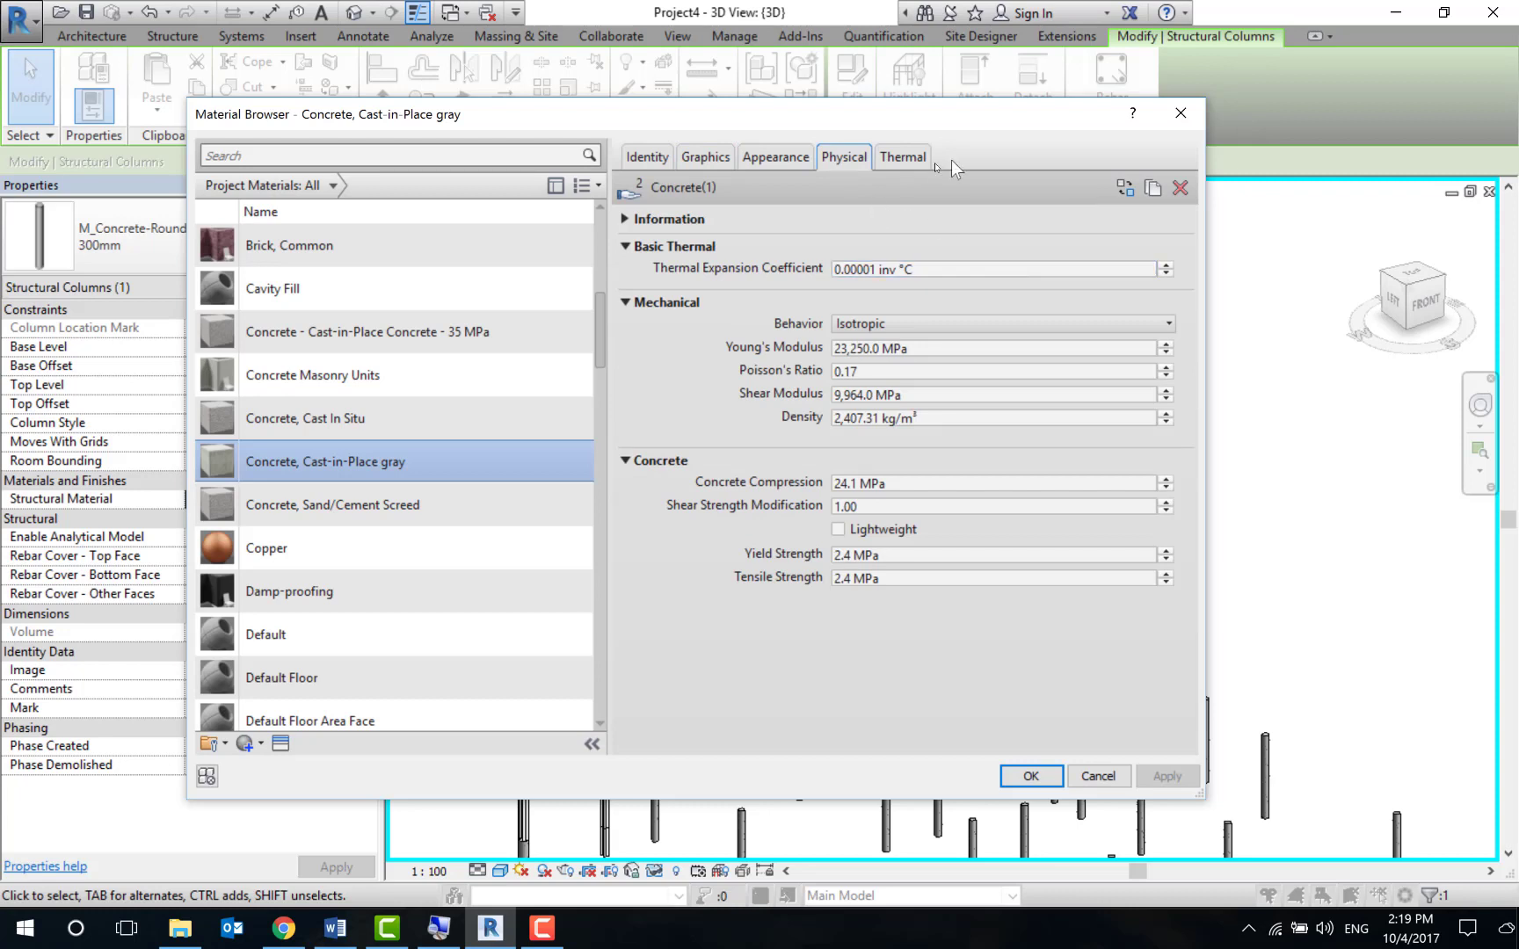
click(634, 158)
Duplicate the material as Concrete, Cast-in-Place gray(1) and check its Concrete(1) physical asset.
double_click(919, 188)
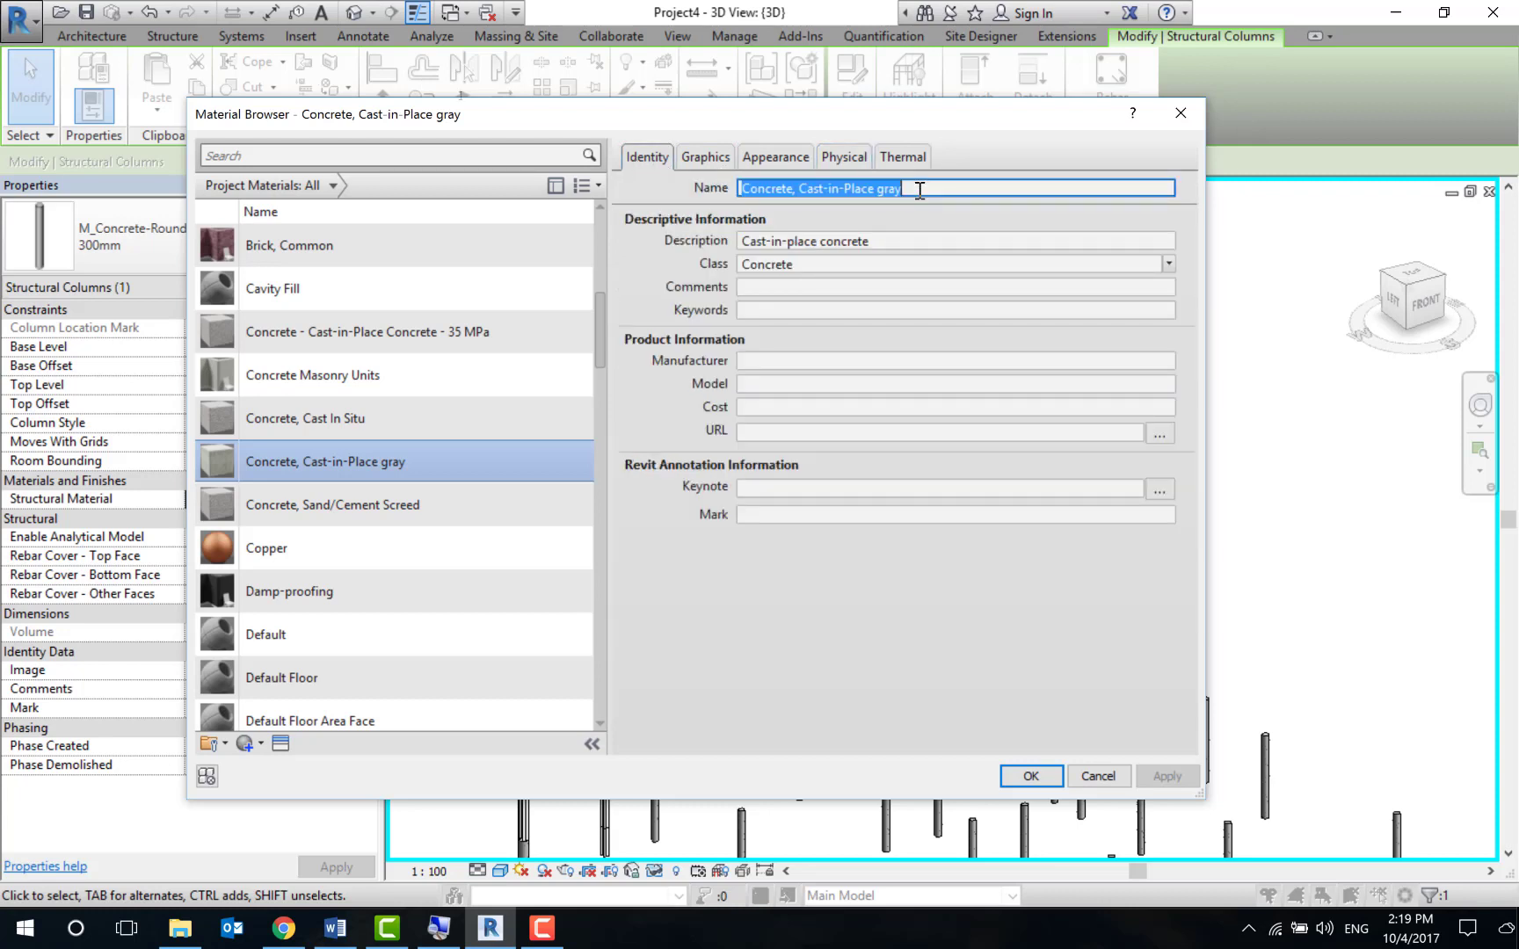
scroll(290, 703, down, 1)
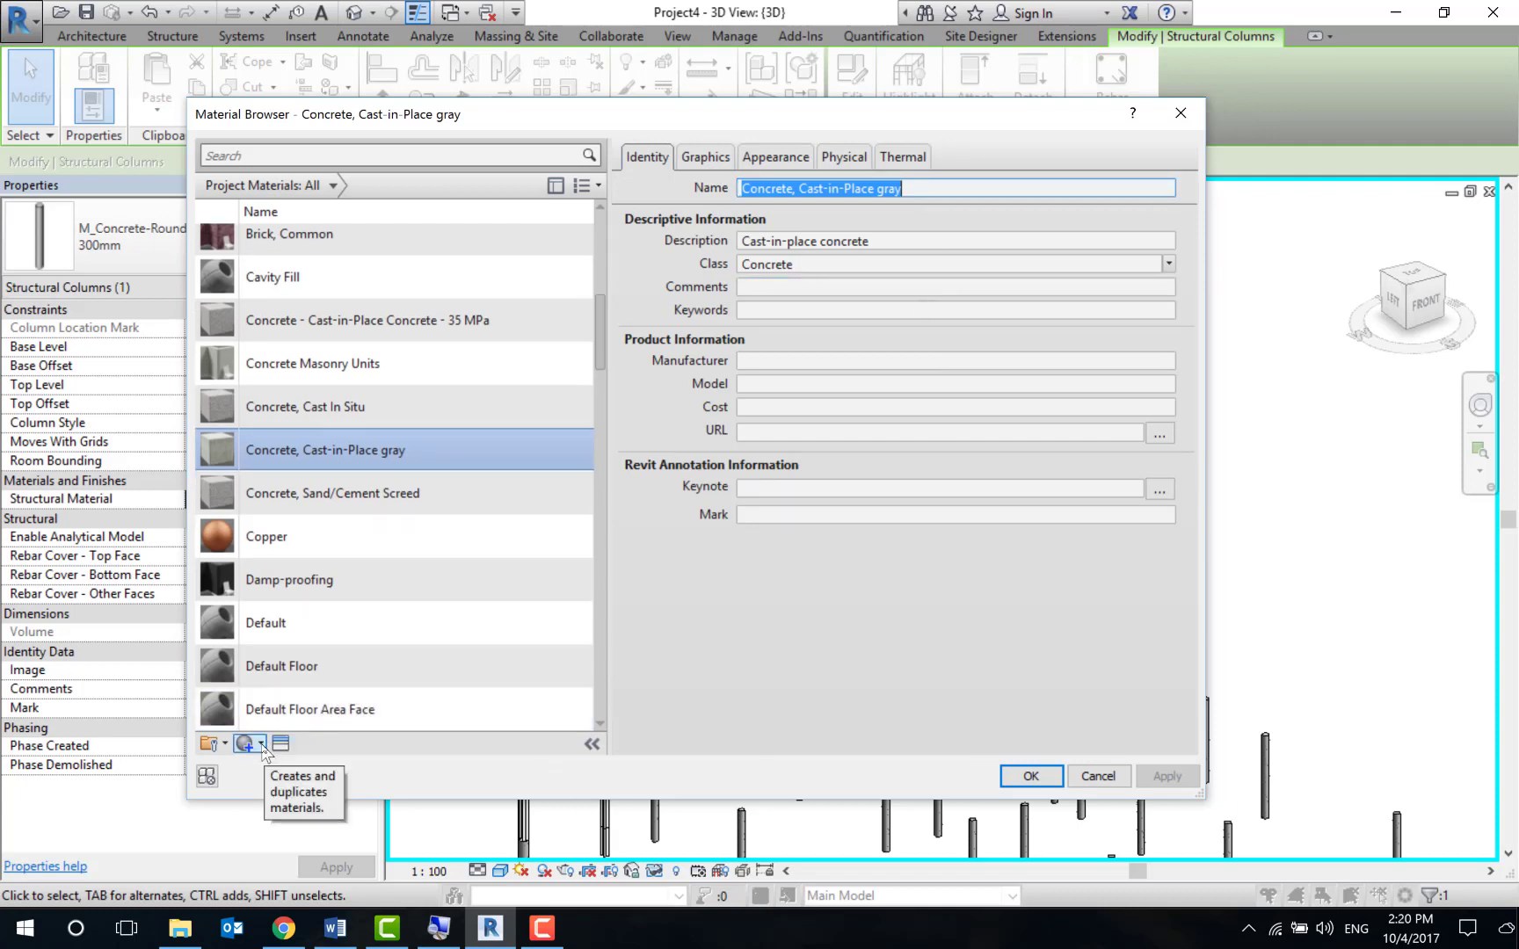
click(263, 746)
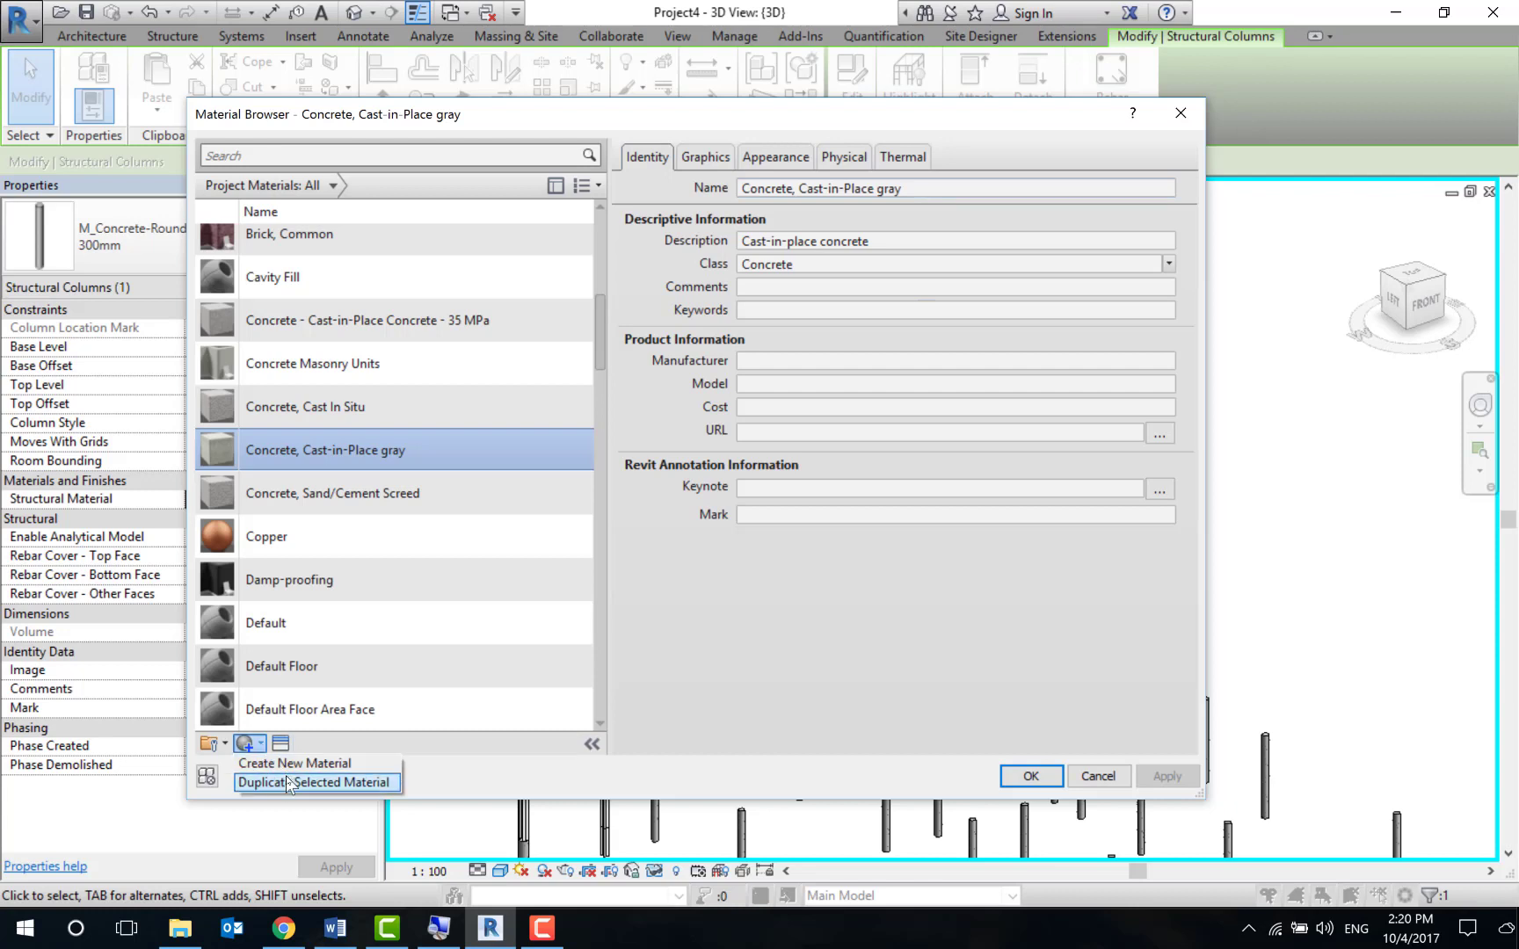
click(328, 782)
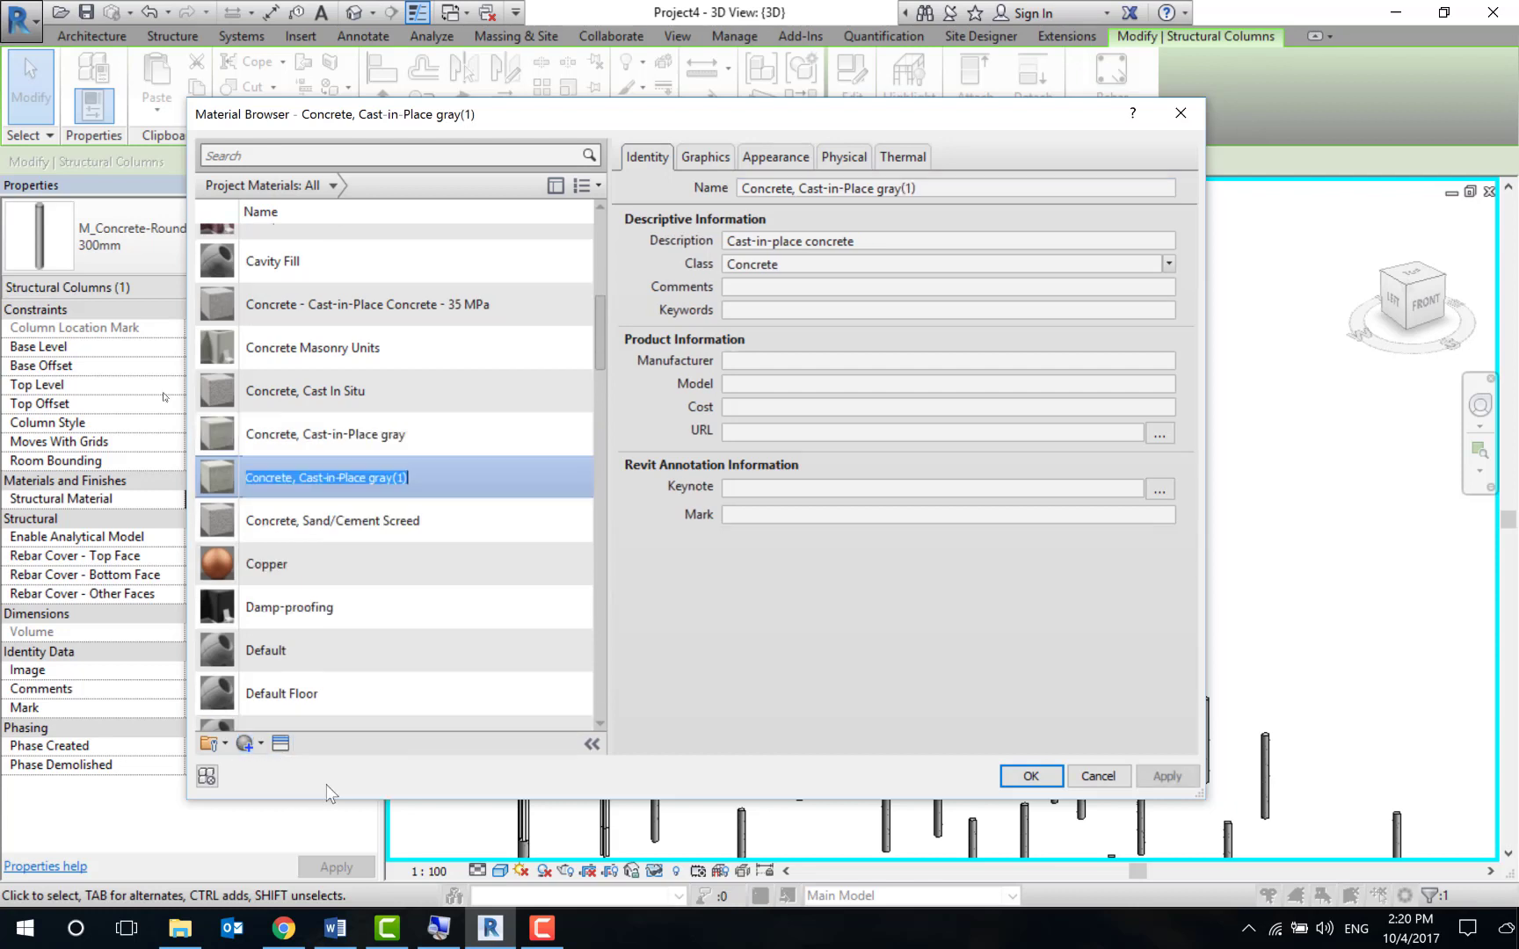
click(989, 191)
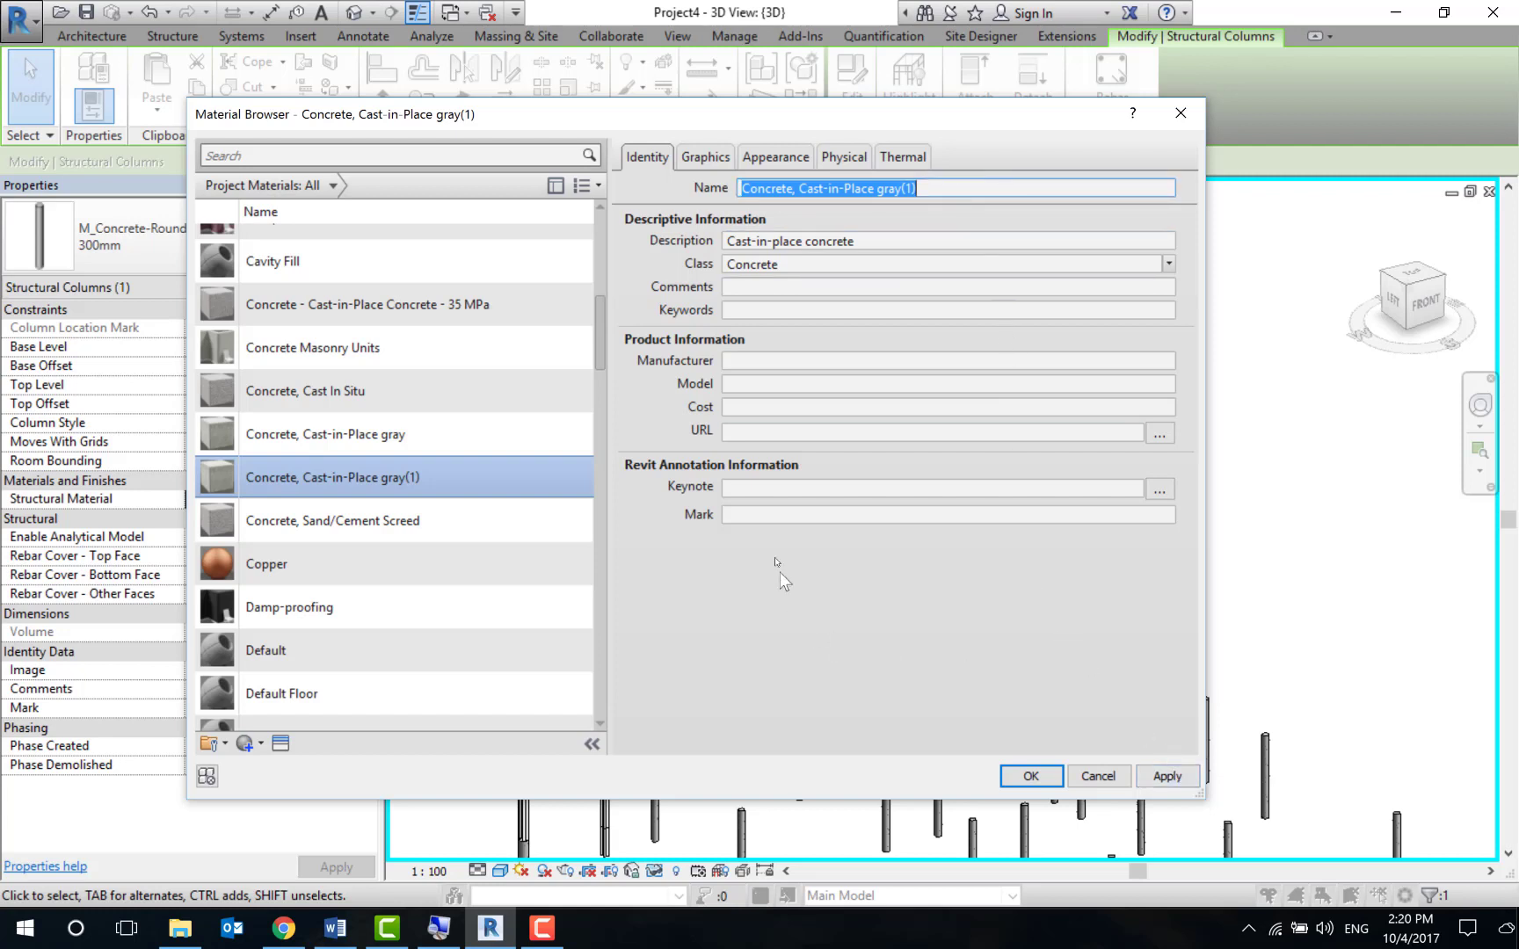
click(859, 163)
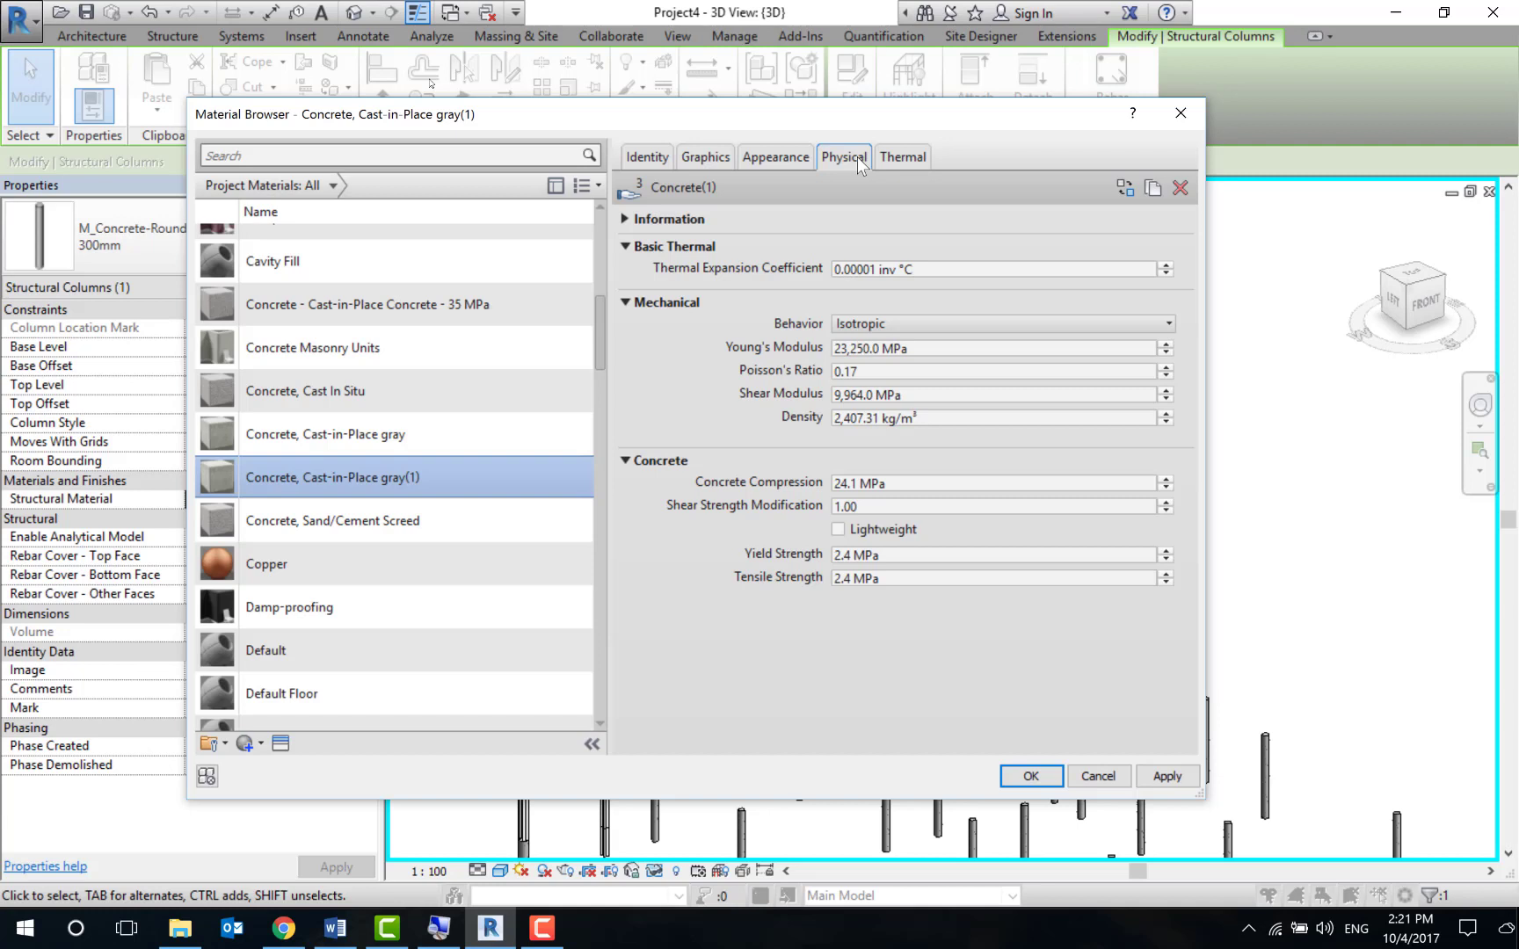
click(1181, 113)
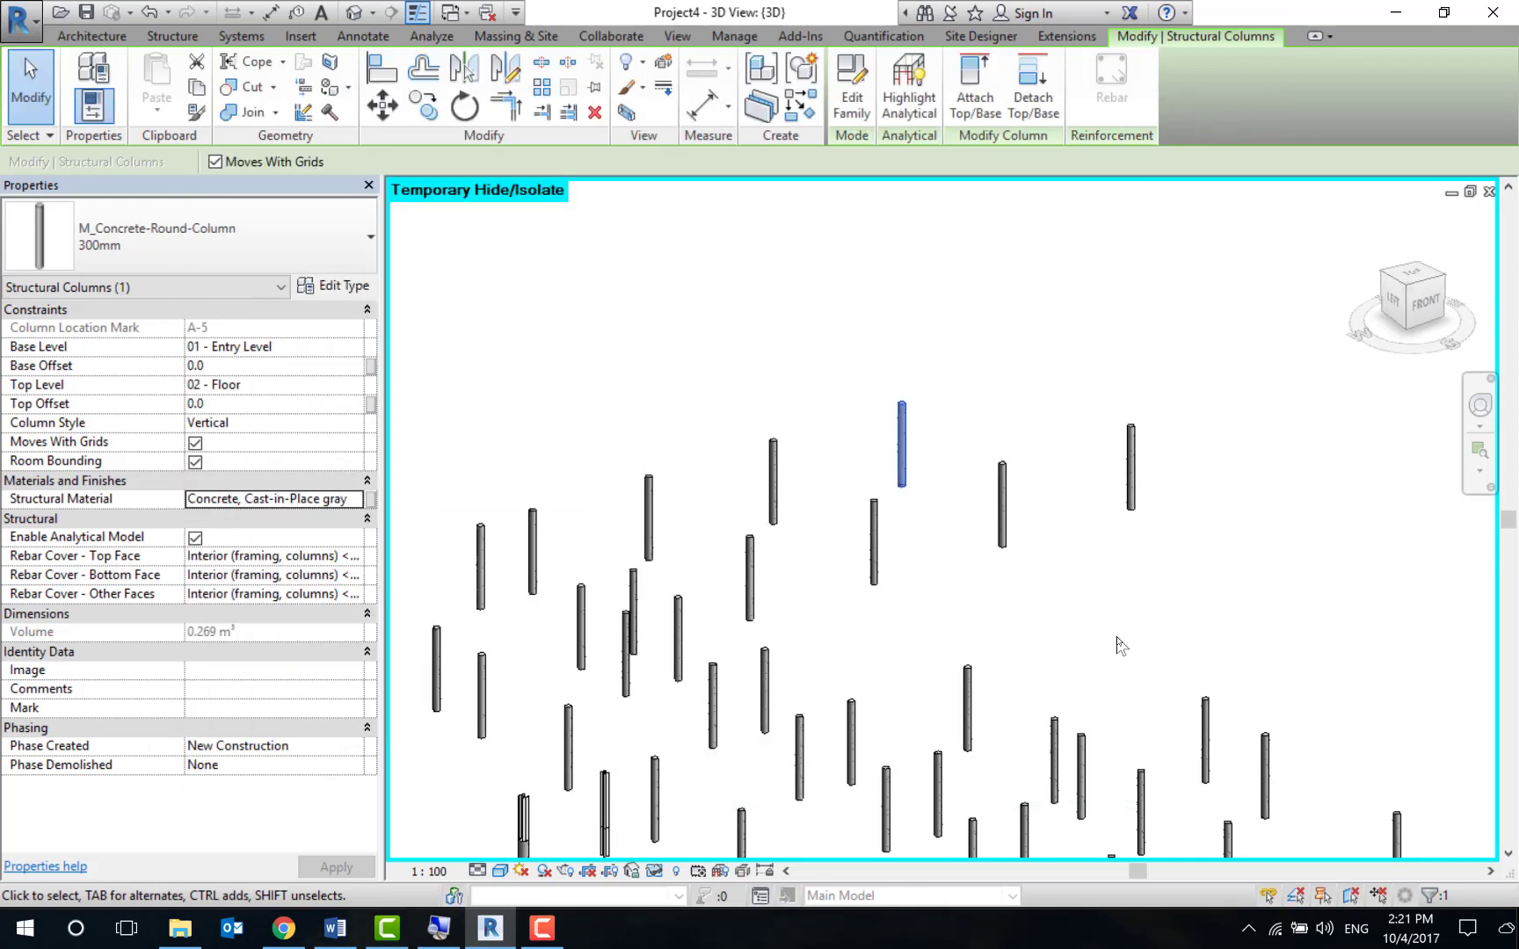
scroll(939, 417, down, 3)
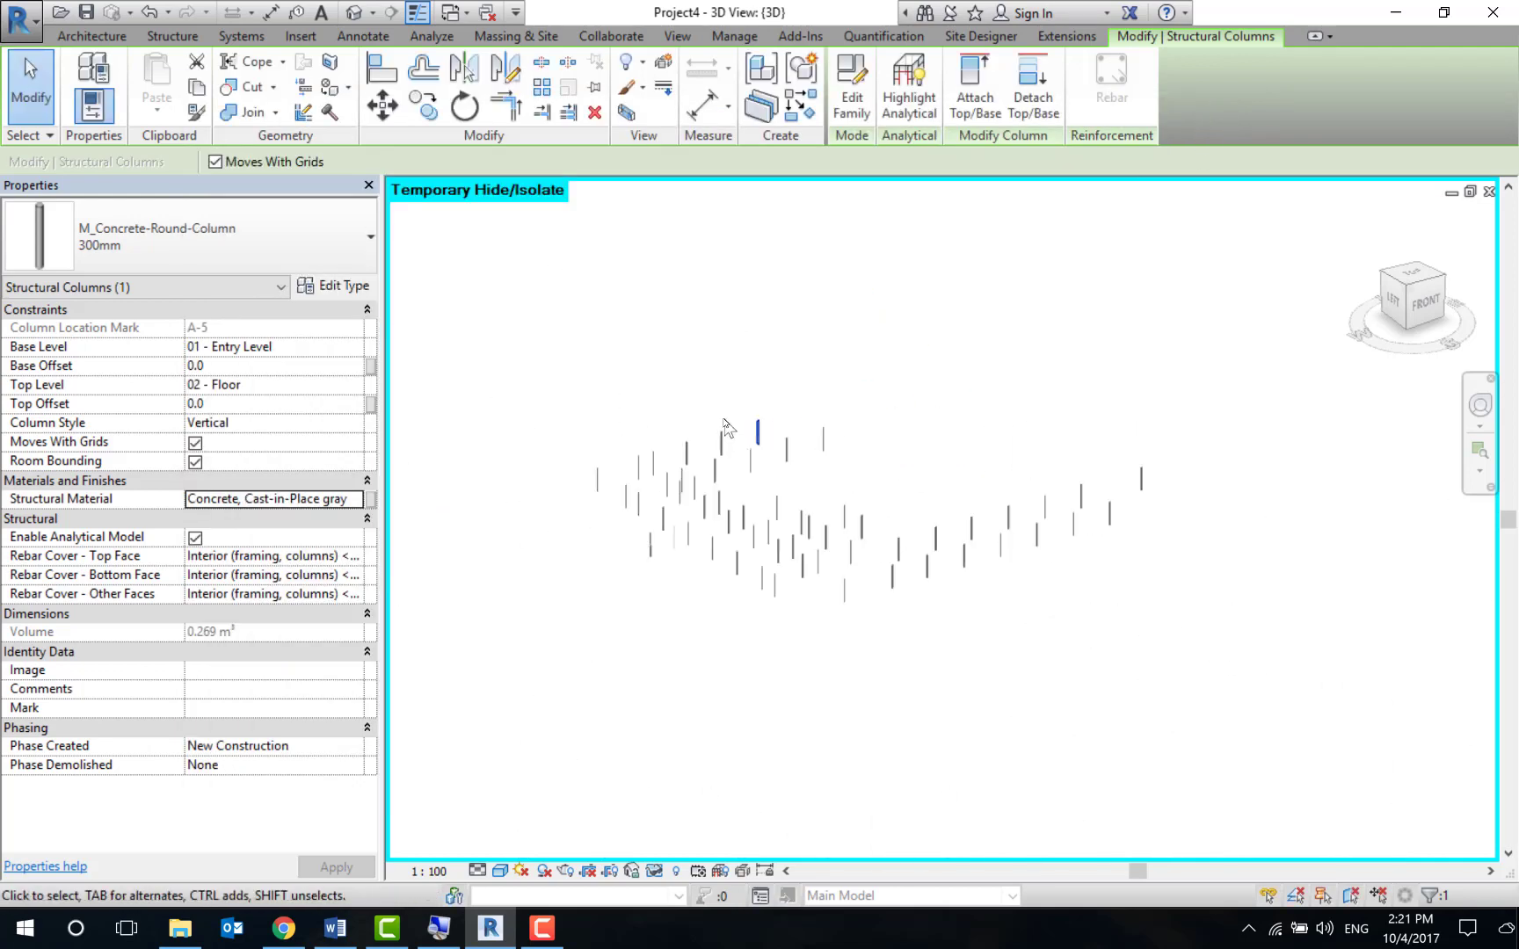
drag(551, 346, 1342, 786)
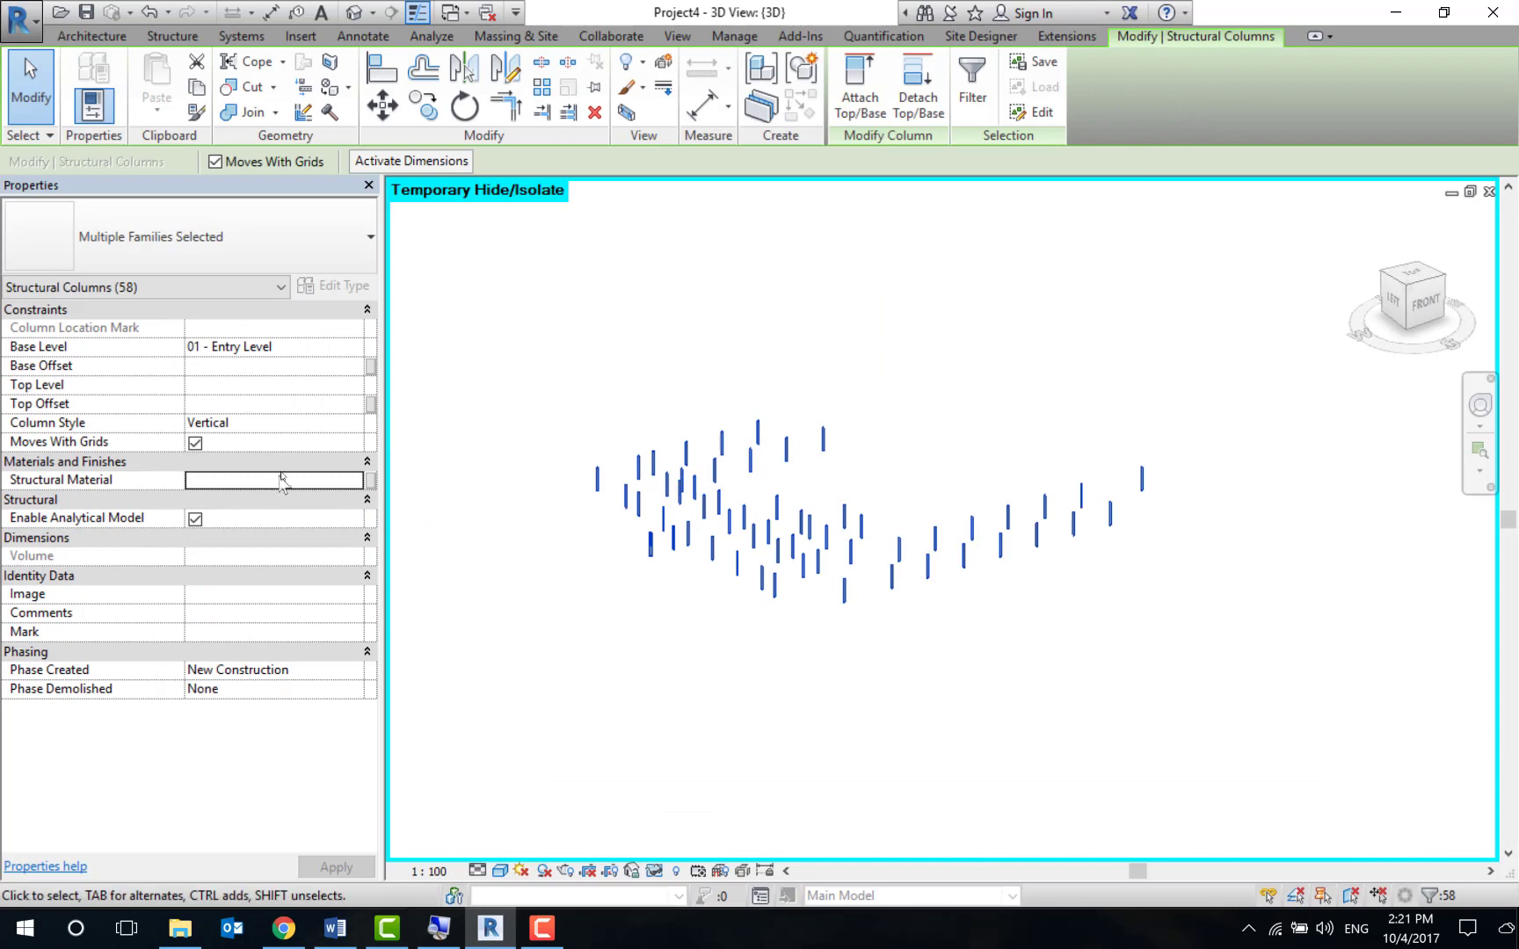
click(356, 480)
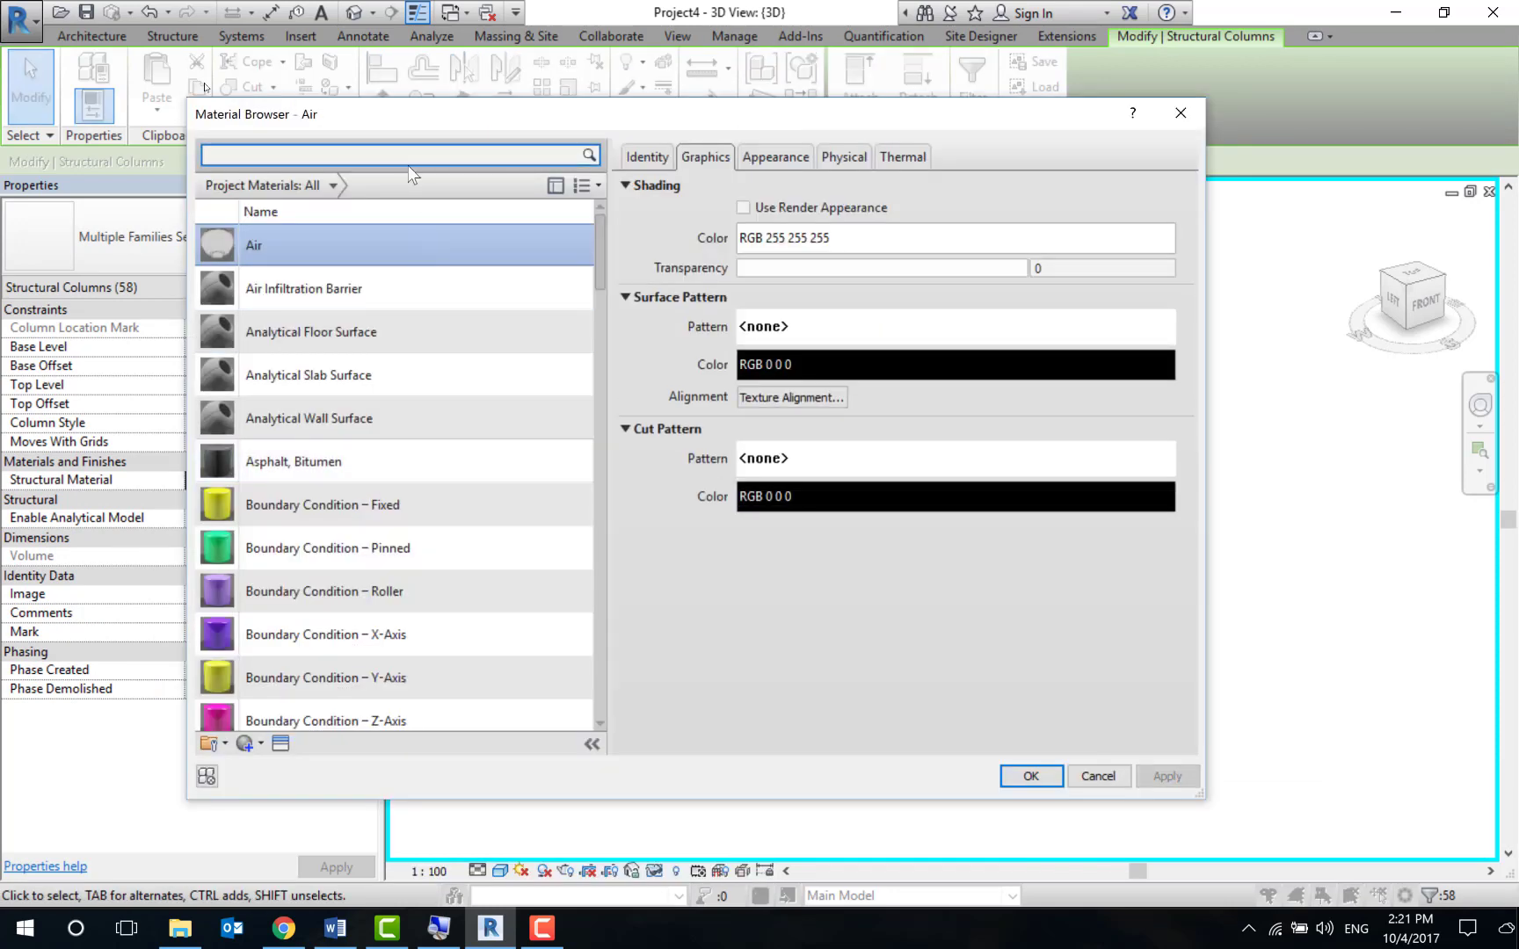
text(co)
text(n)
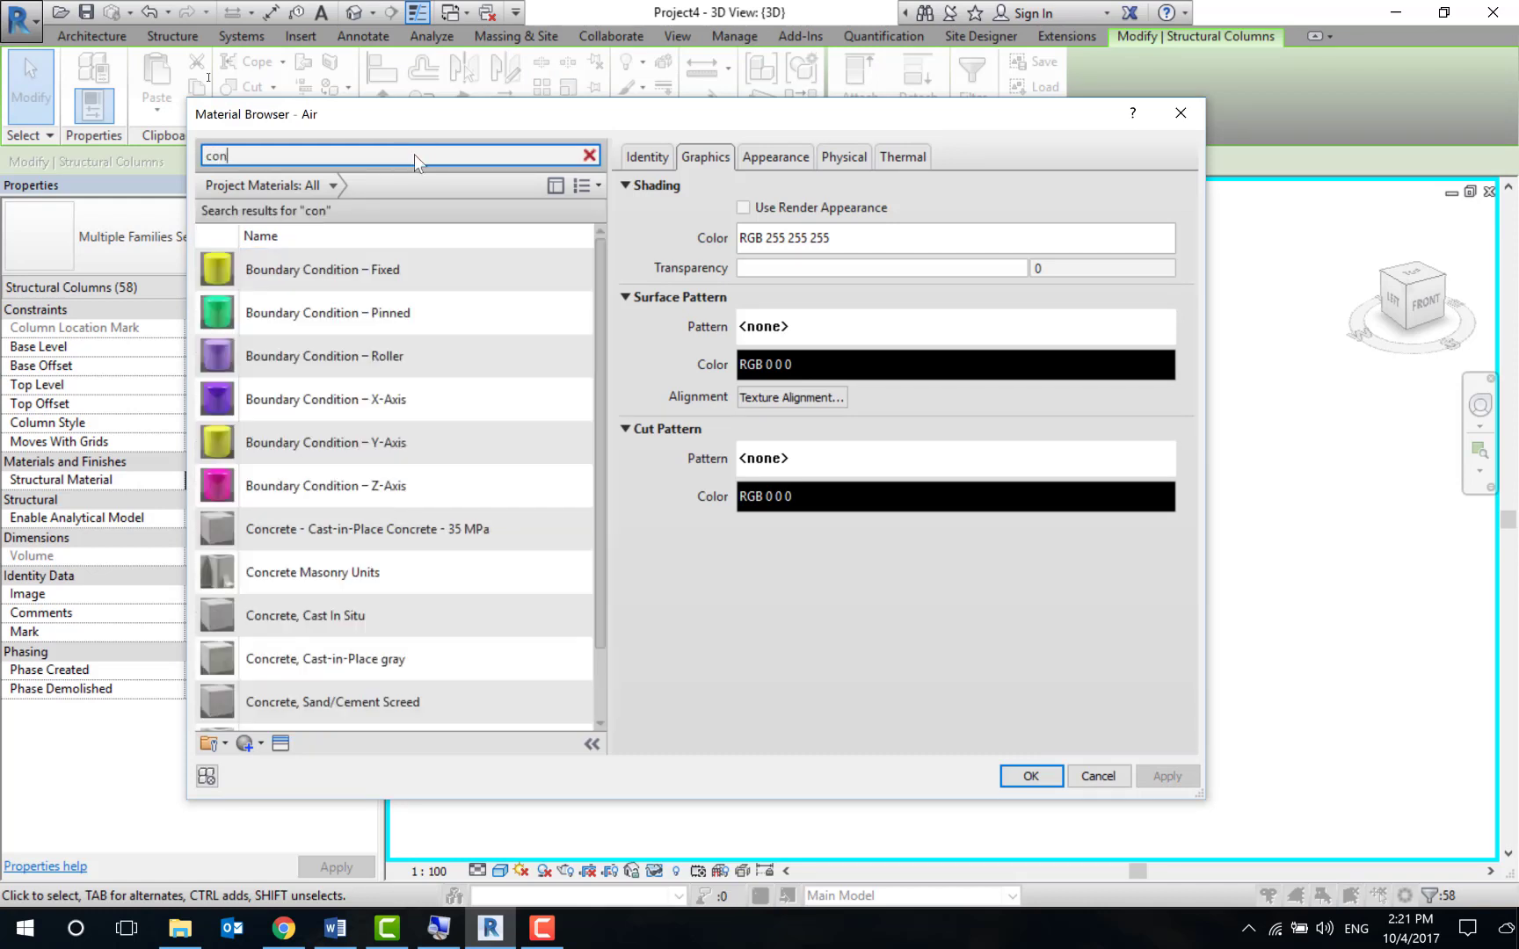
text(crete)
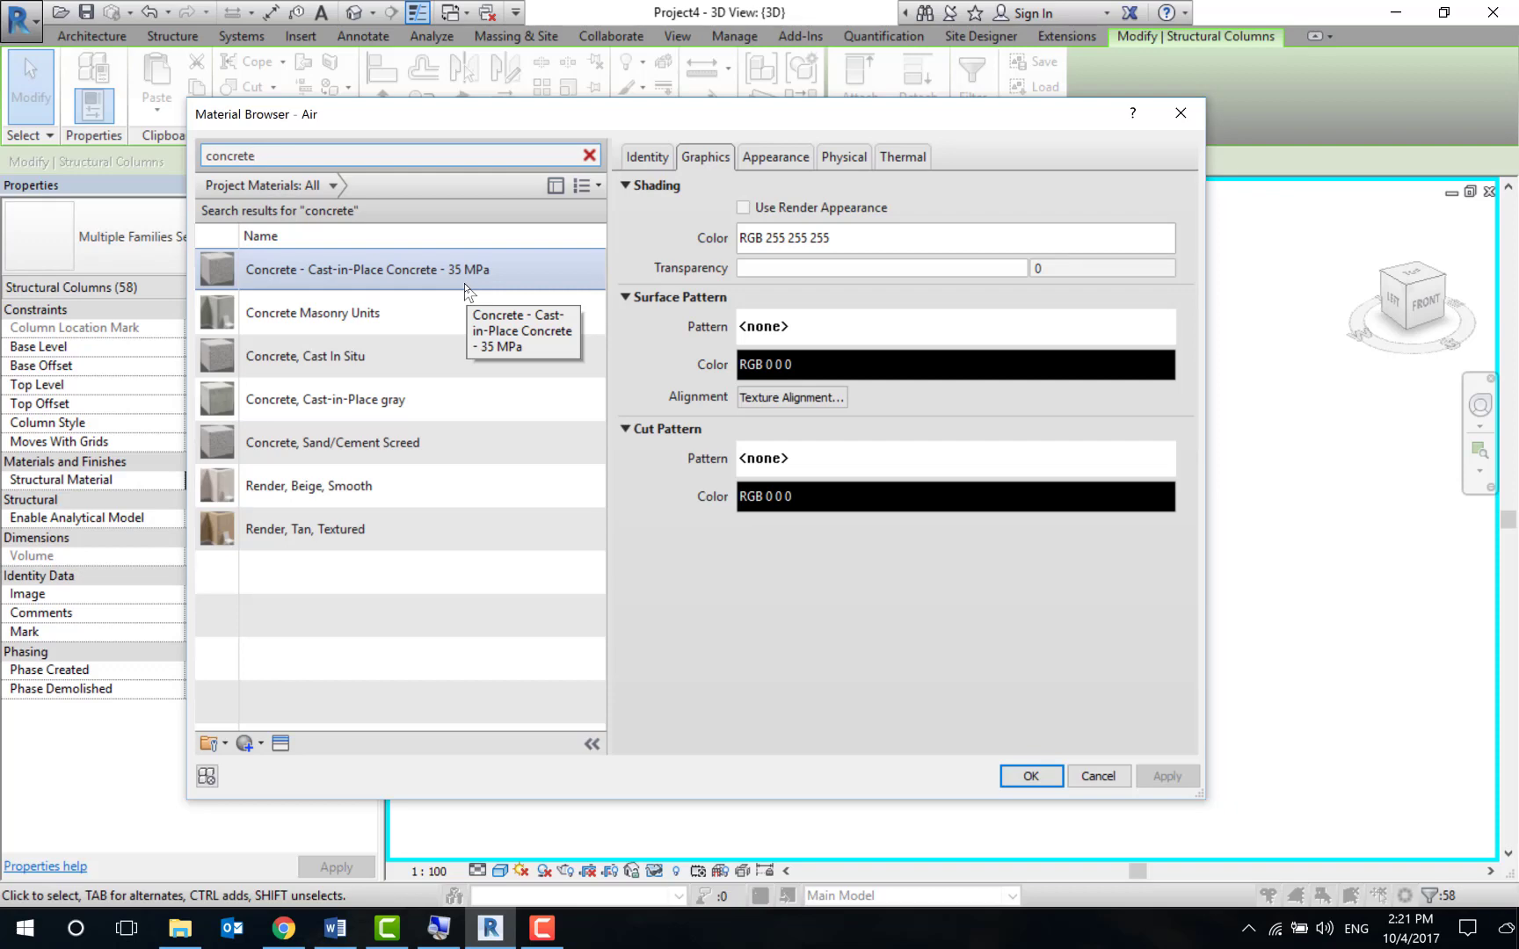
key(Escape)
click(1020, 642)
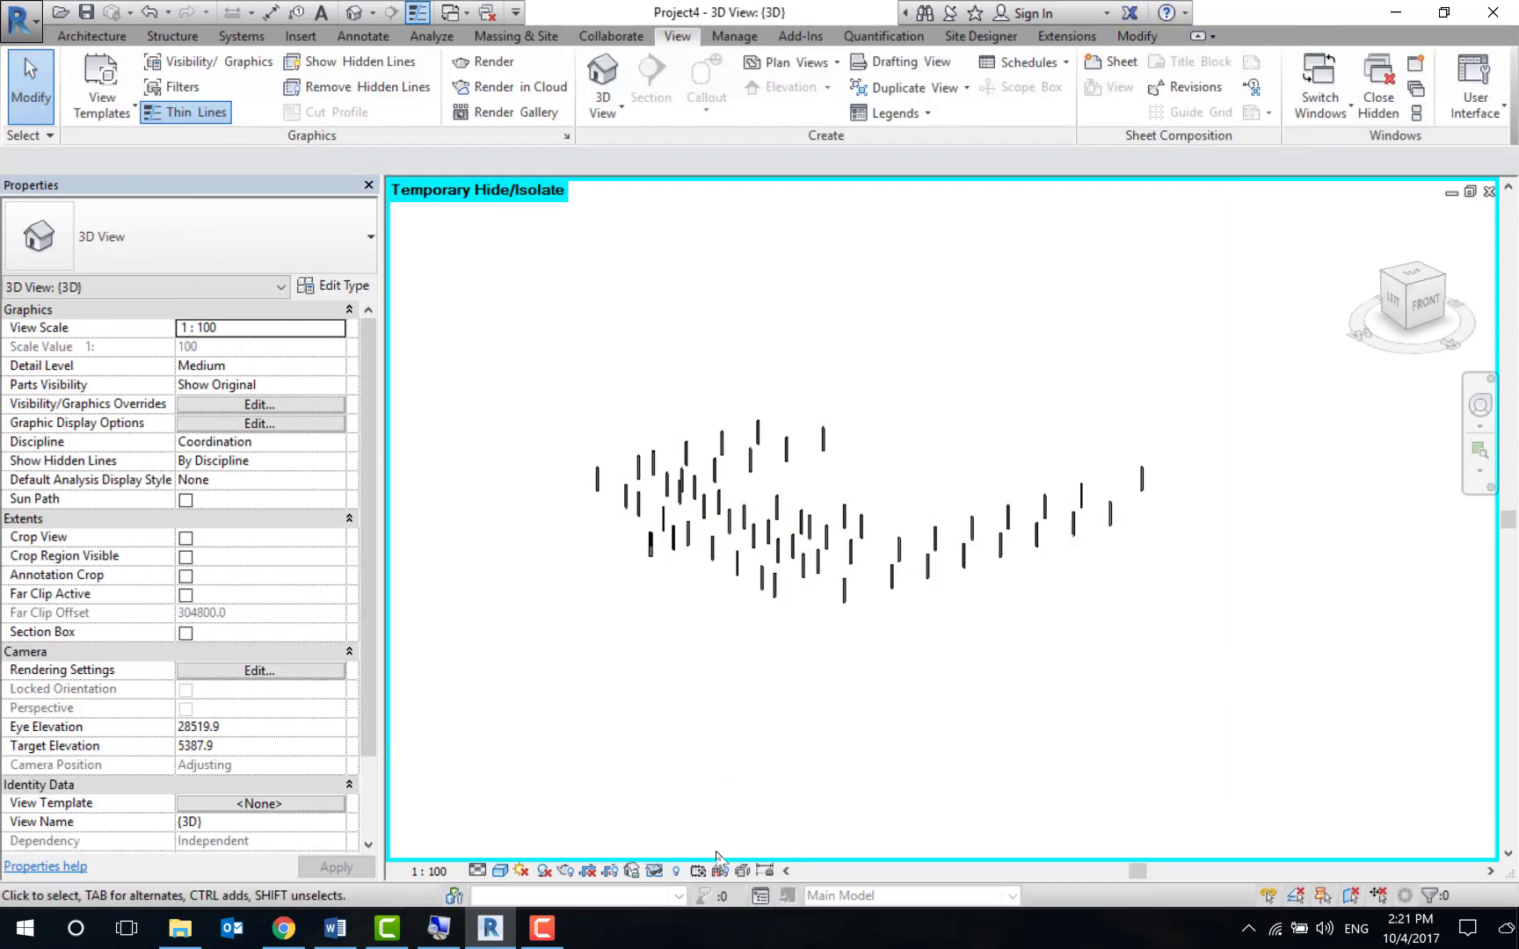
click(559, 937)
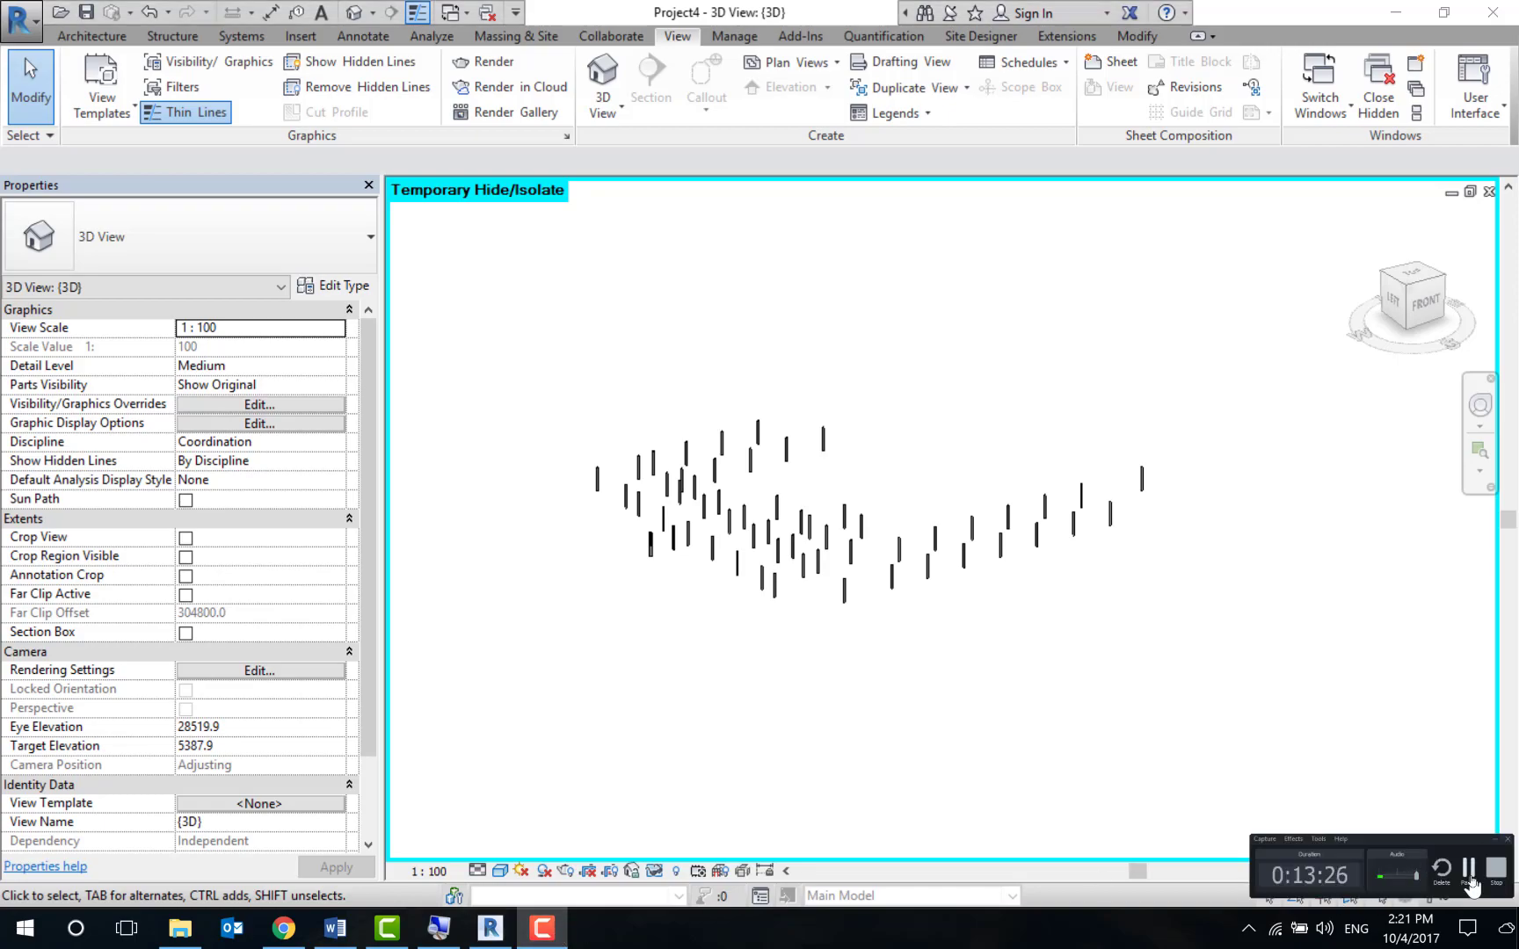